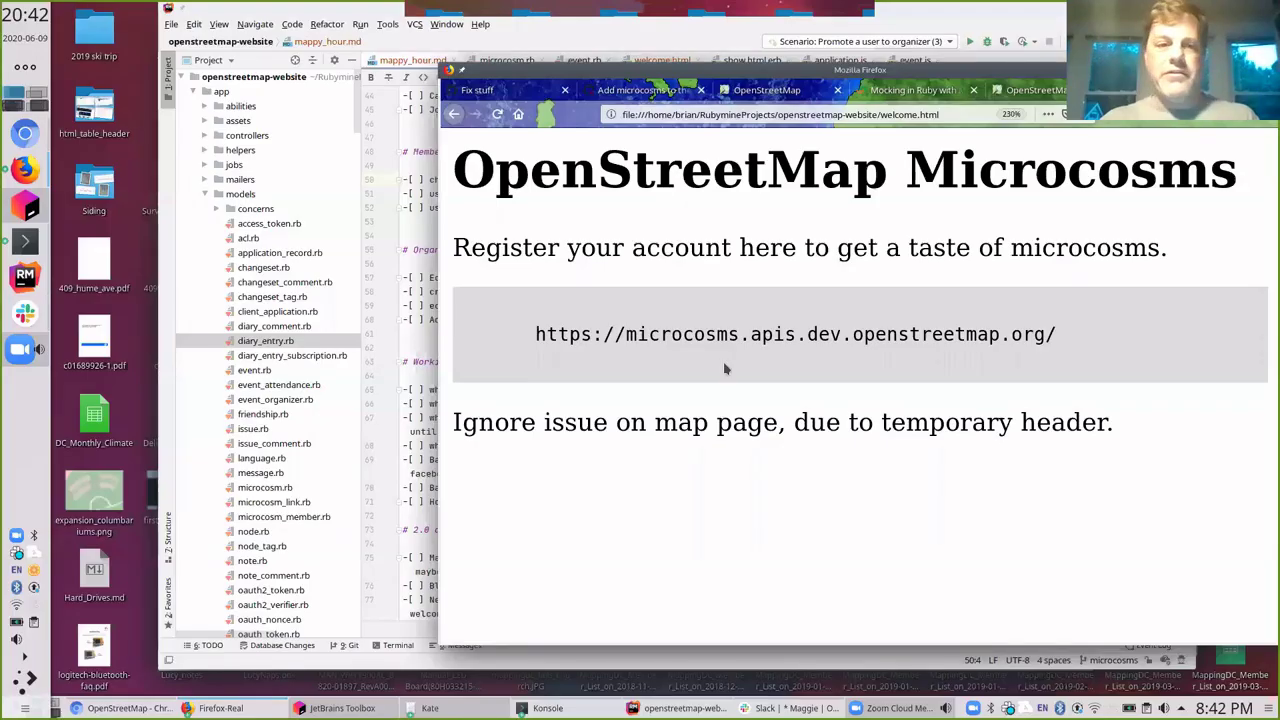
Maximize the Microcosms welcome page in Firefox at 270% zoom and highlight the microcosms site address.
key("super+Page_Up")
key("ctrl+plus")
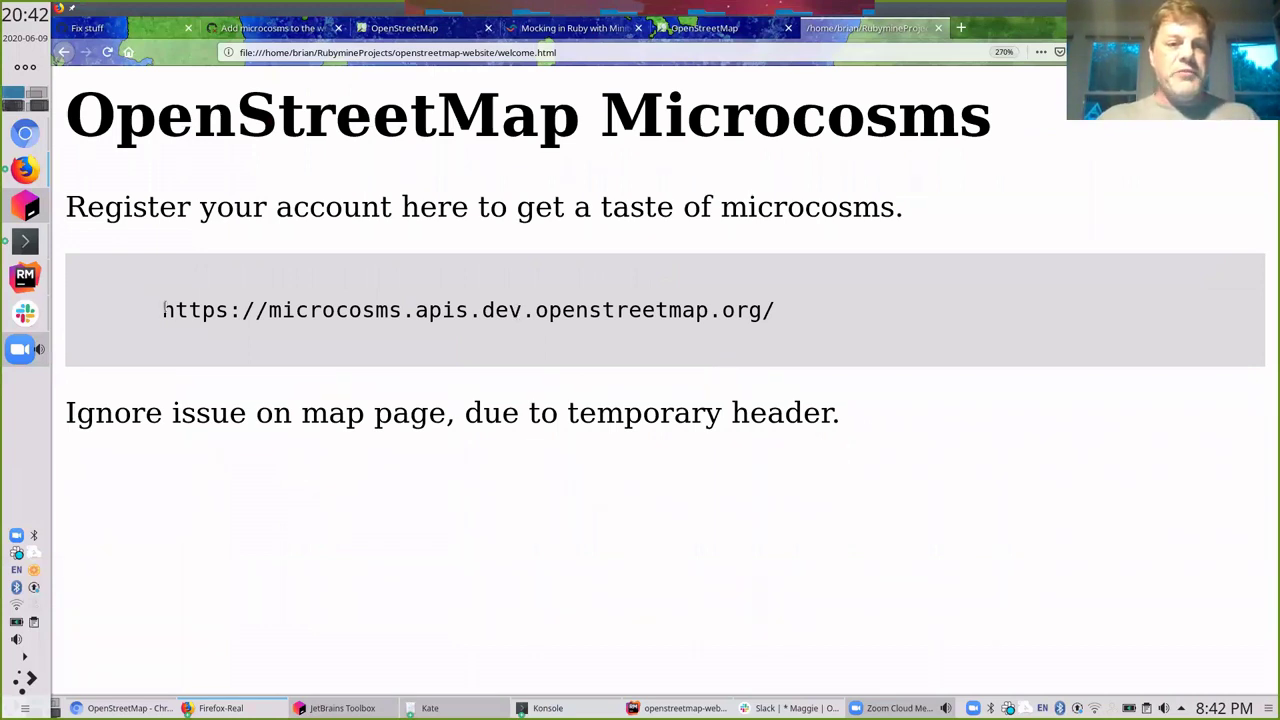
left_click_drag(133, 318, 808, 313)
left_click(808, 313)
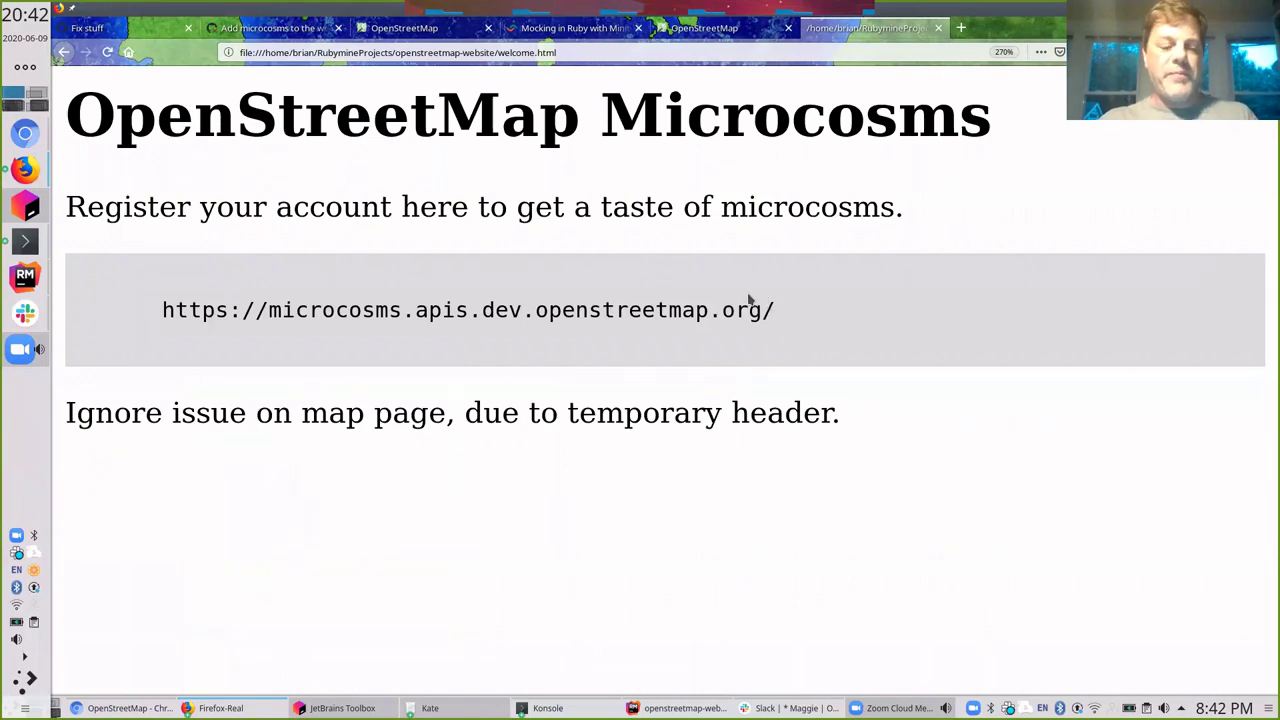
Maximize the Chromium window and scroll the All Microcosms list down to MappingDC.
key("alt+Tab")
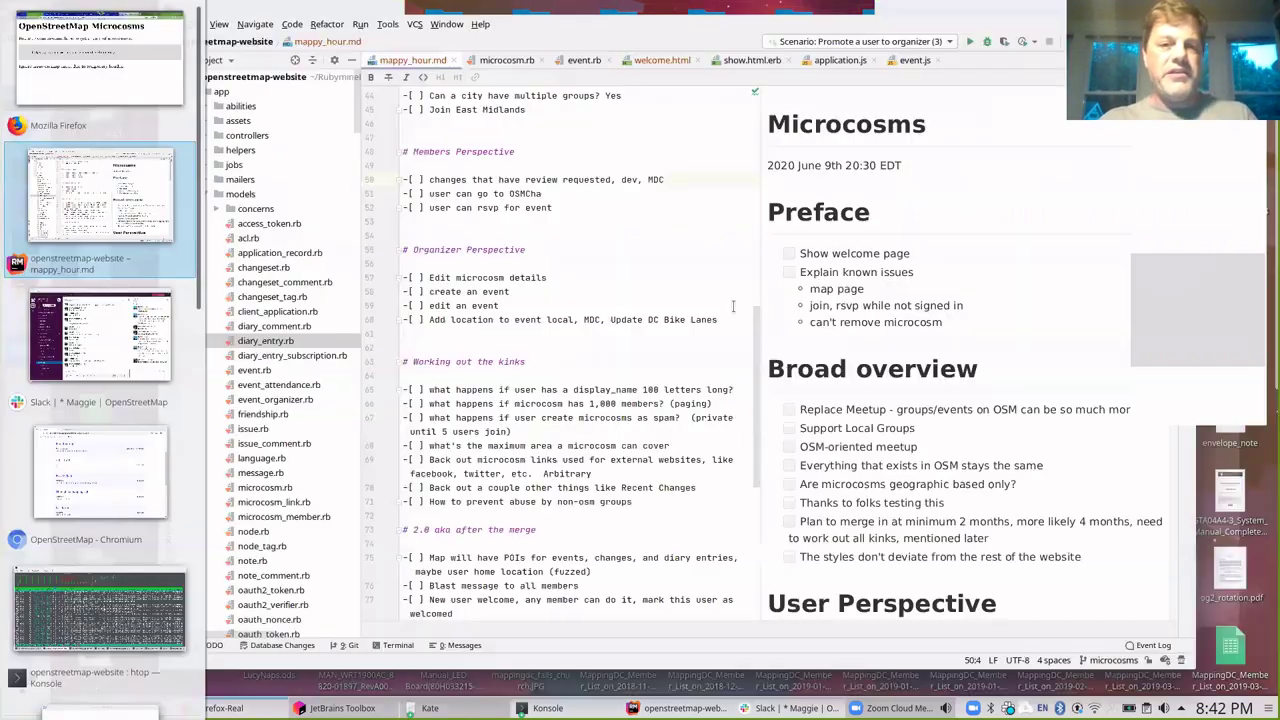
key("alt+Tab")
key("alt+Tab")
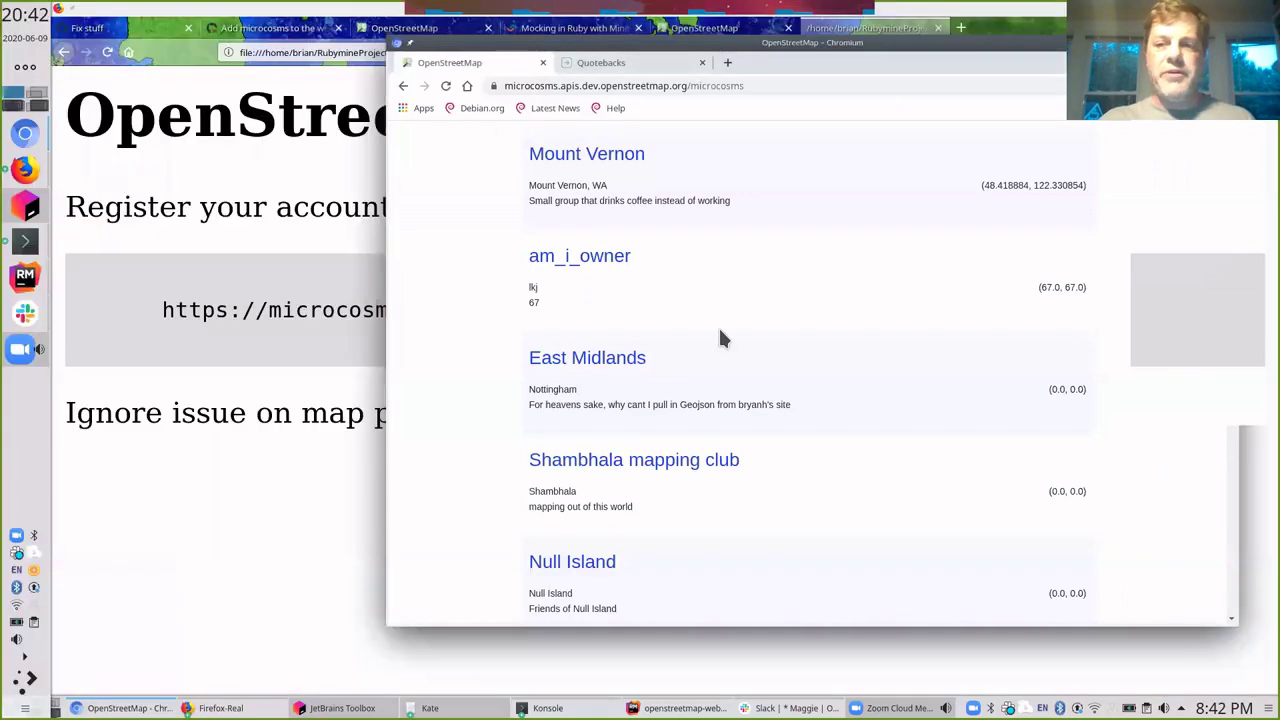
scroll(719, 300, "up", 3)
left_click_drag(610, 52, 418, 43)
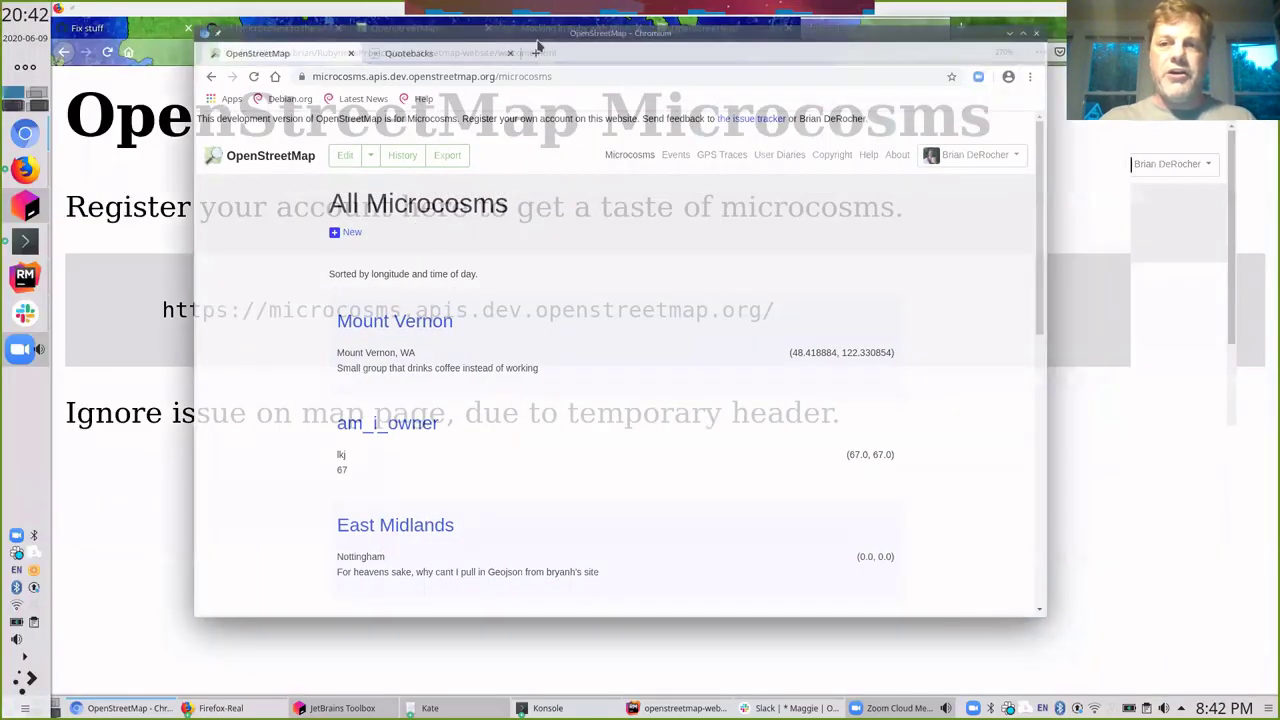
left_click(1023, 36)
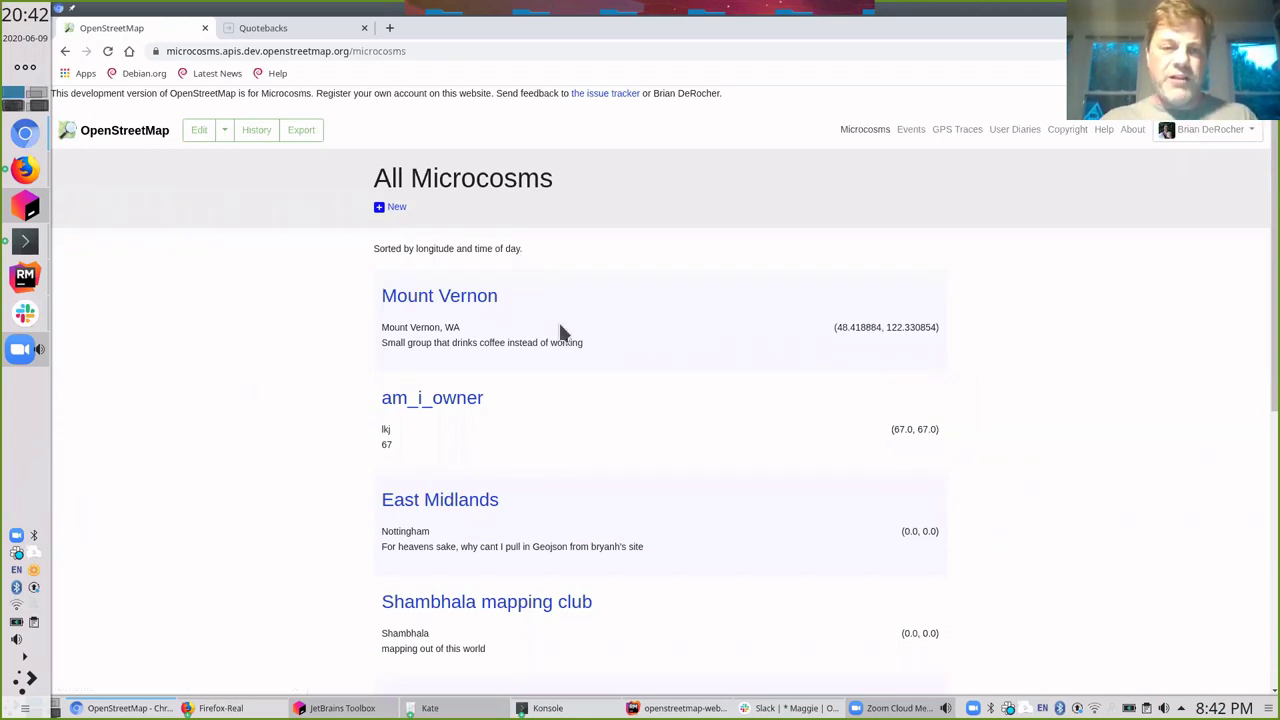
scroll(384, 413, "down", 2)
scroll(384, 413, "down", 4)
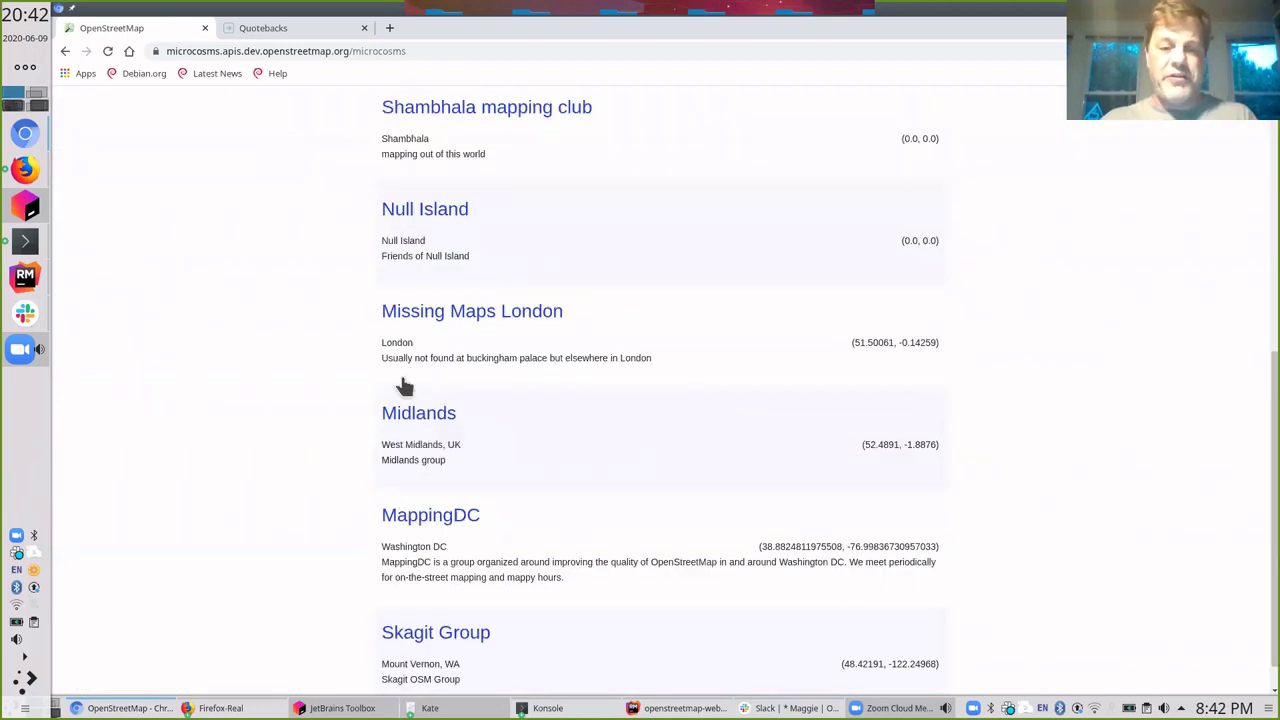
scroll(400, 383, "down", 1)
scroll(398, 403, "up", 6)
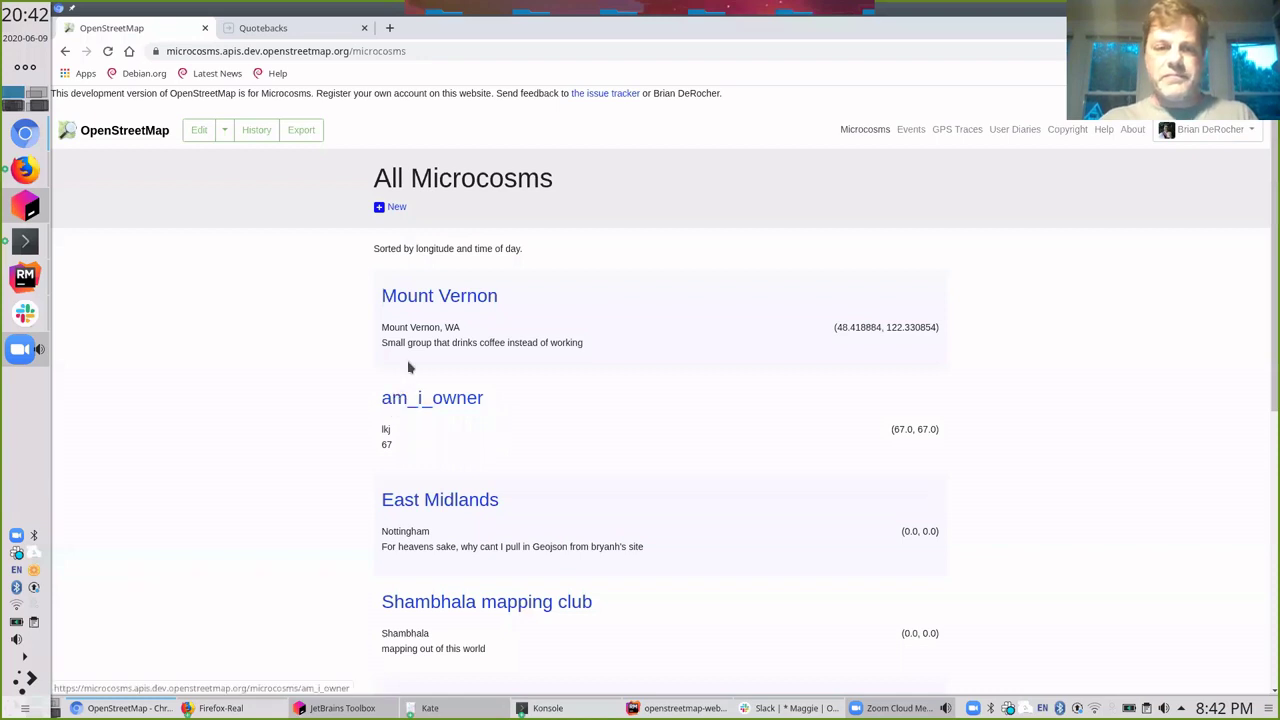
Close Firefox's welcome page tab and return to the mappy_hour.md checklist in RubyMine.
key("alt+Tab")
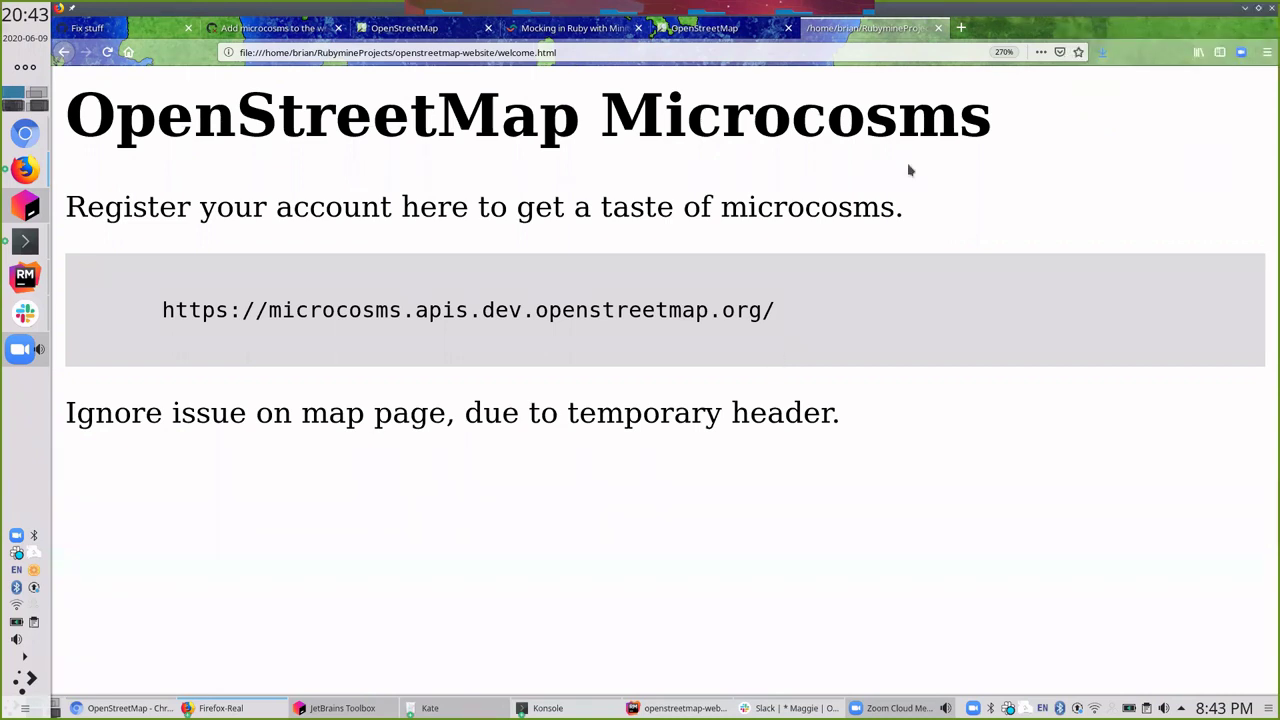
key("ctrl+w")
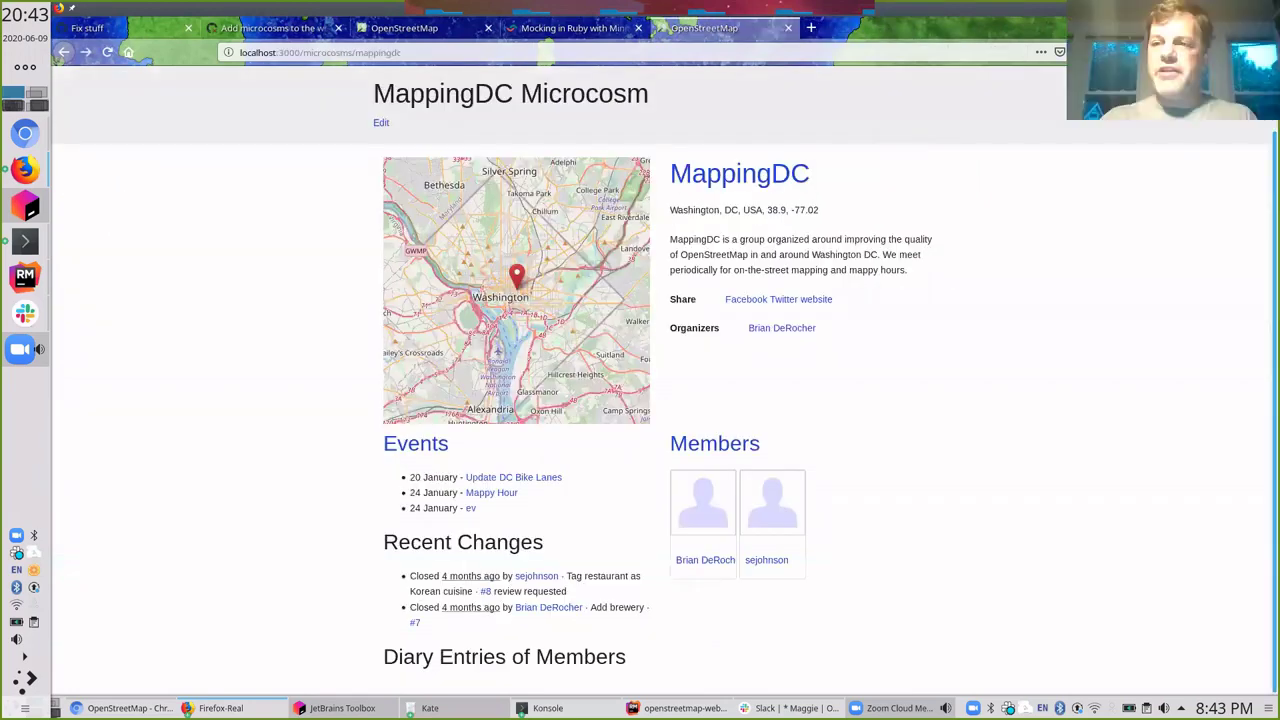
key("alt+Tab")
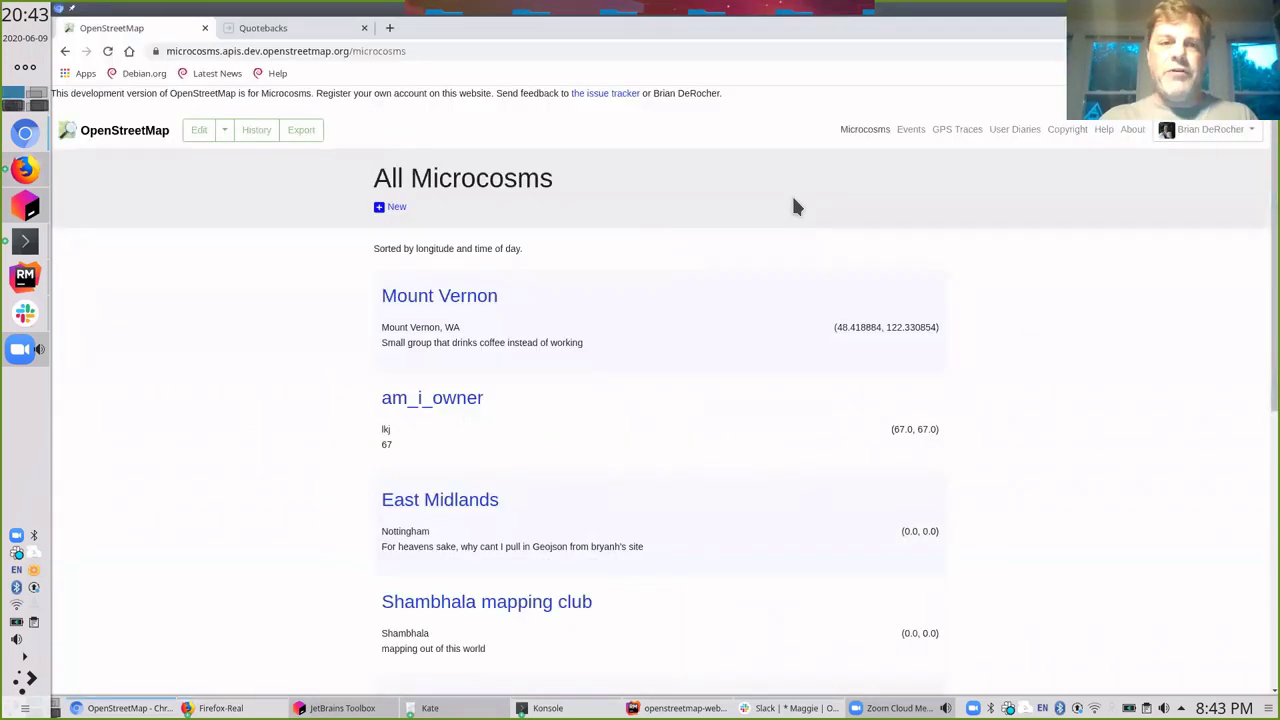
key("alt+Tab")
key("alt+Tab")
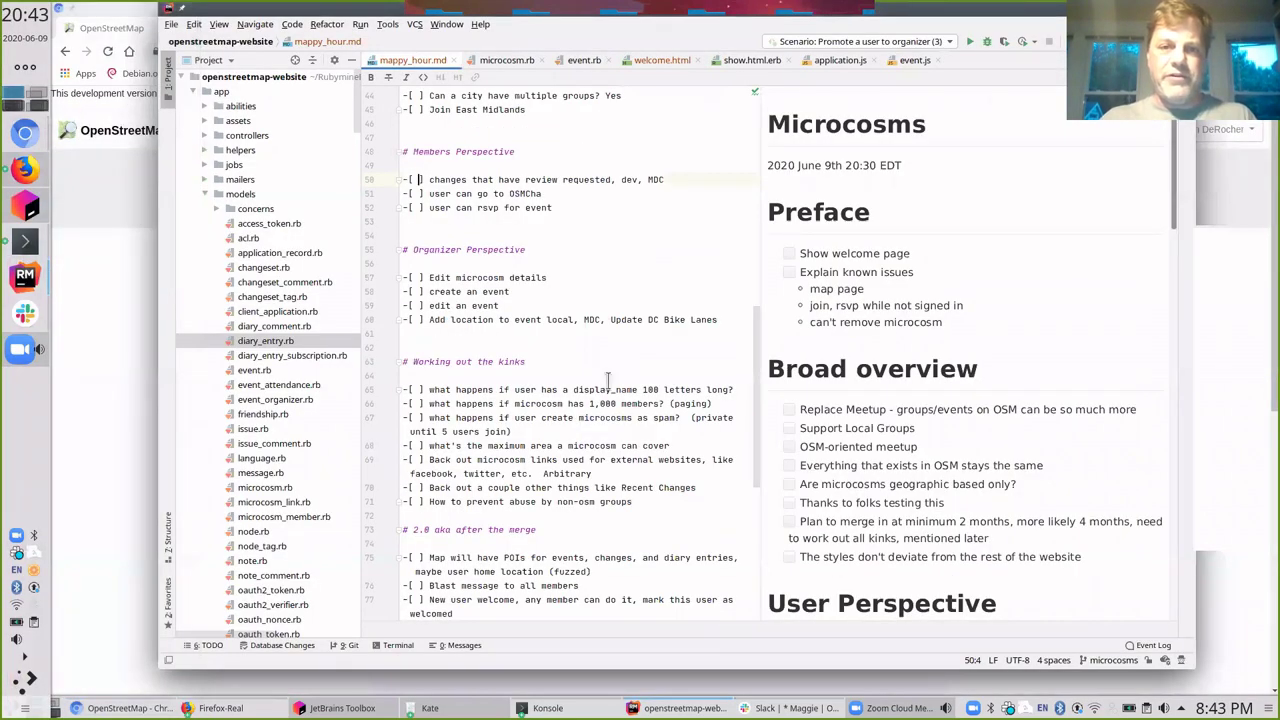
Step through the Preface known issues in mappy_hour.md, highlighting the map page line.
scroll(608, 382, "up", 15)
left_click(425, 190)
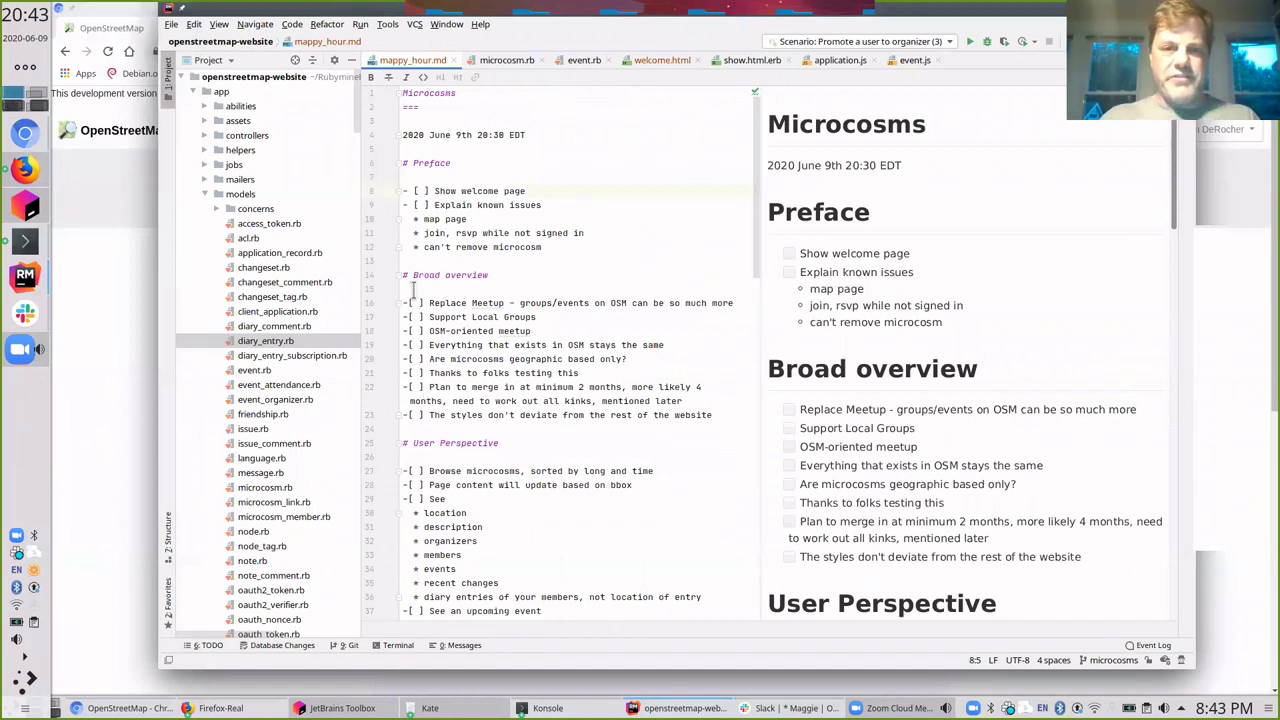
left_click(466, 218)
key("Up")
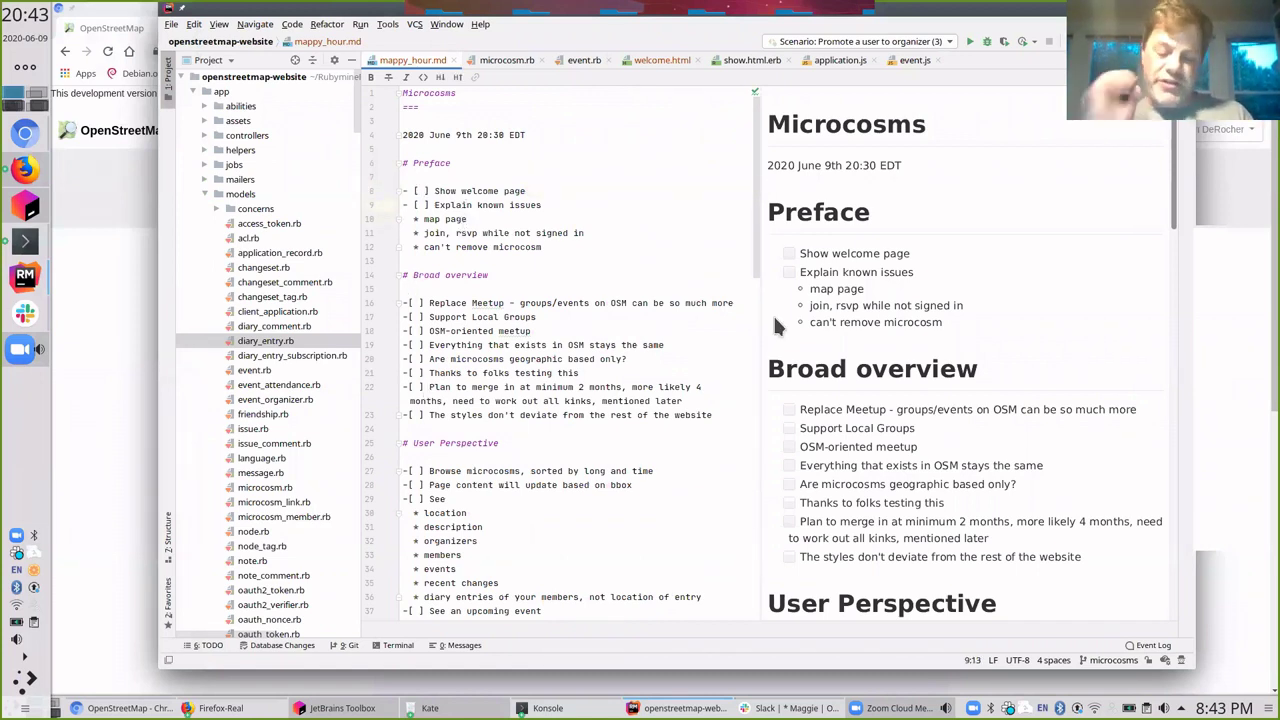
key("Down")
key("Home")
key("shift+Down")
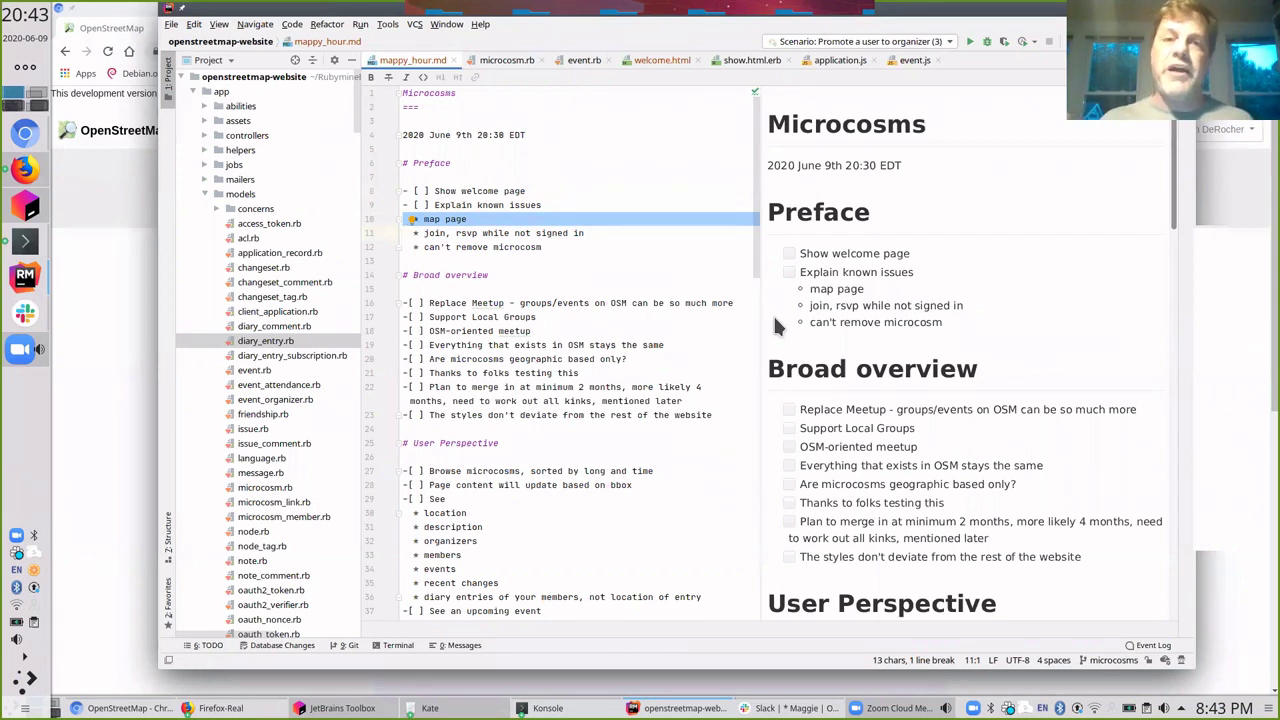
key("Escape")
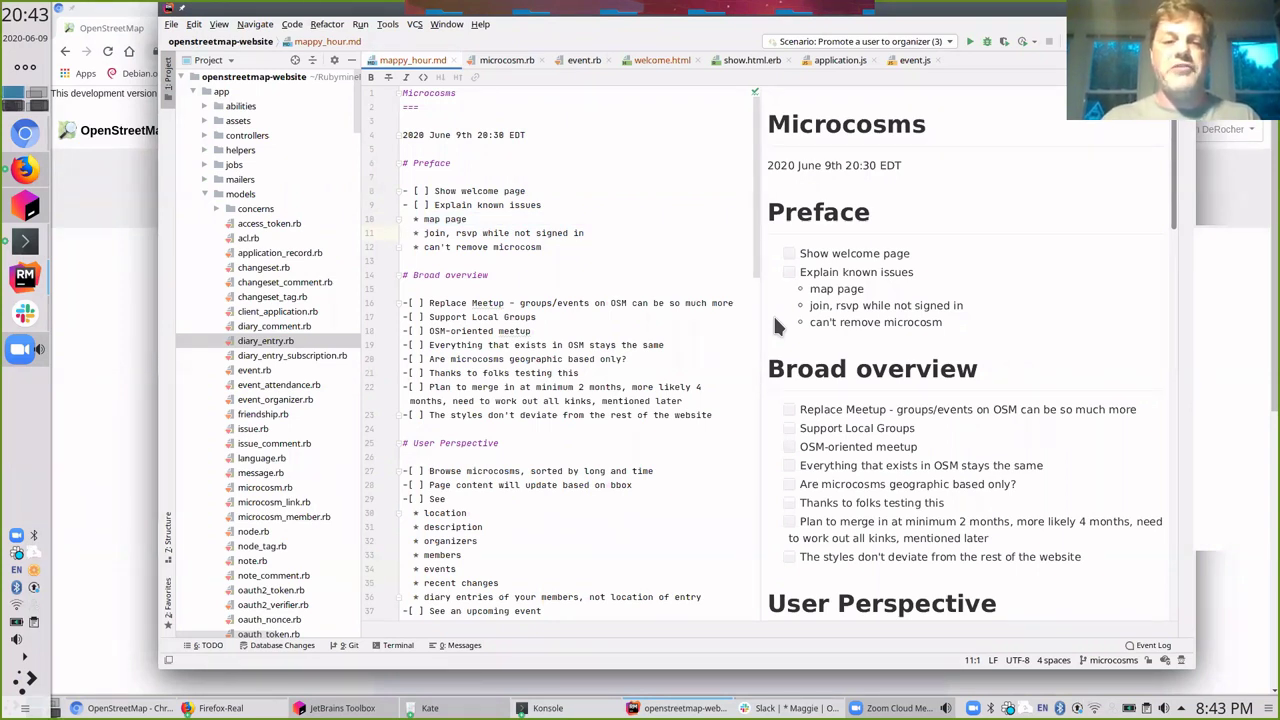
key("Down")
key("Down")
key("Down")
key("Down")
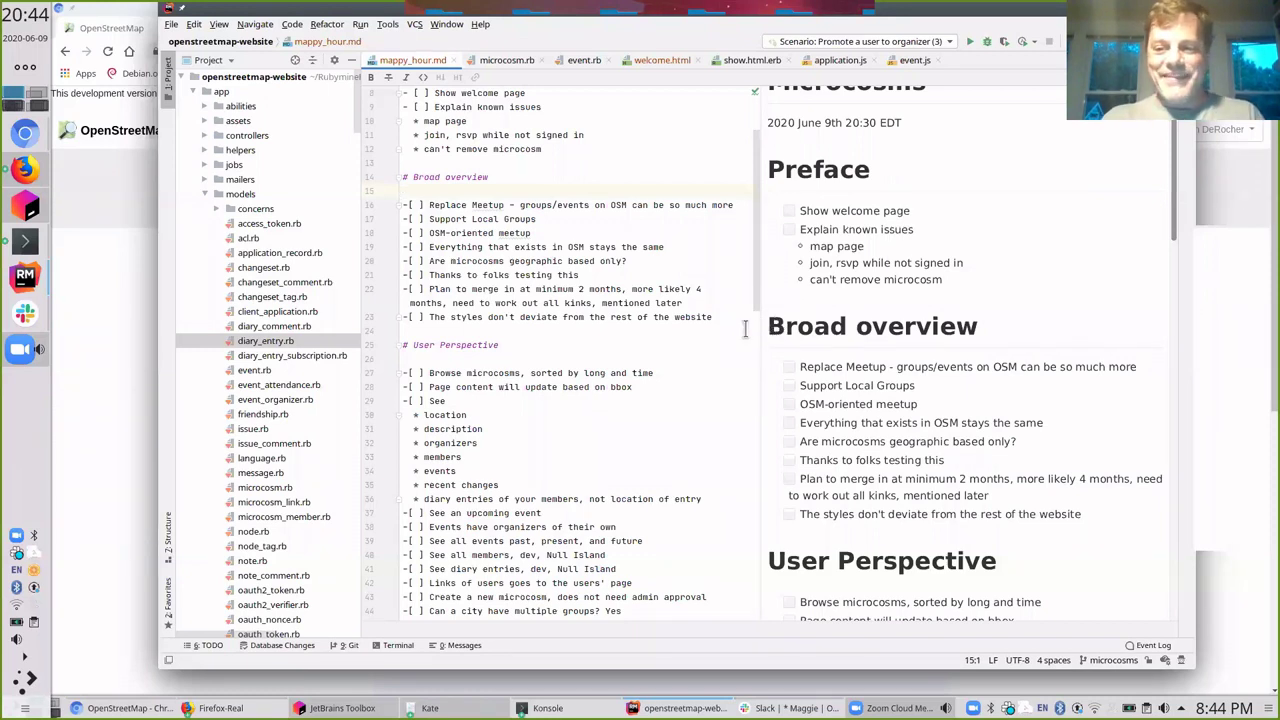
Move through the Broad overview items from Replace Meetup to Support Local Groups.
key("Down")
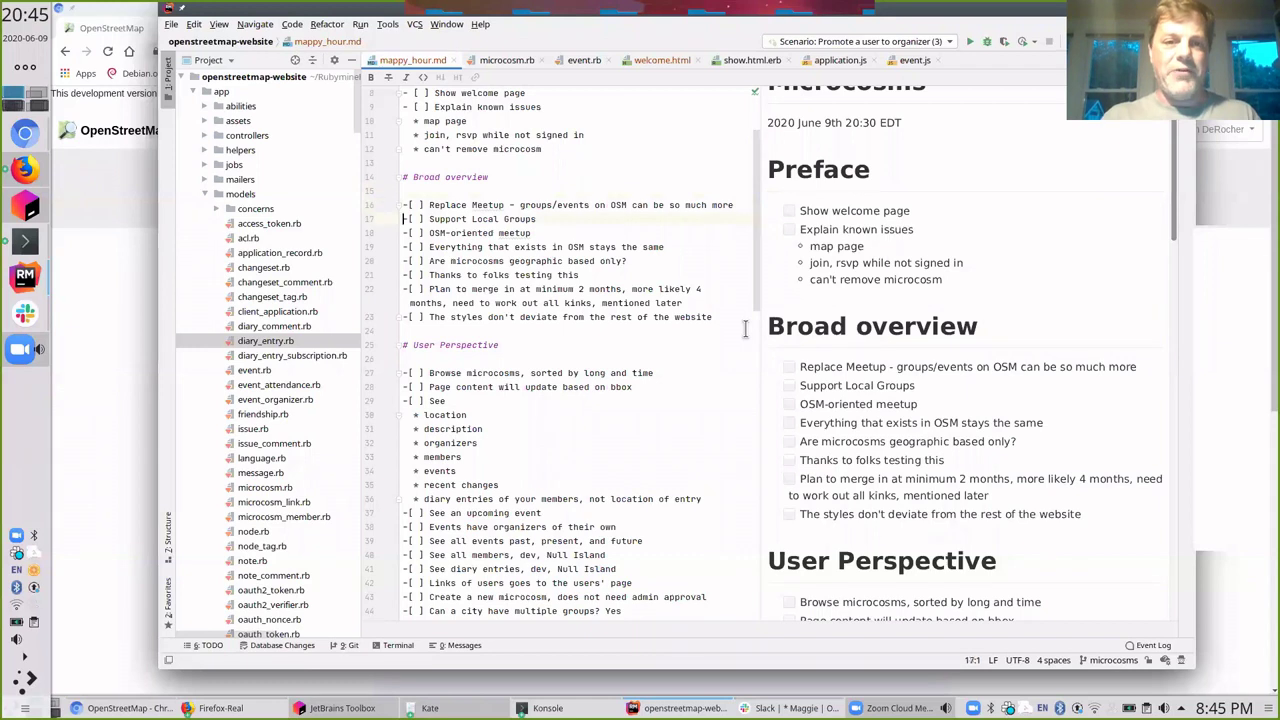
key("Up")
scroll(745, 330, "down", 1)
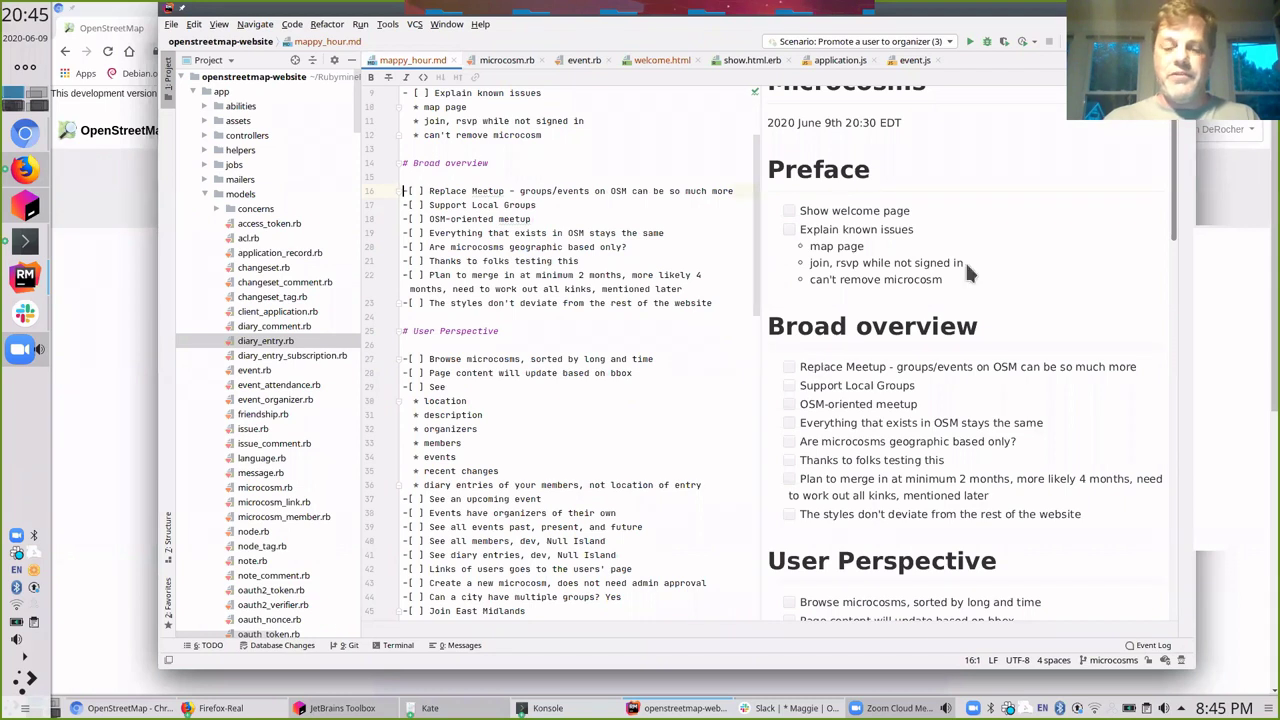
key("Down")
key("Down")
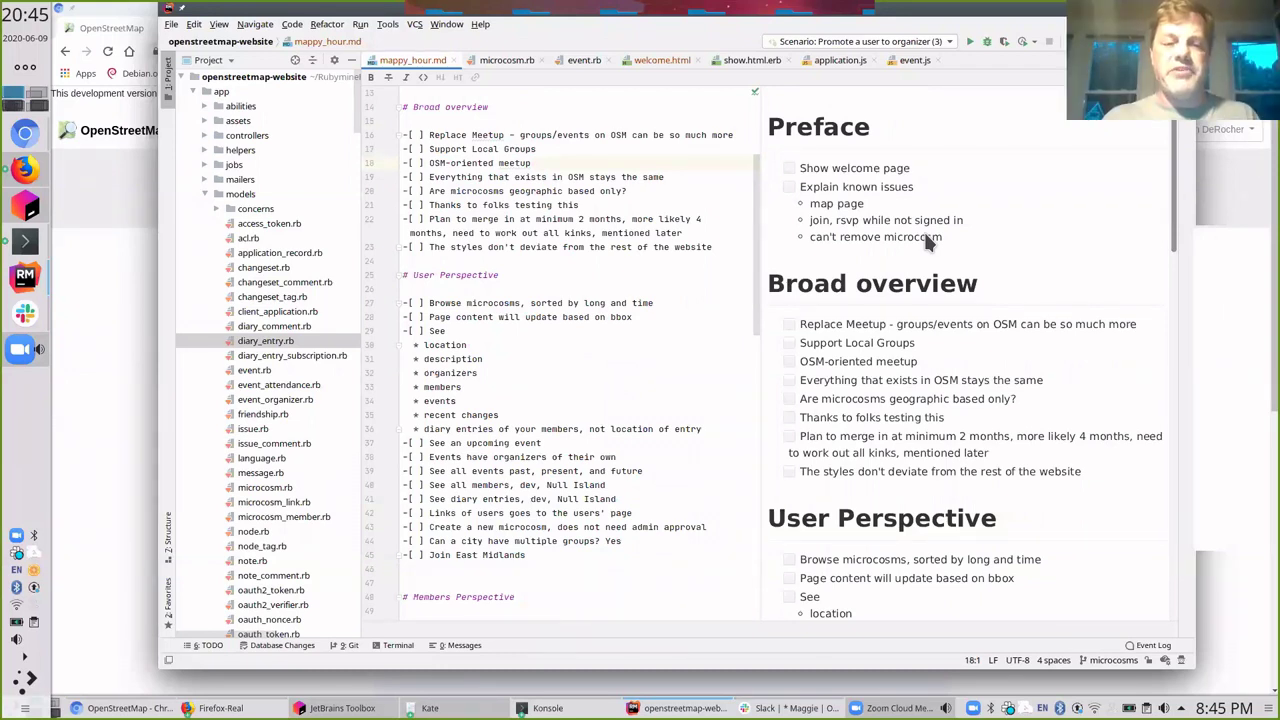
Place the caret on the 'geographic based only?' question and scroll the checklist two lines.
scroll(925, 237, "down", 1)
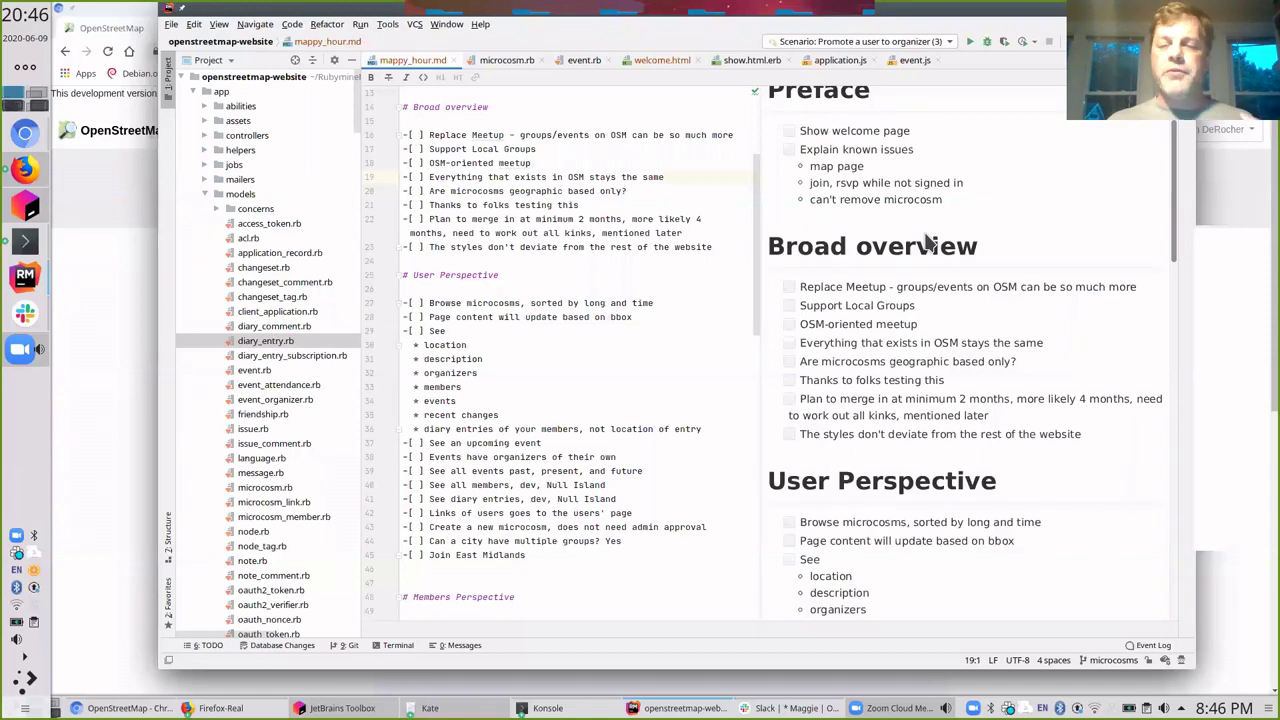
key("Down")
key("ctrl+Down")
key("ctrl+Down")
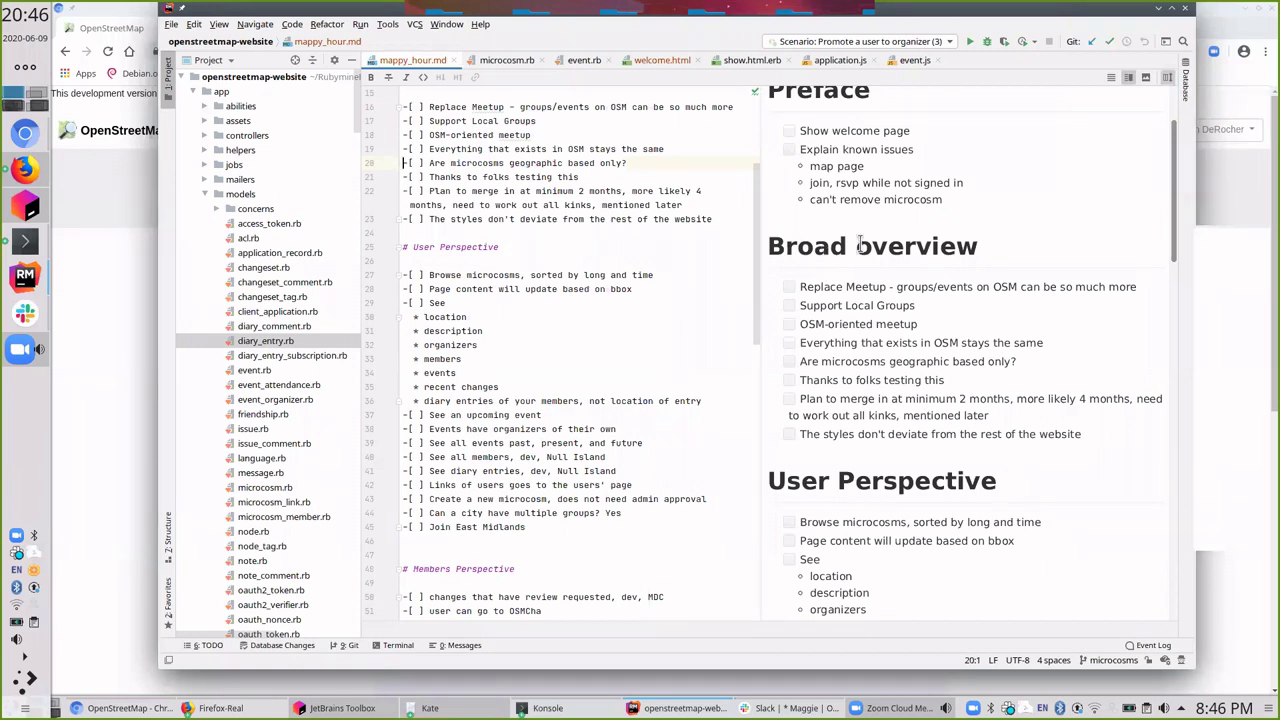
Step from 'Thanks to folks testing' through the merge plan to the styles-match-website item.
key("Down")
key("ctrl+Down")
key("ctrl+Down")
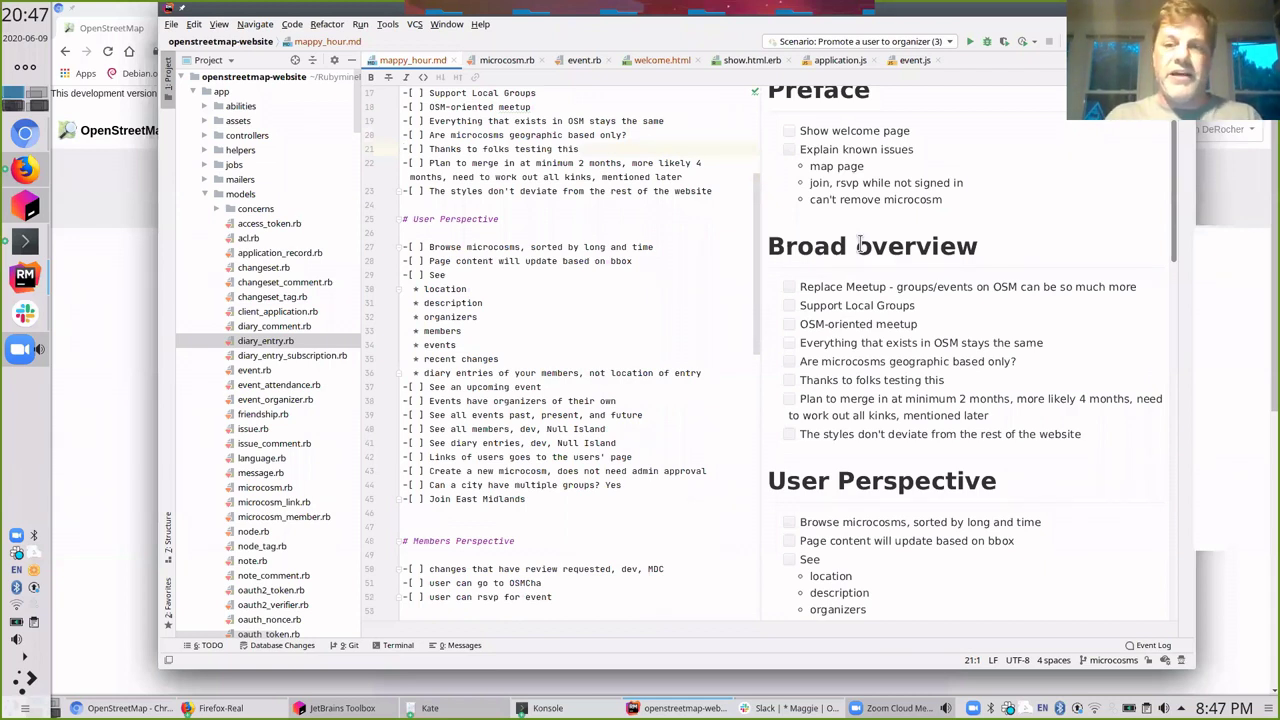
scroll(859, 245, "down", 1)
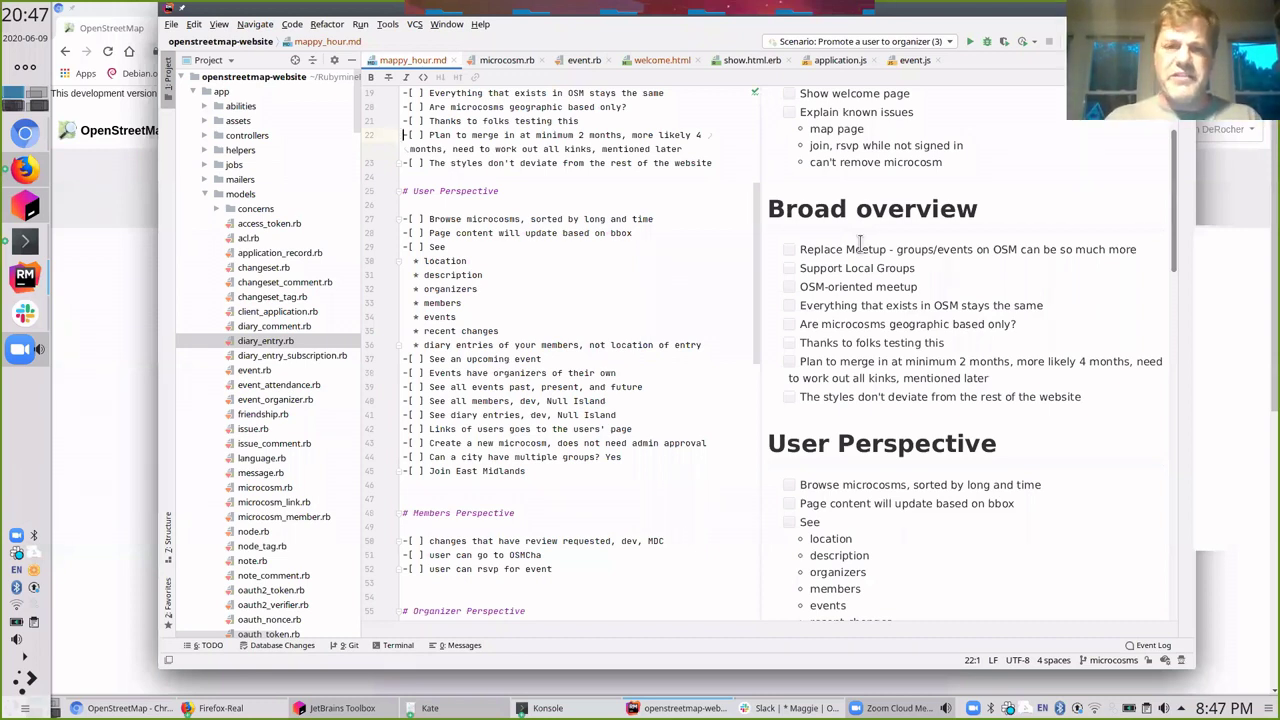
key("Down")
key("Down")
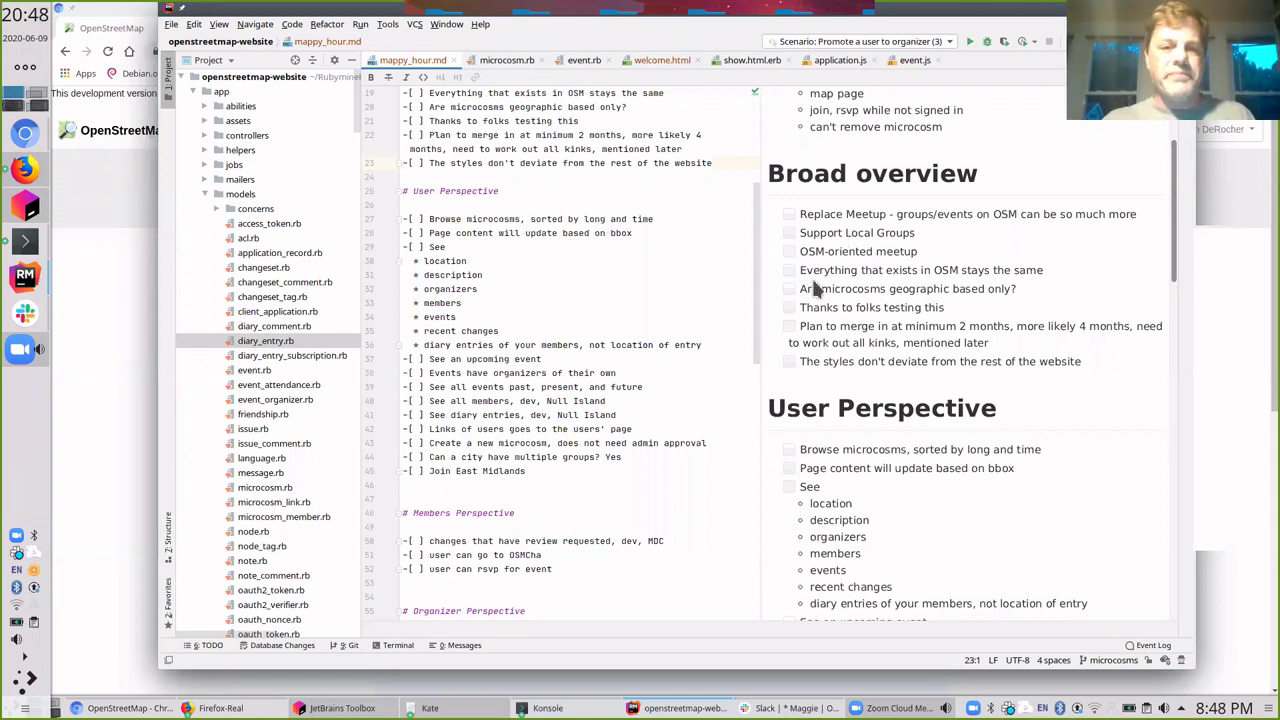
Switch to the All Microcosms list and scroll it to the bottom and back up.
key("alt+Tab")
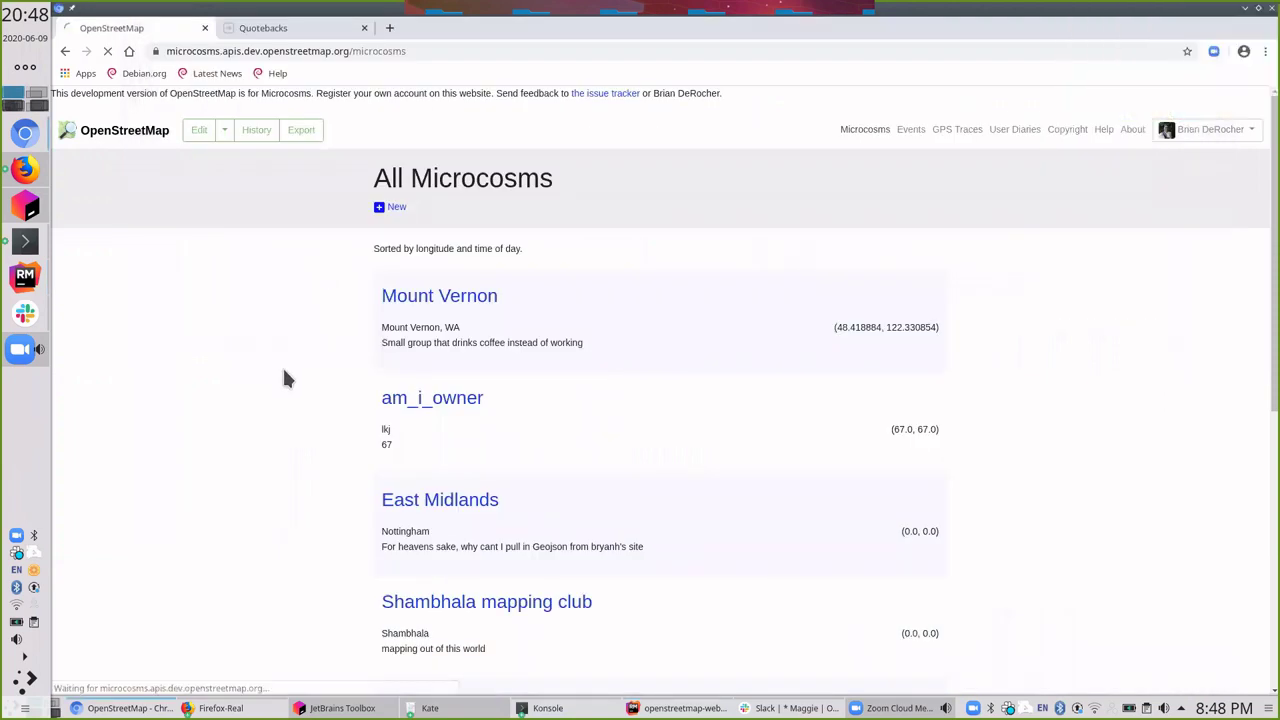
scroll(277, 418, "down", 3)
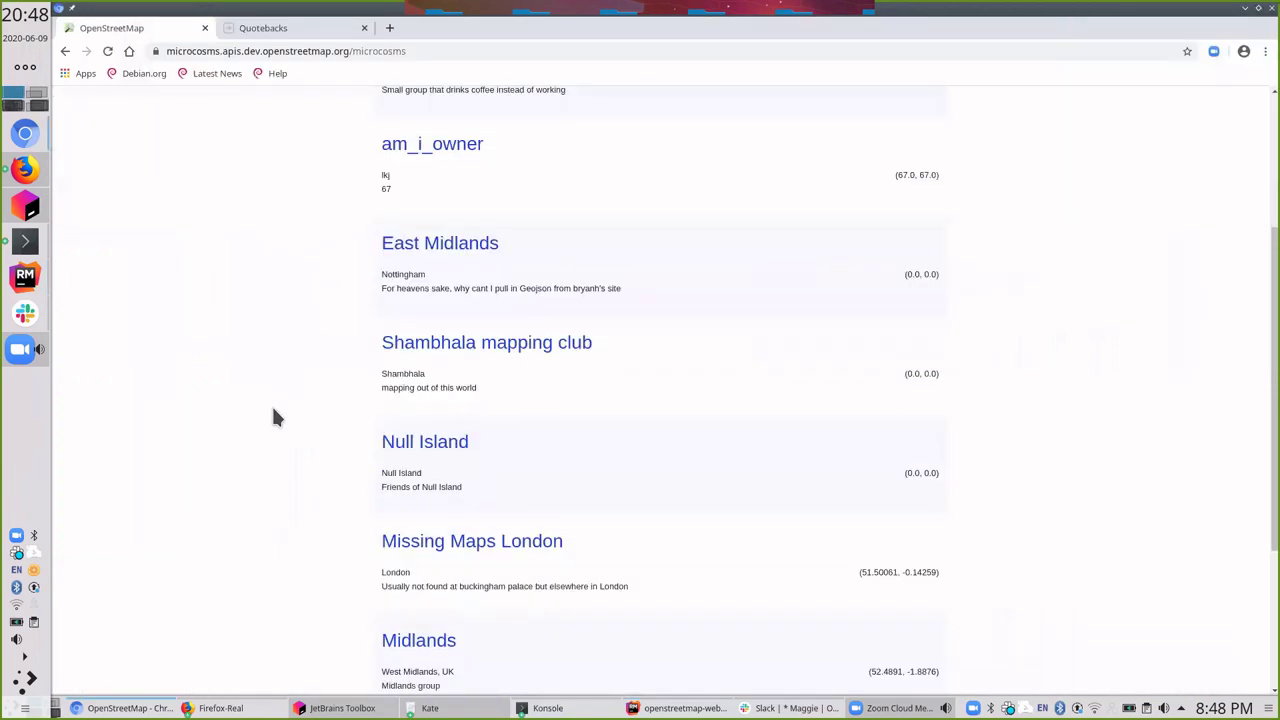
scroll(271, 408, "down", 3)
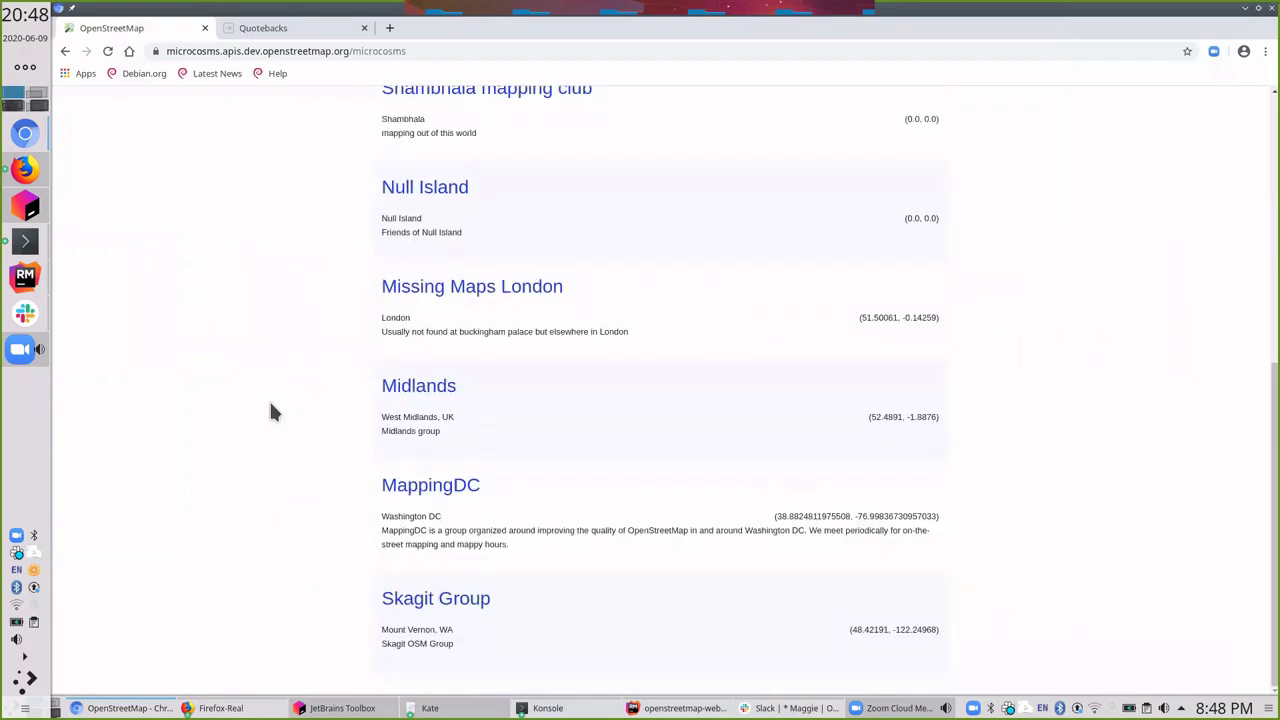
scroll(271, 408, "up", 6)
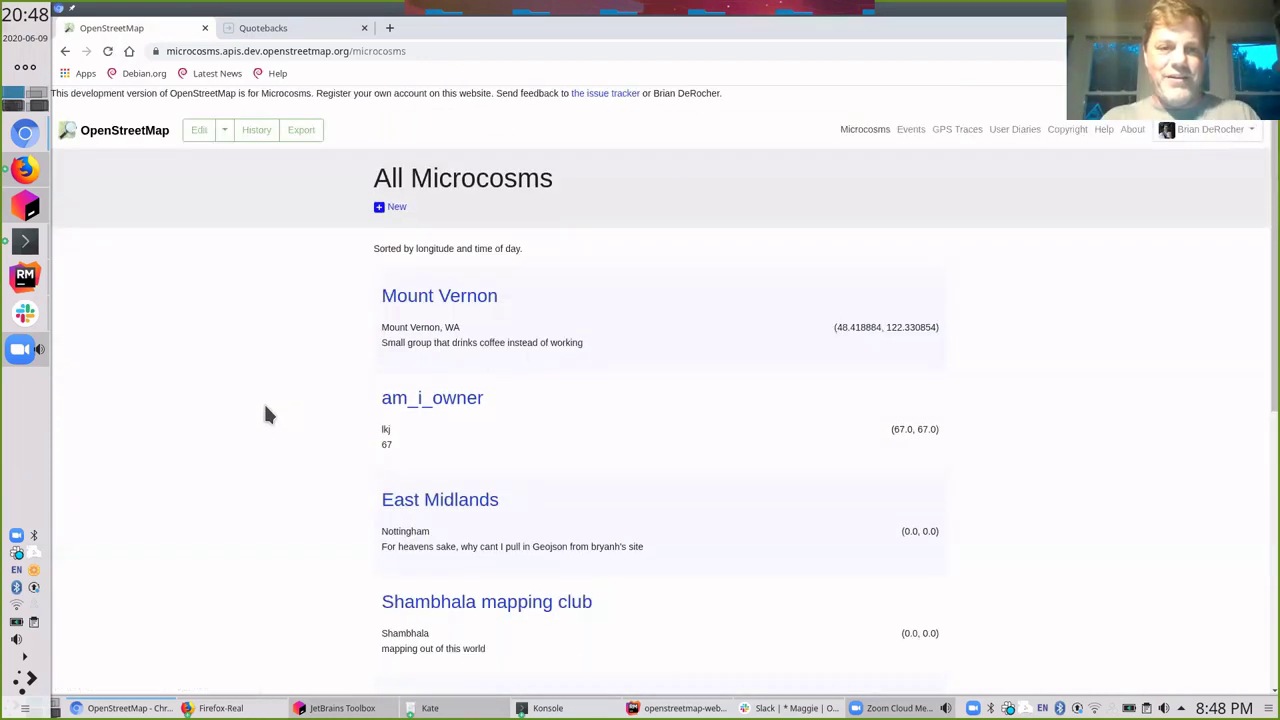
scroll(263, 401, "down", 1)
scroll(263, 395, "down", 1)
scroll(262, 384, "up", 3)
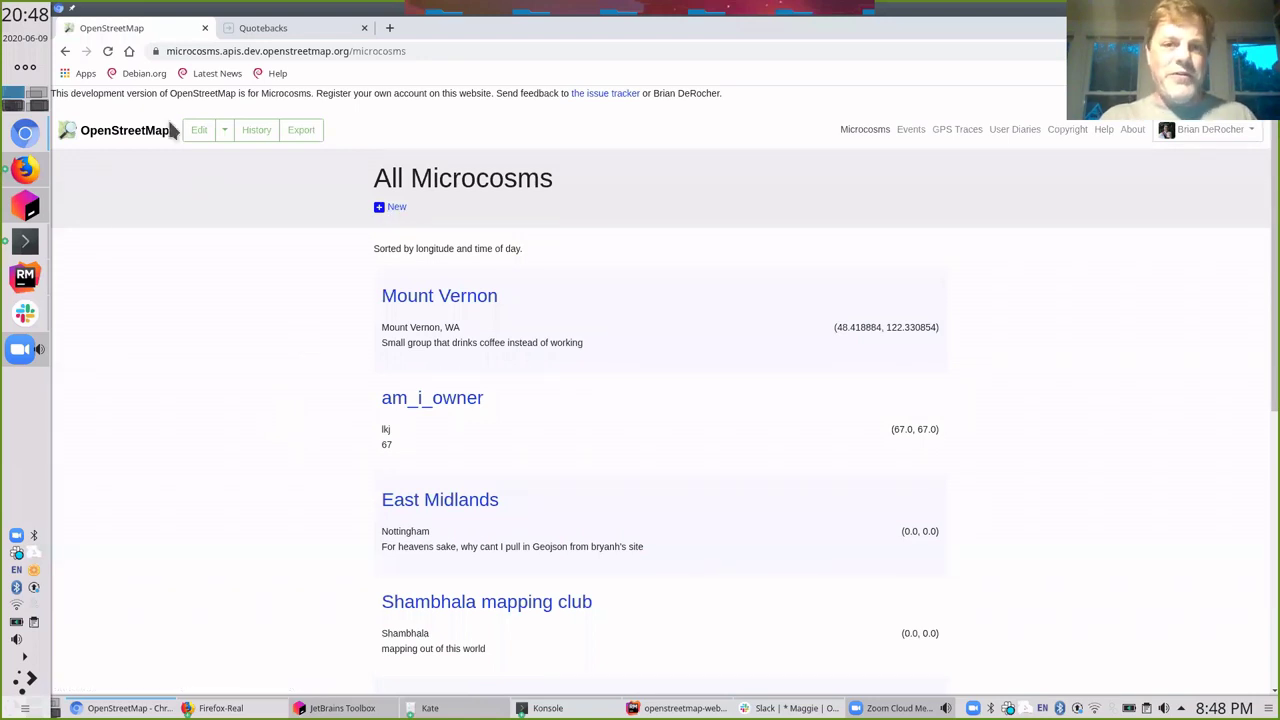
Pan the main map, return to All Microcosms, then select RubyMine's browse-microcosms checklist items.
left_click(146, 160)
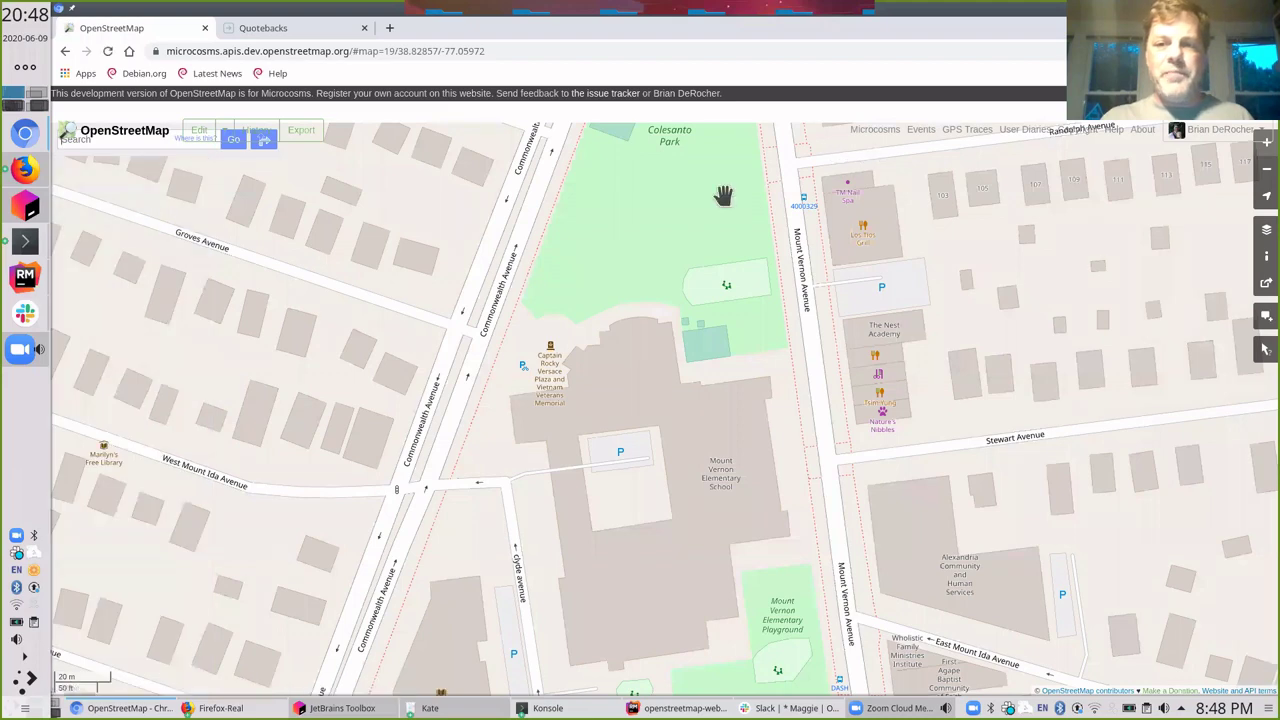
left_click_drag(725, 194, 870, 168)
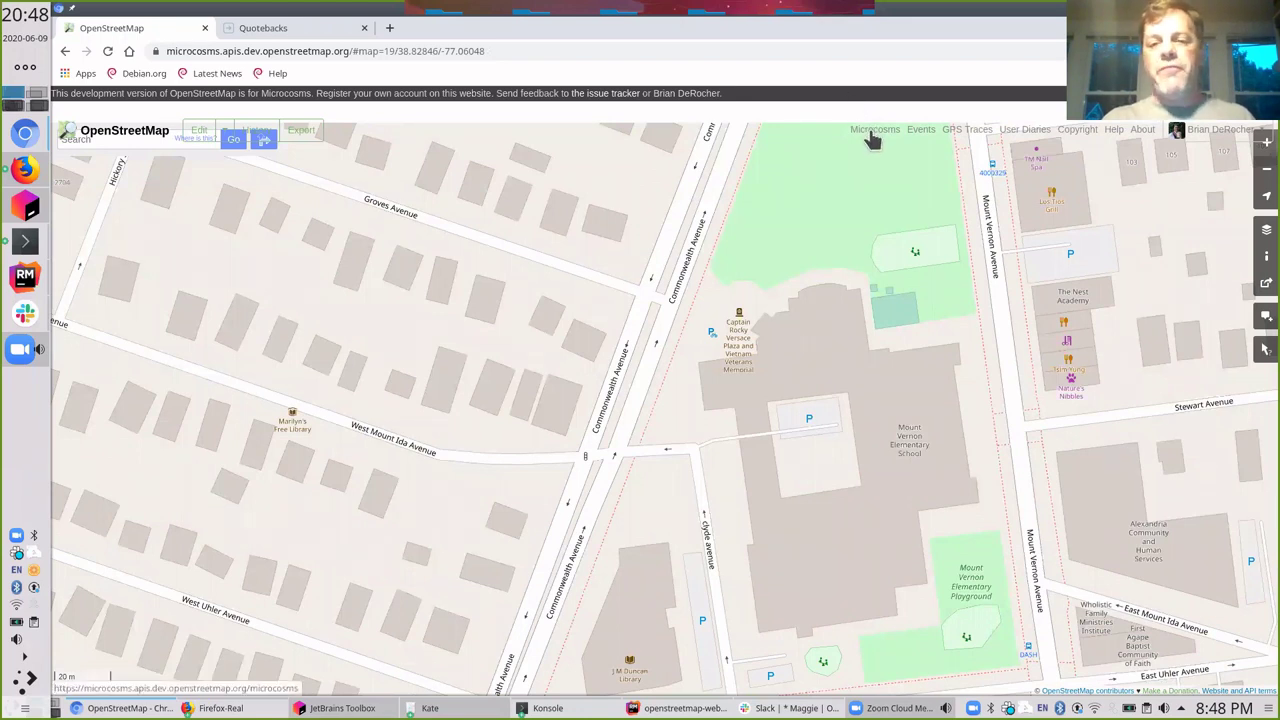
left_click(870, 129)
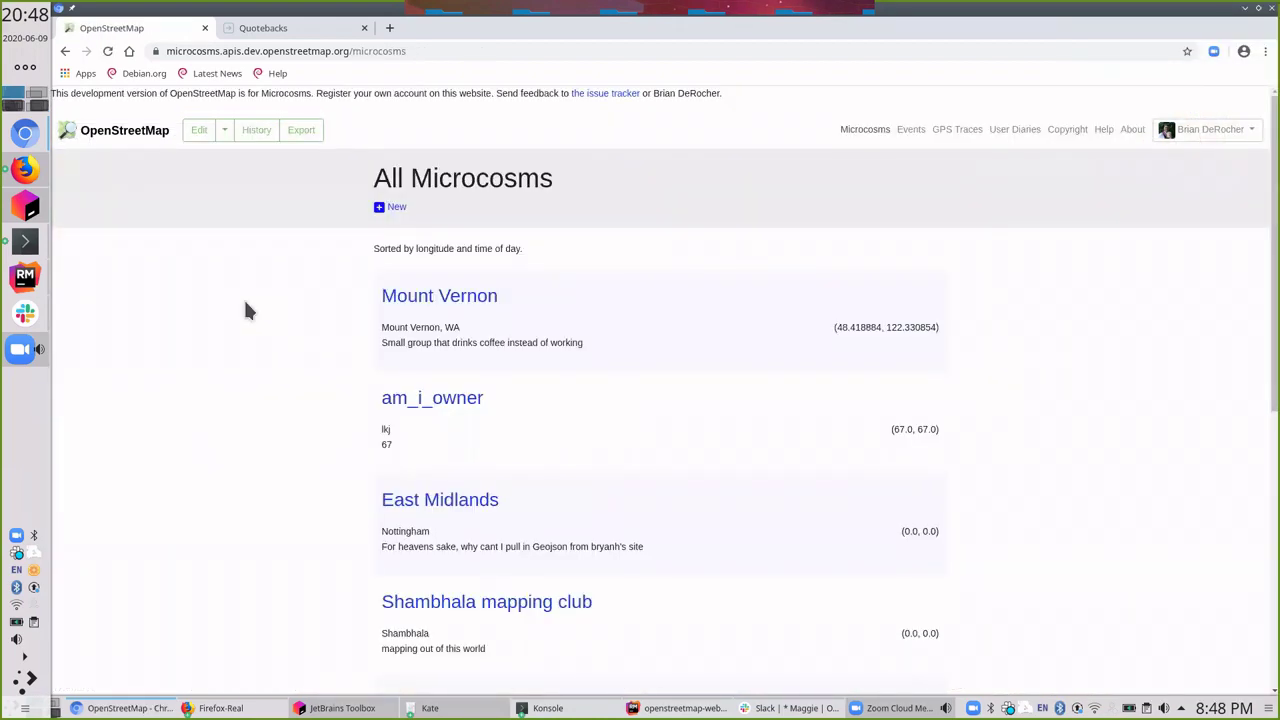
key("alt+Tab")
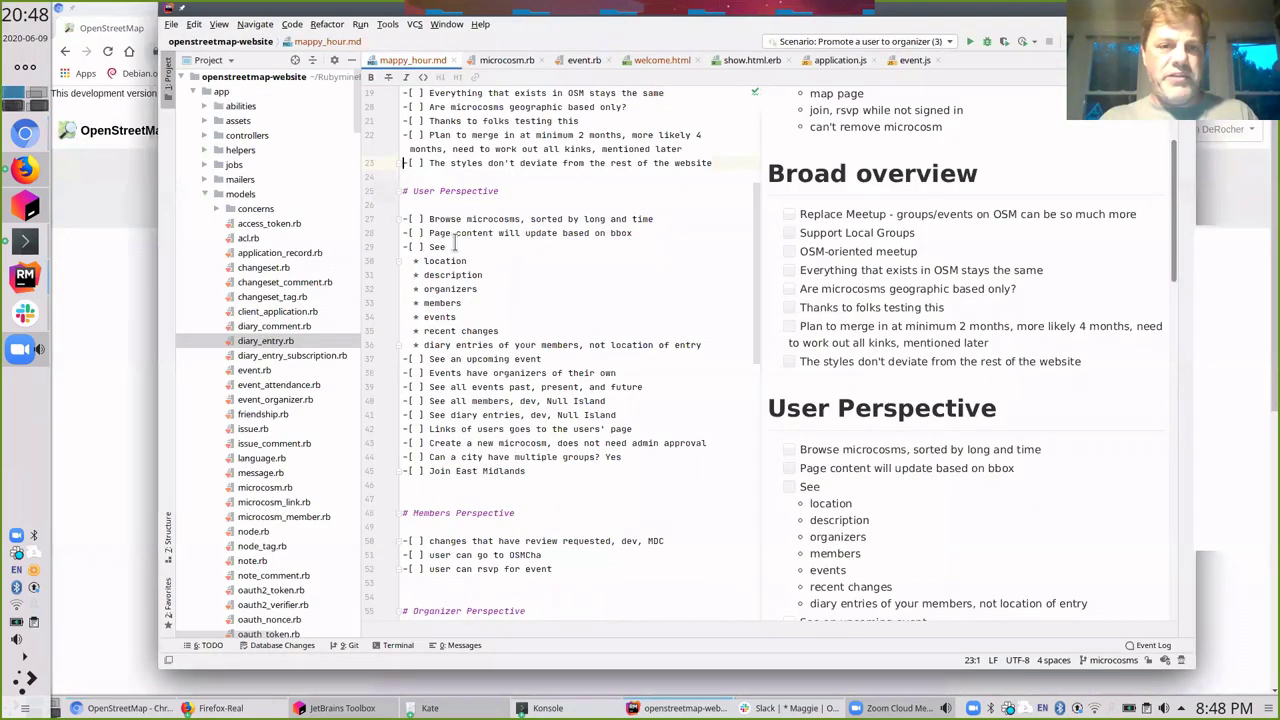
left_click_drag(438, 207, 505, 337)
Open the MappingDC microcosm and pan and zoom its Washington DC map.
key("alt+Tab")
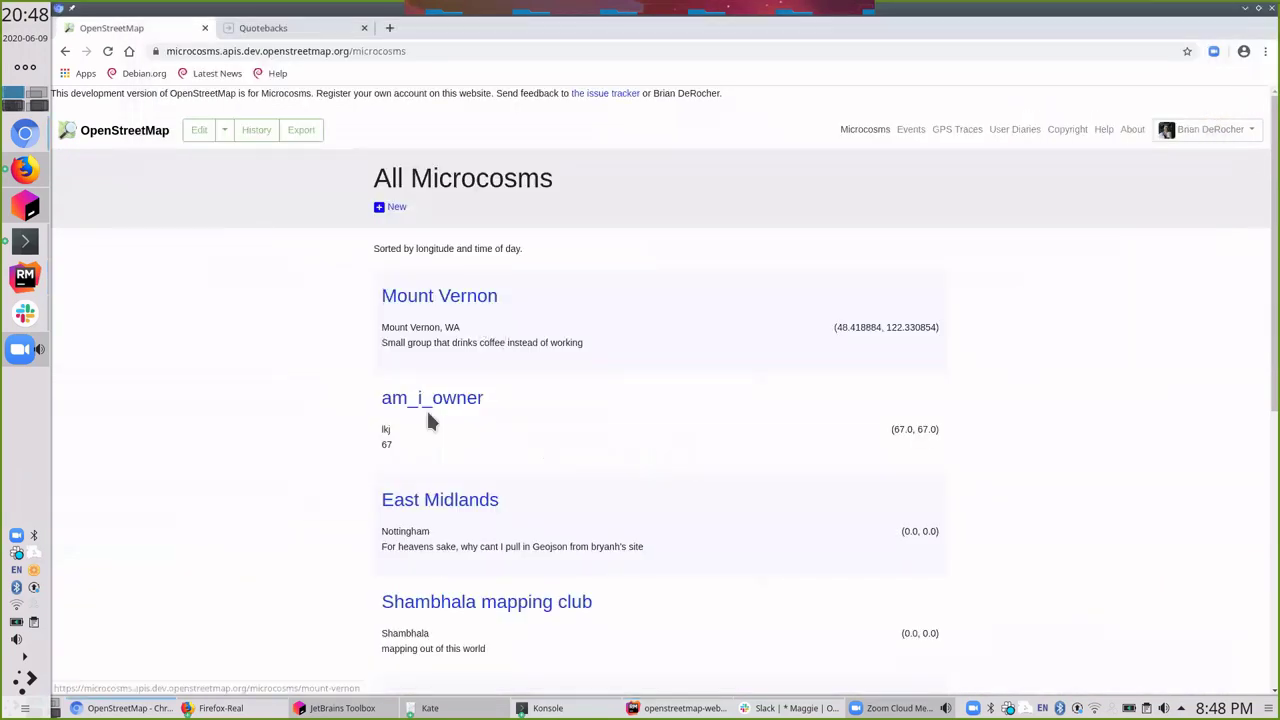
scroll(389, 480, "down", 5)
scroll(392, 481, "down", 5)
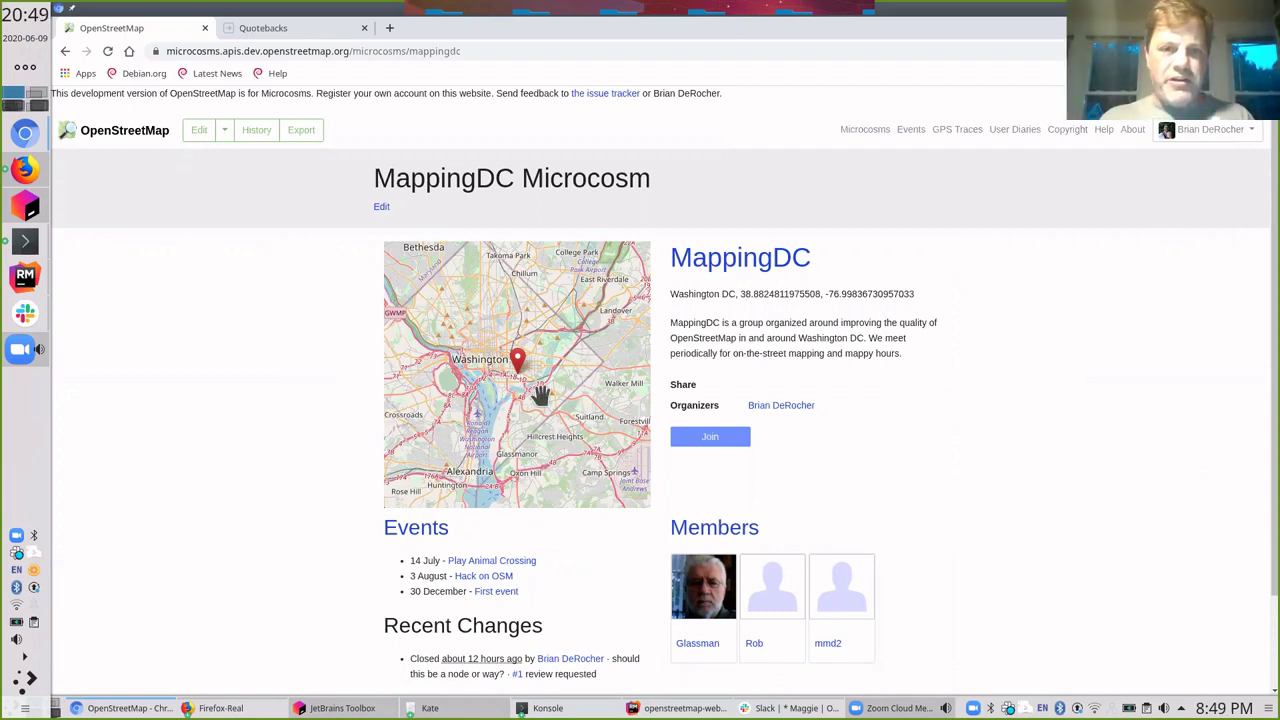
mouse_move(540, 362)
left_mouse_down()
mouse_move(513, 372)
mouse_move(592, 345)
mouse_move(552, 325)
left_mouse_up()
scroll(535, 382, "up", 3)
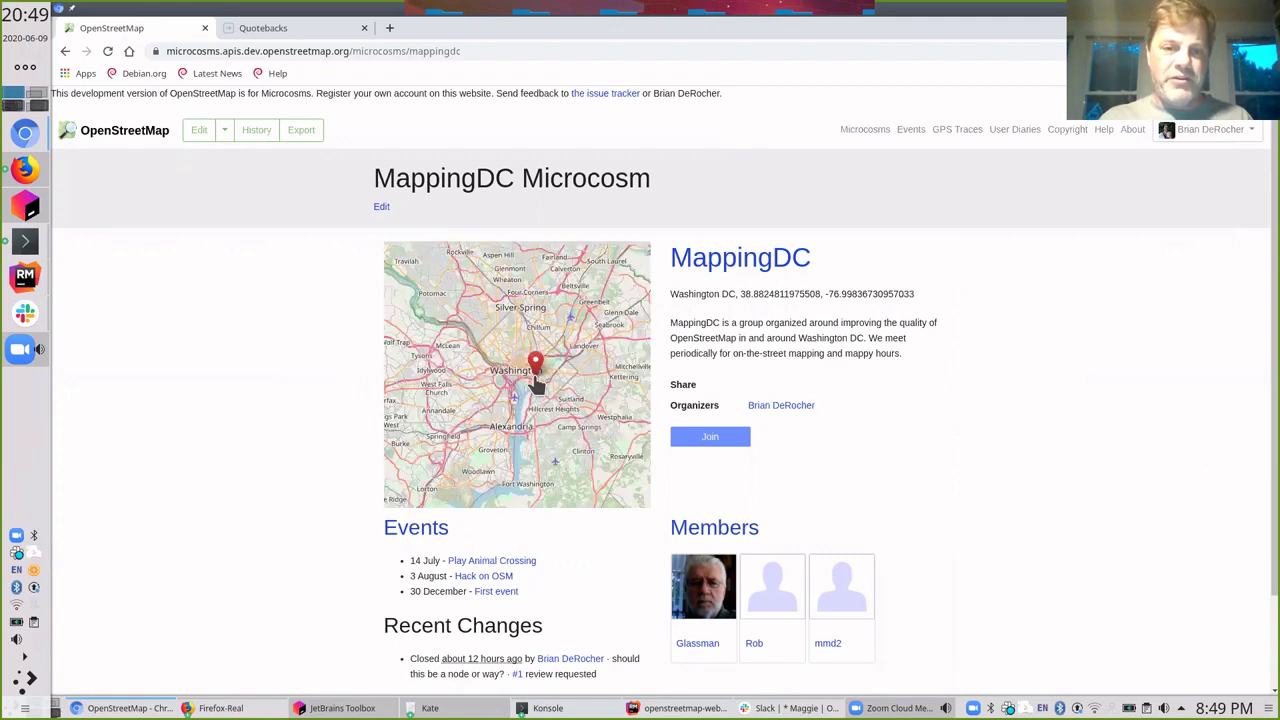
scroll(535, 386, "down", 2)
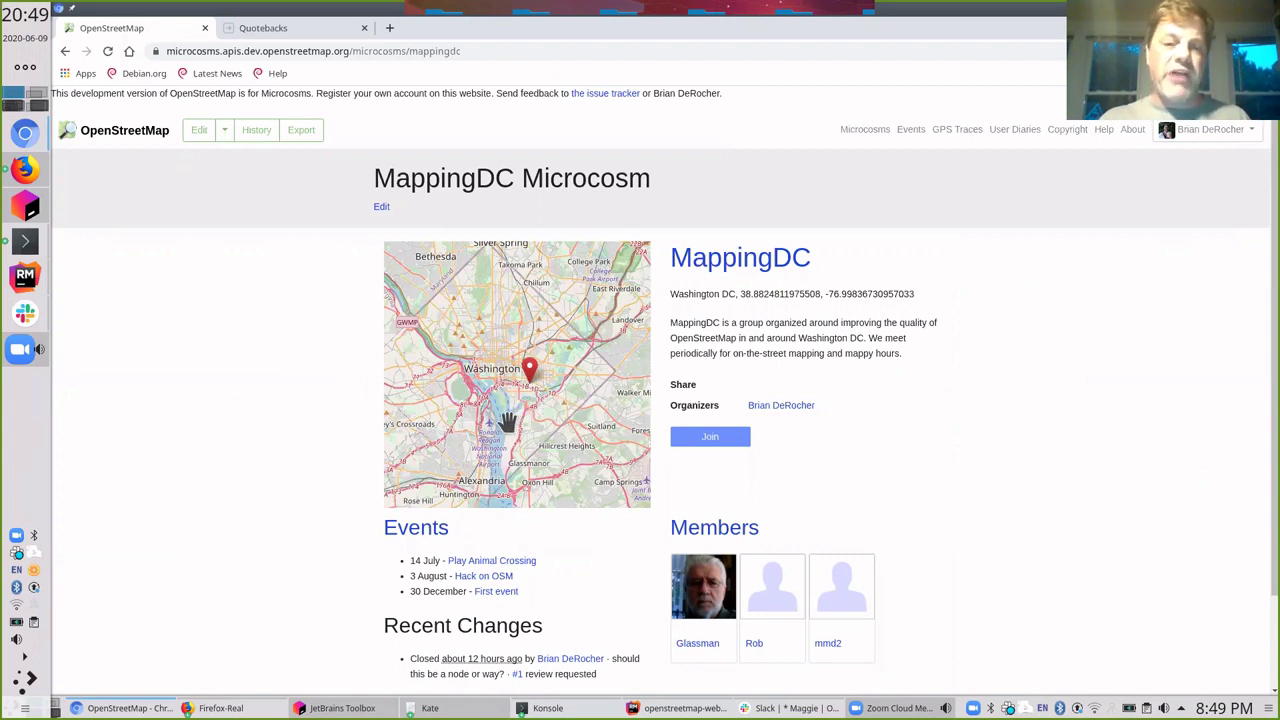
left_click_drag(508, 420, 503, 395)
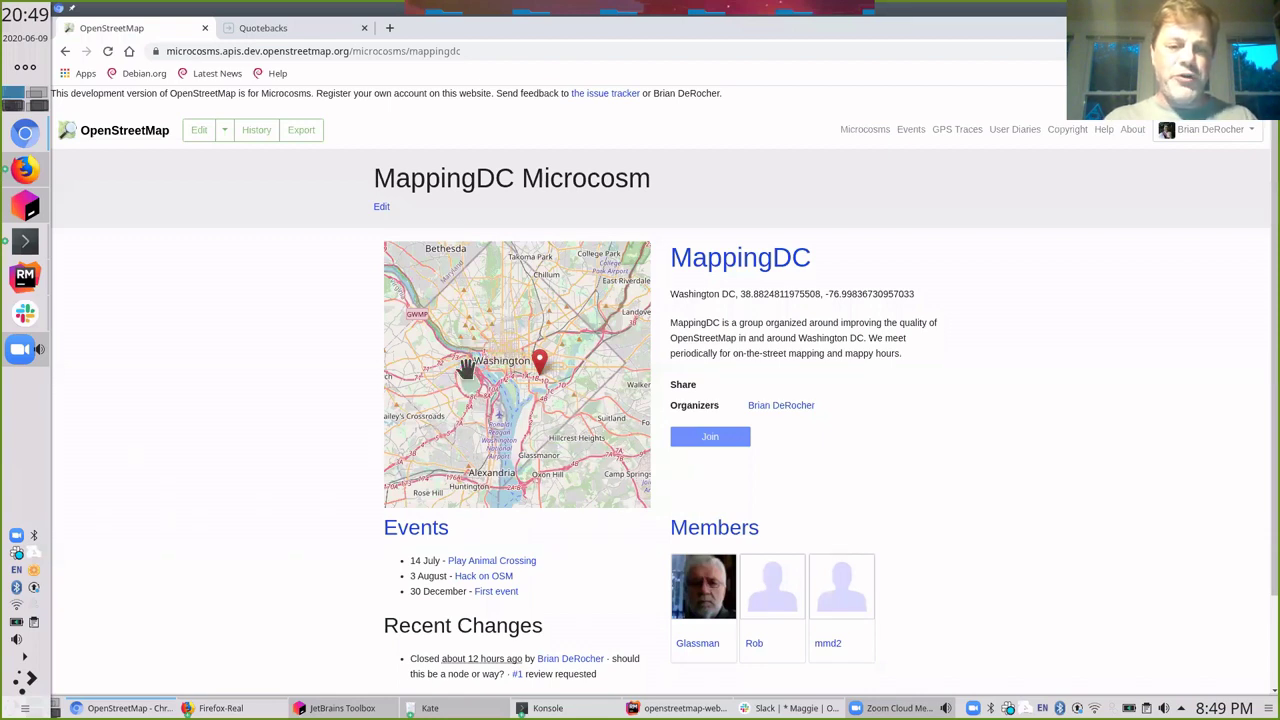
scroll(450, 612, "down", 1)
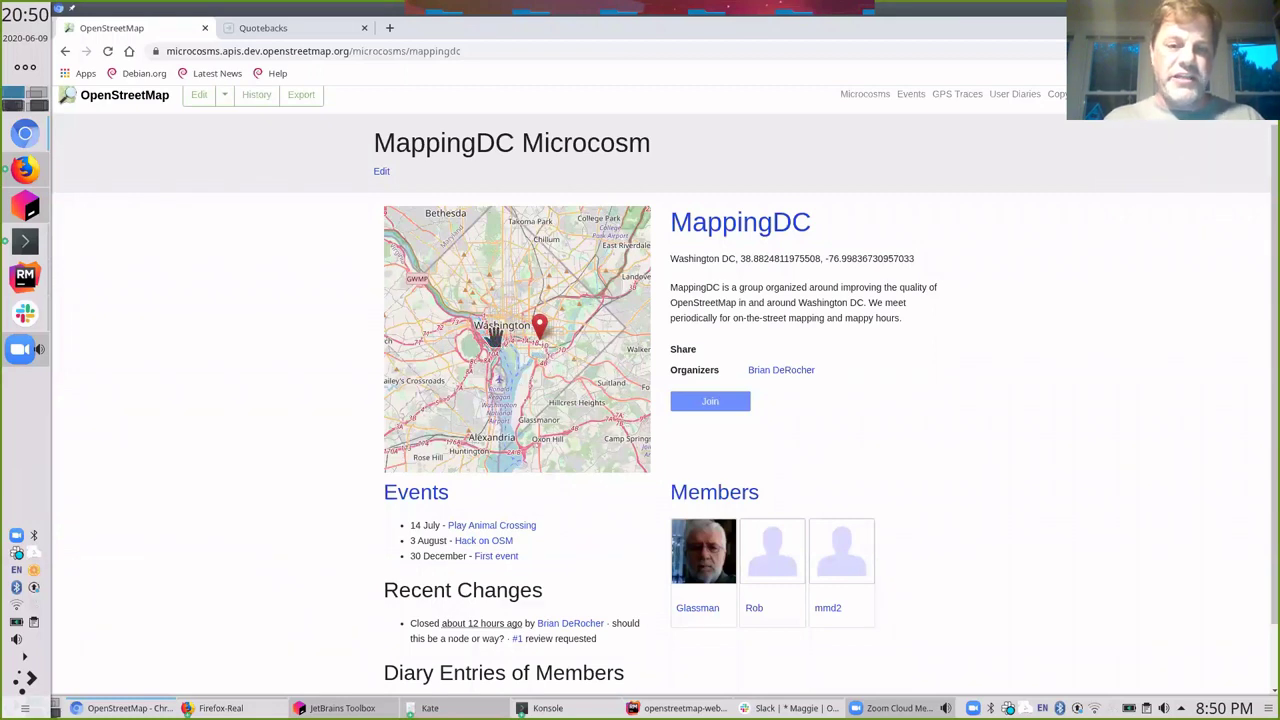
left_click_drag(500, 327, 480, 346)
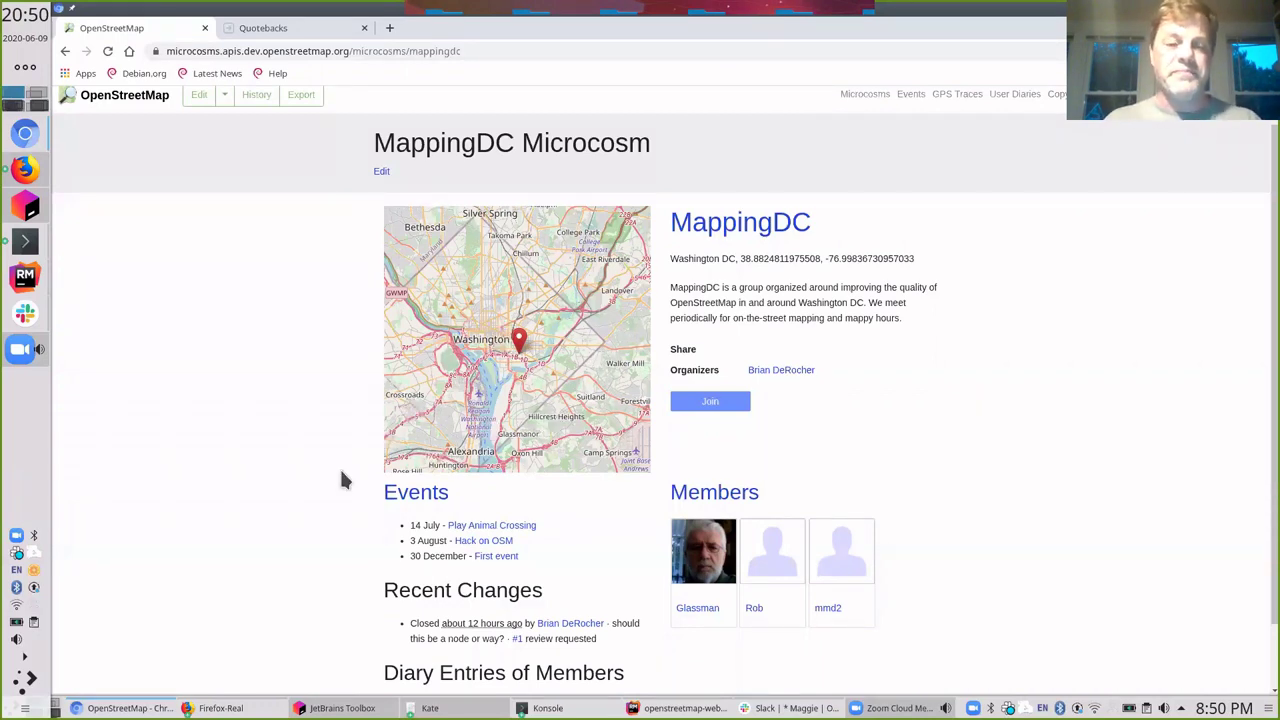
scroll(338, 475, "down", 1)
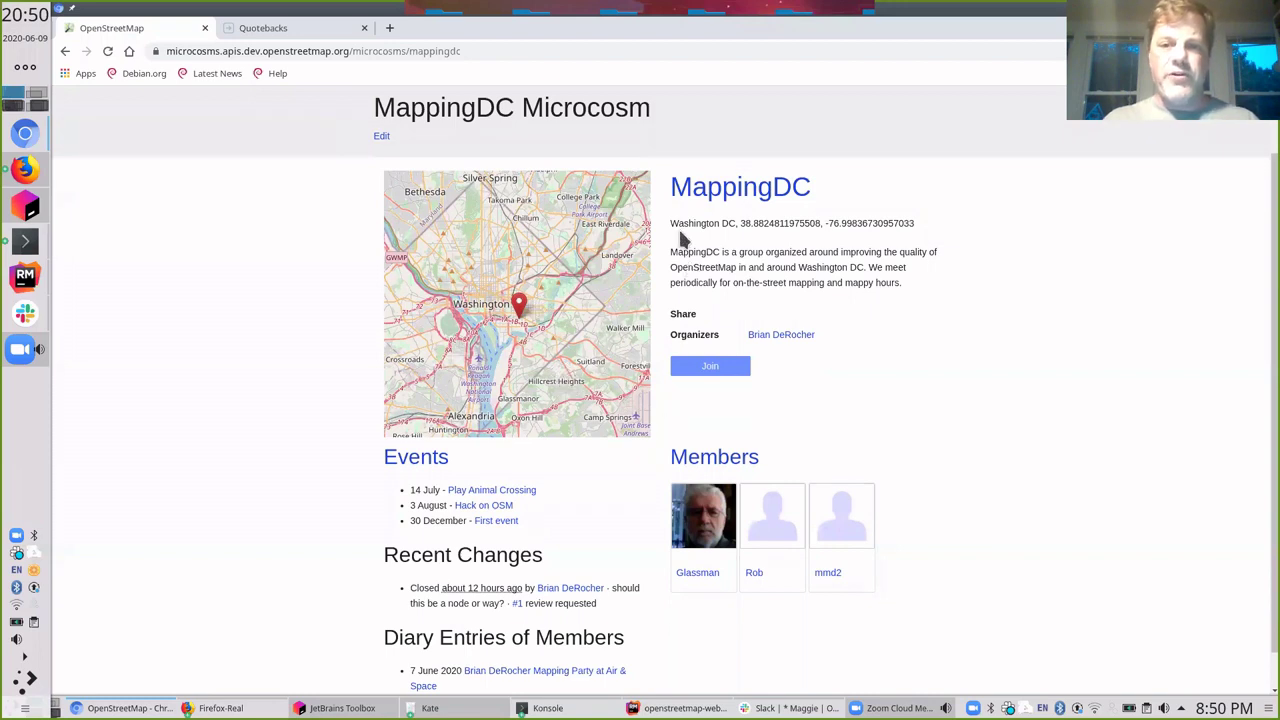
left_click_drag(678, 223, 905, 222)
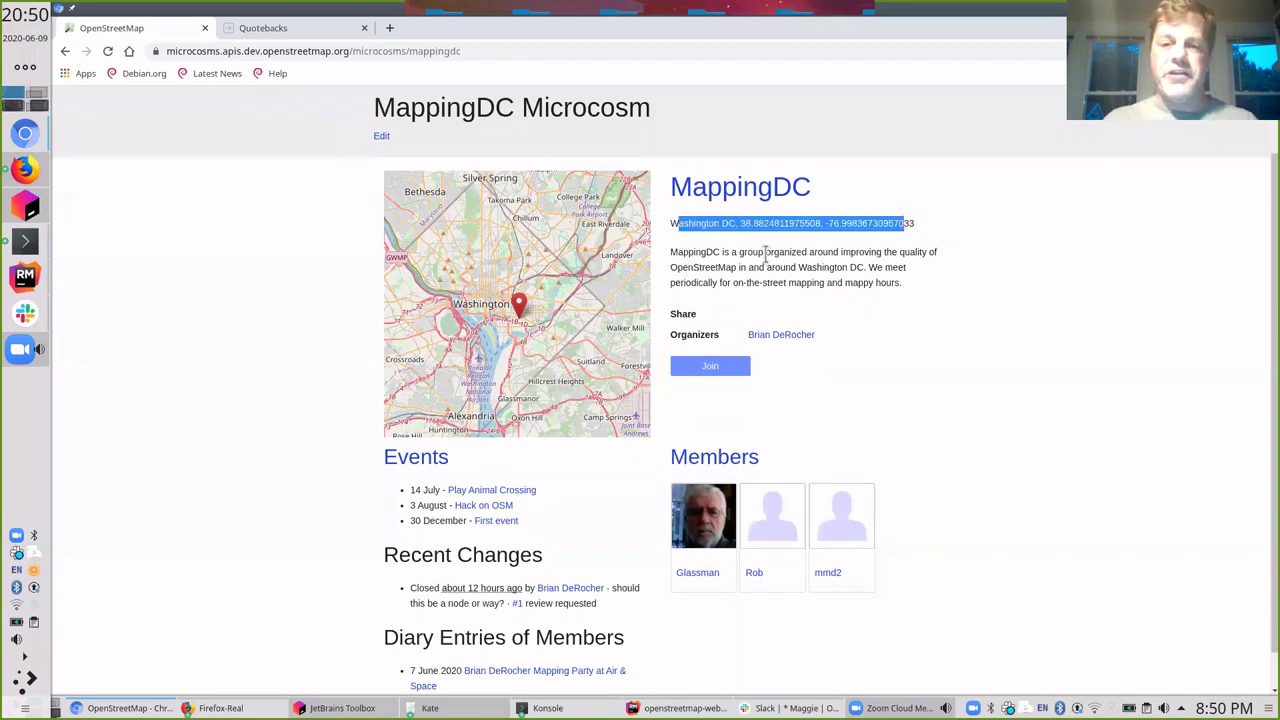
left_click_drag(766, 254, 871, 289)
left_click(873, 278)
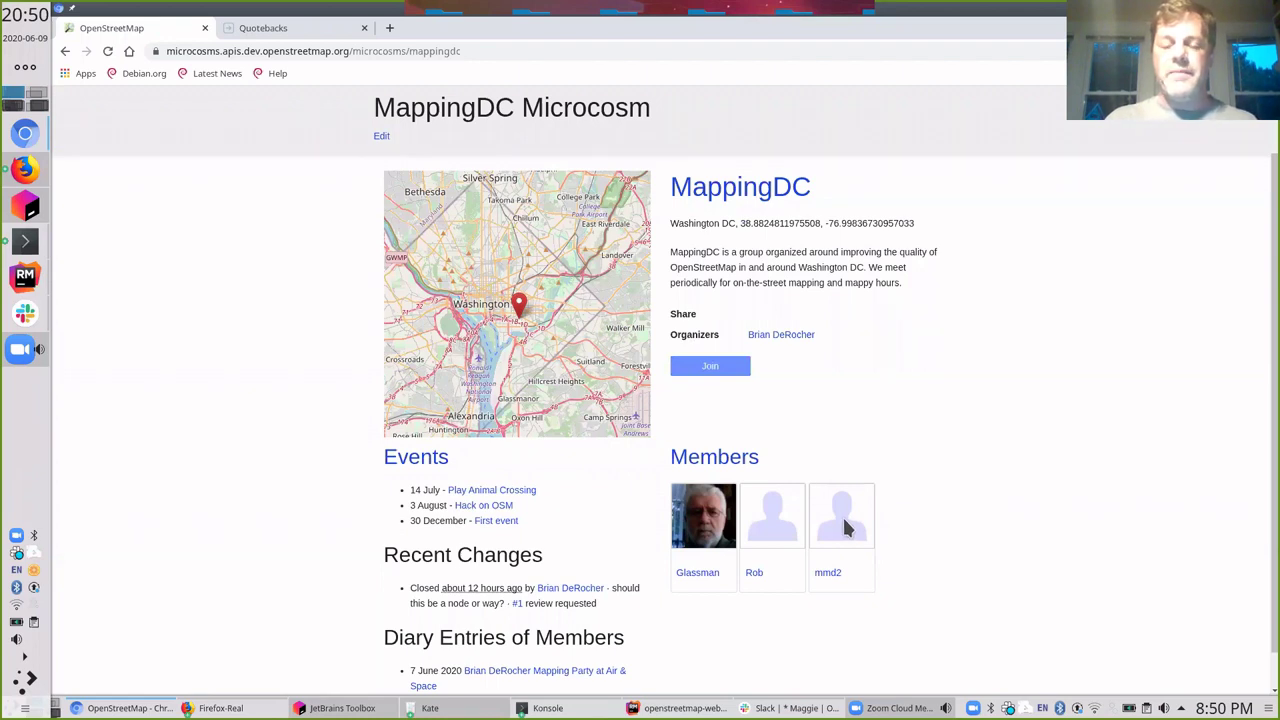
scroll(903, 473, "down", 1)
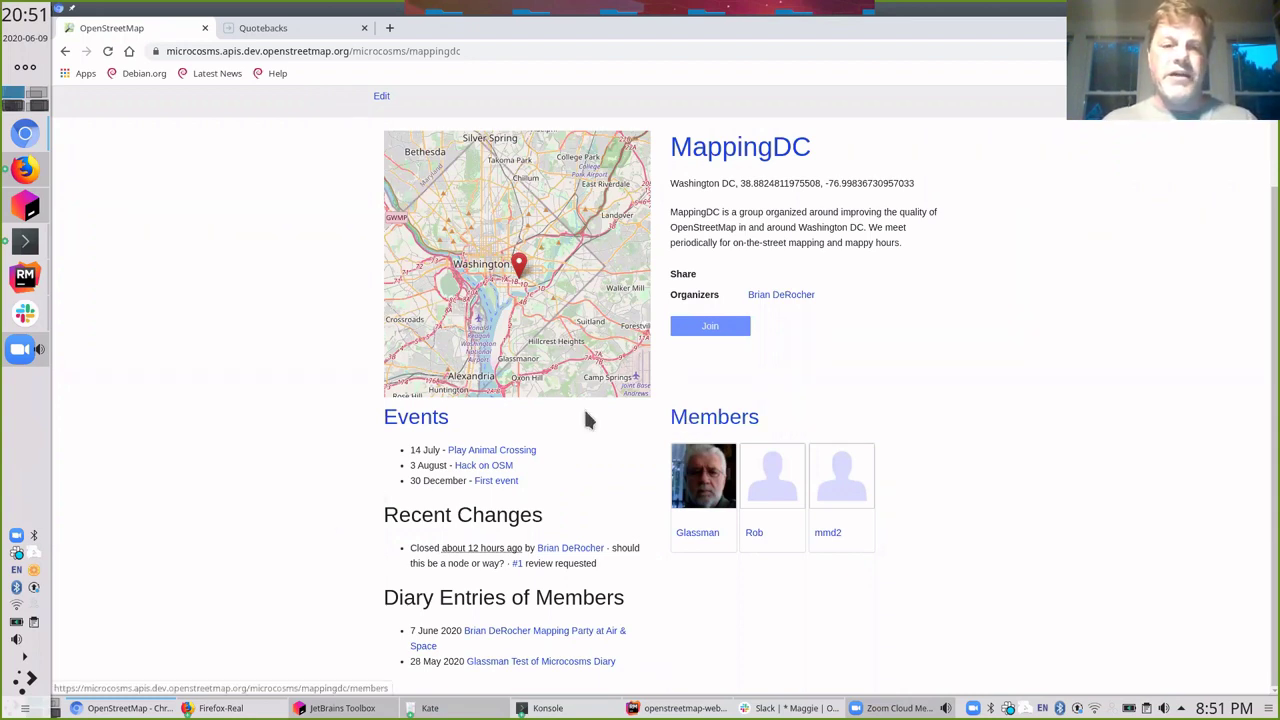
Edit the first MappingDC member's membership, setting Role to Organizer, and save it.
left_click(737, 423)
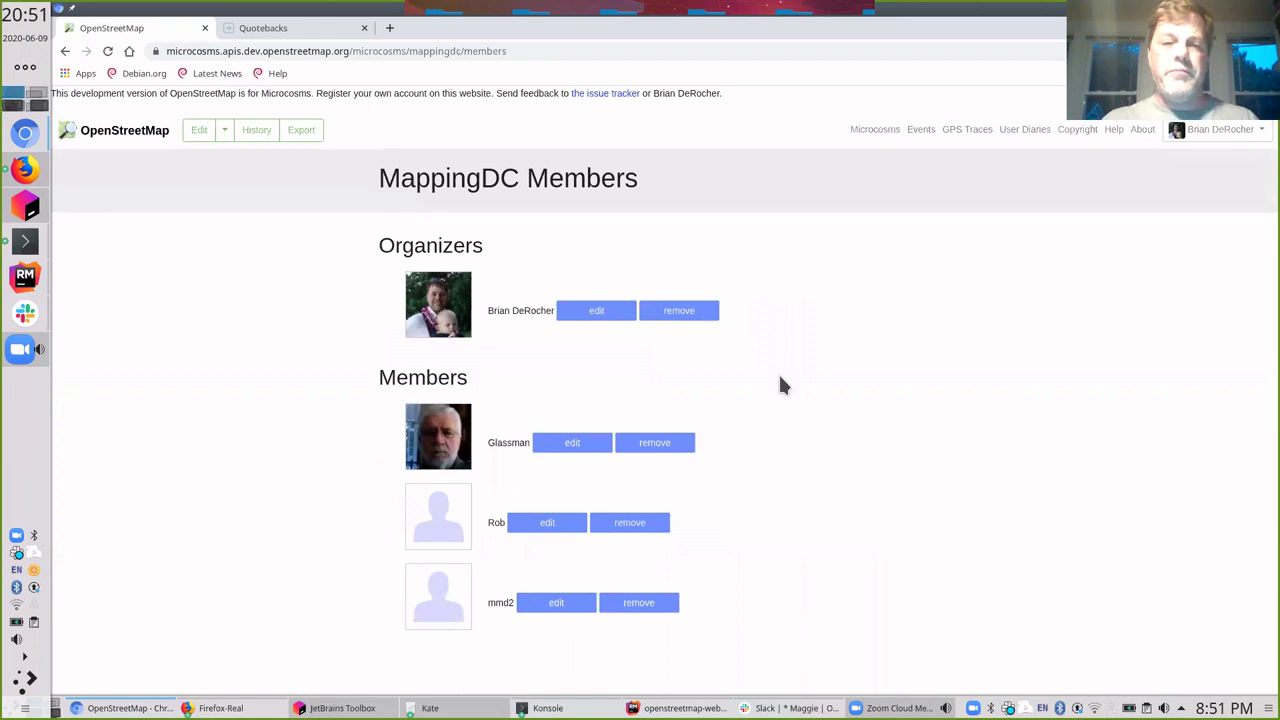
left_click(600, 313)
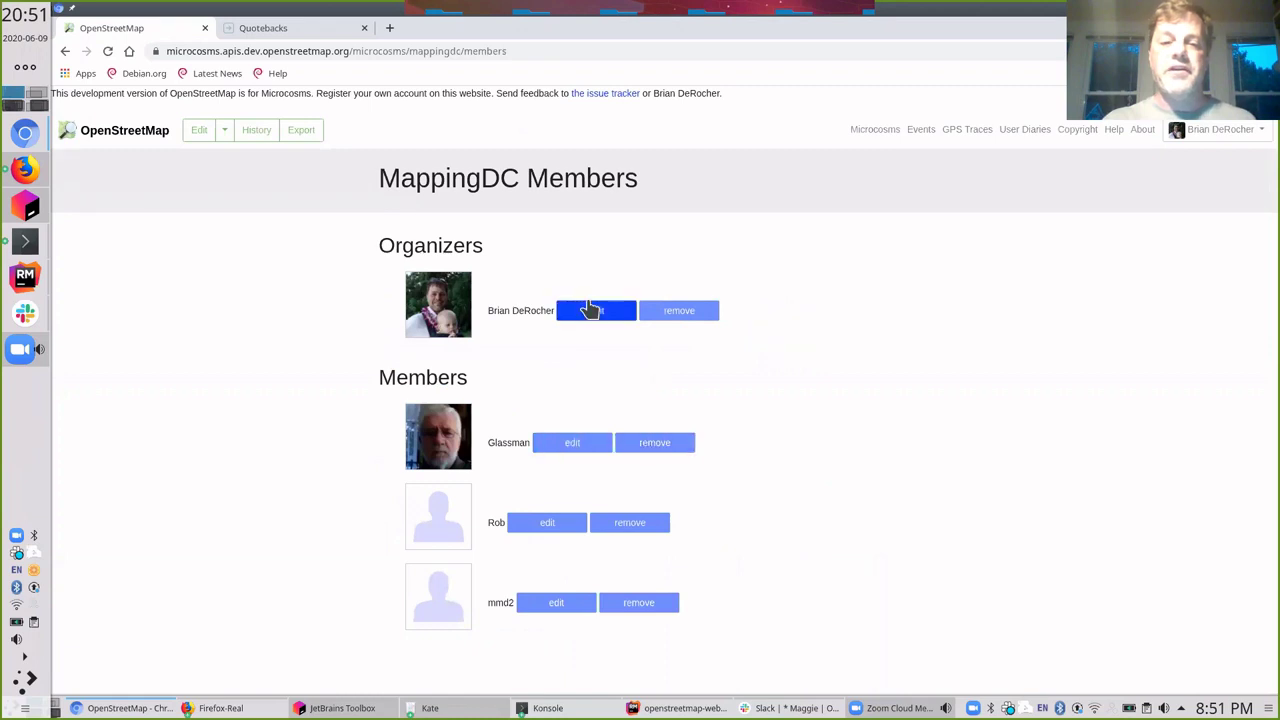
left_click(565, 442)
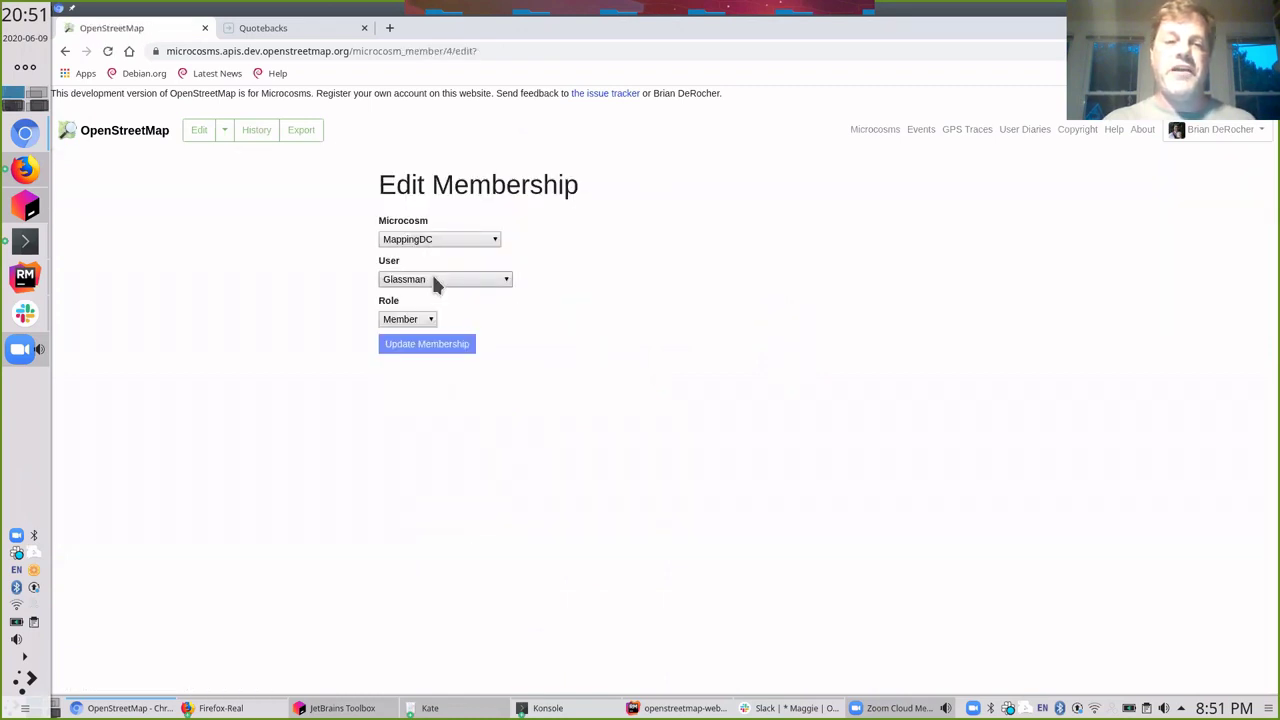
left_click(433, 279)
left_click(423, 340)
left_click(417, 321)
left_click(417, 340)
left_click(428, 346)
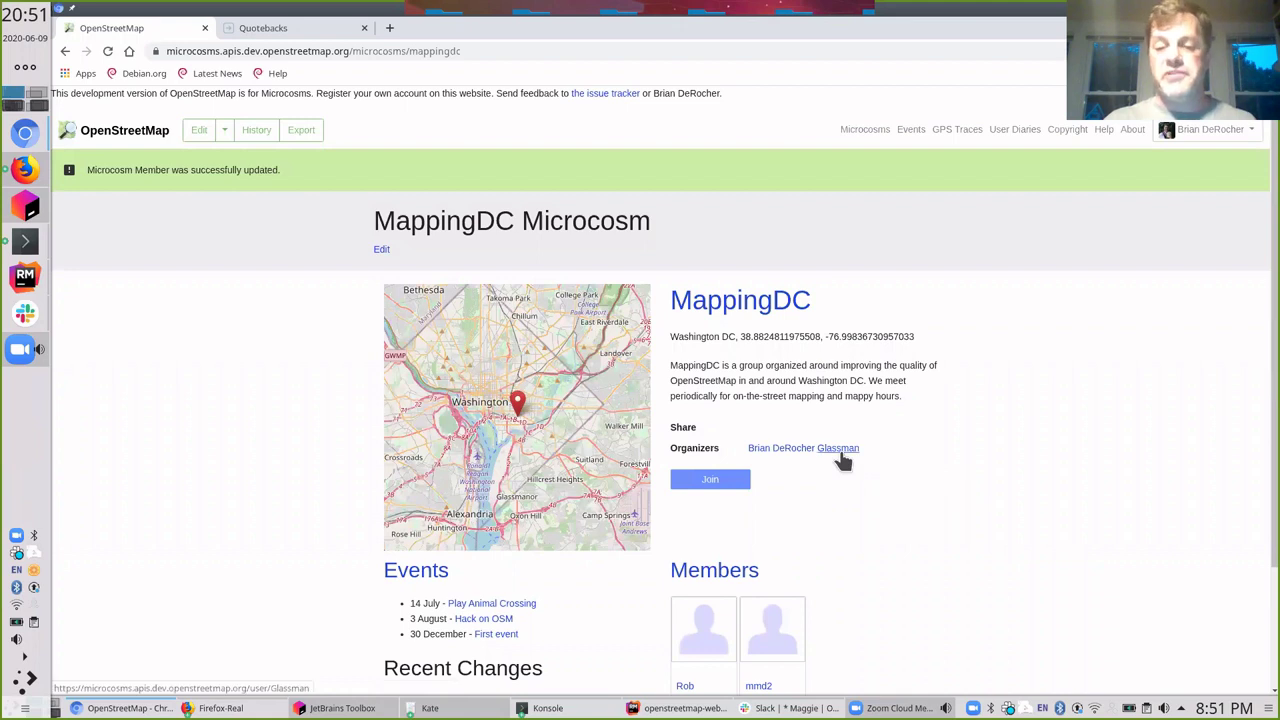
Scroll the MappingDC page and reopen its members list showing two organizers.
scroll(840, 457, "down", 1)
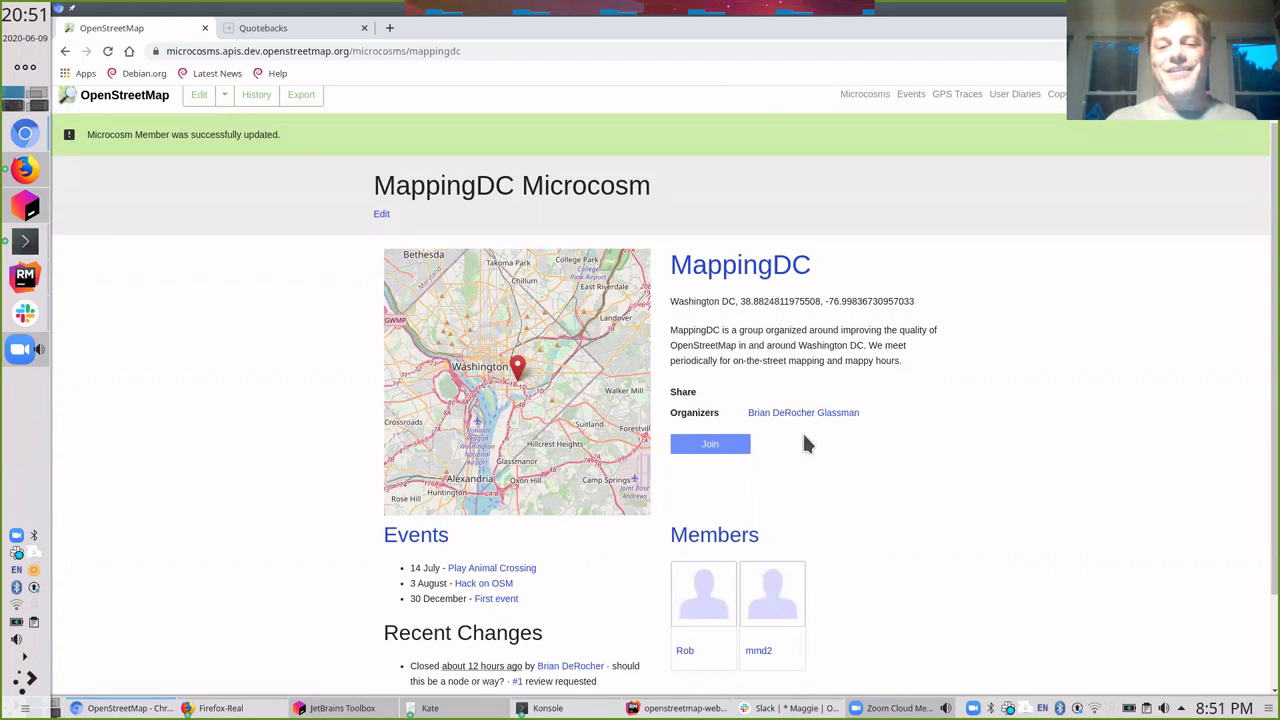
scroll(806, 444, "down", 1)
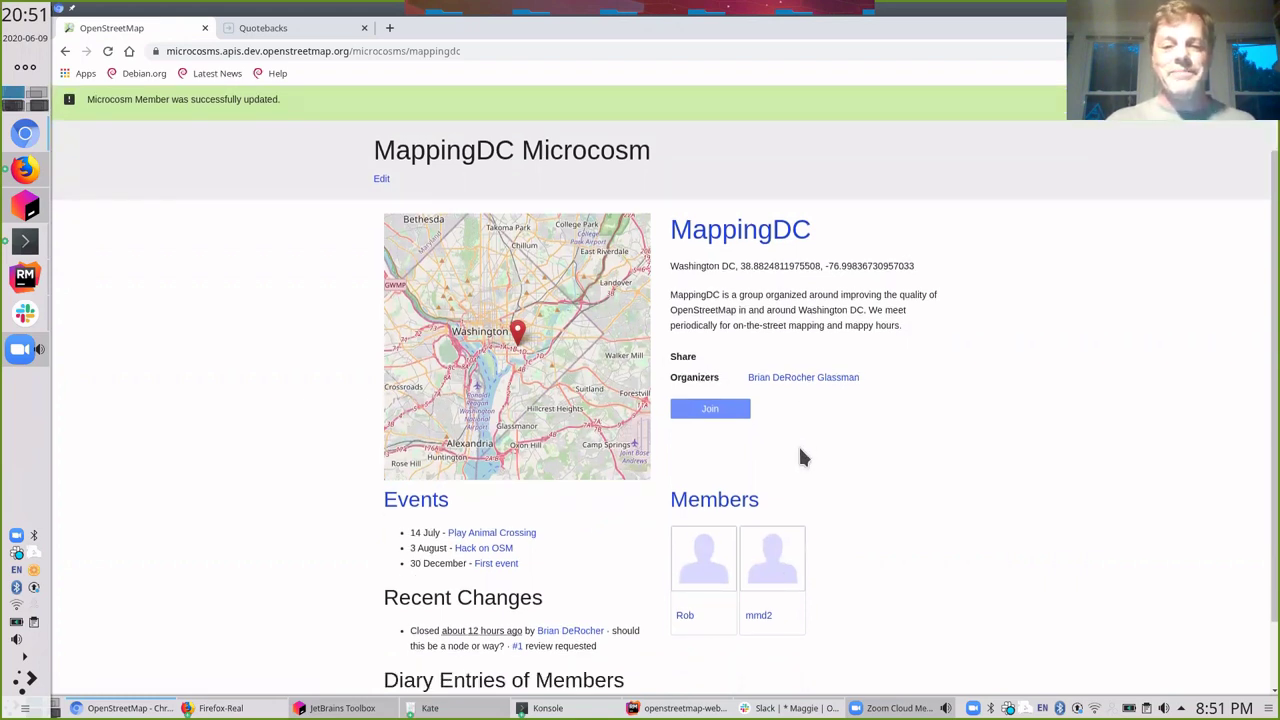
scroll(798, 452, "down", 2)
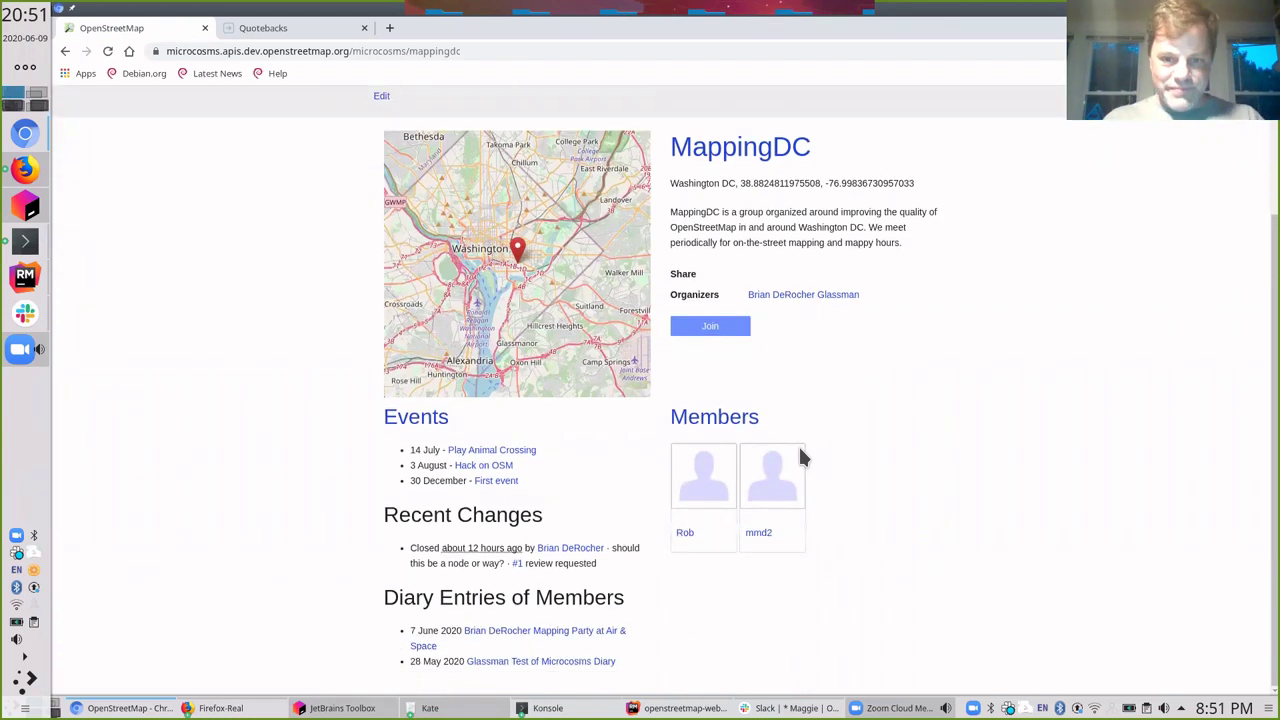
left_click(720, 418)
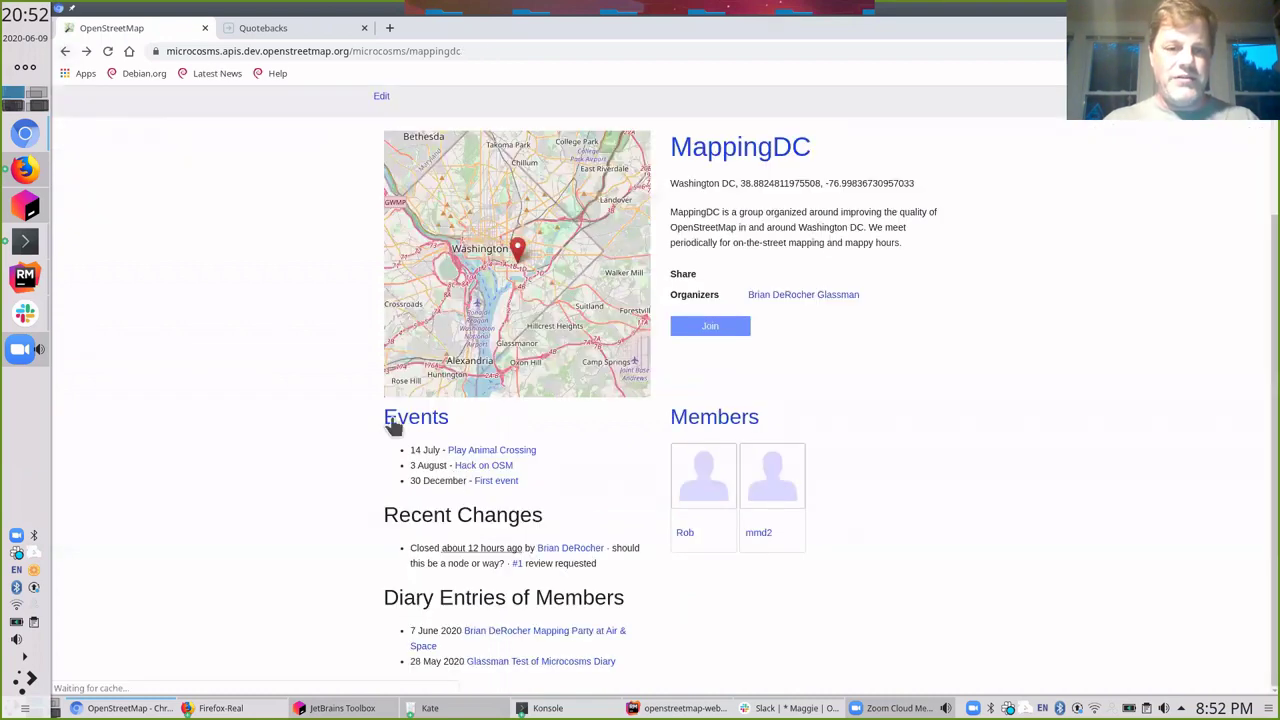
Open MappingDC's Play Animal Crossing event and switch your attendance to No, then back to Yes.
left_click(394, 423)
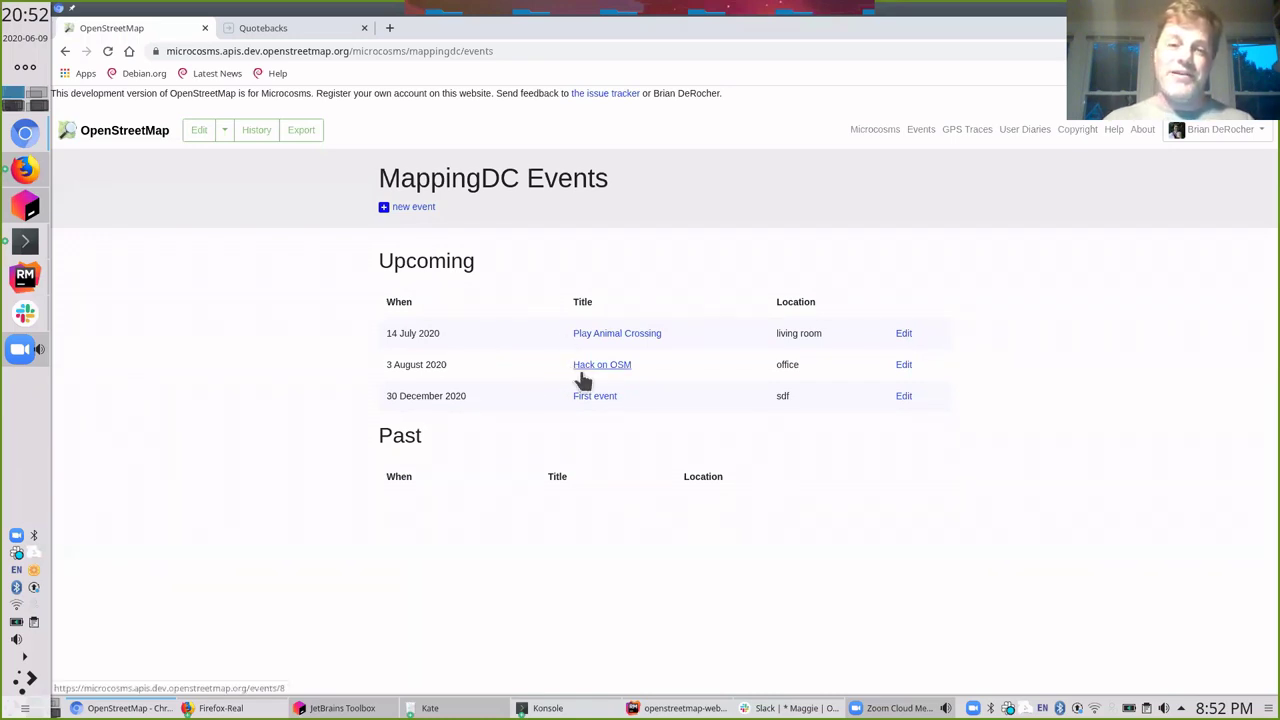
left_click(650, 334)
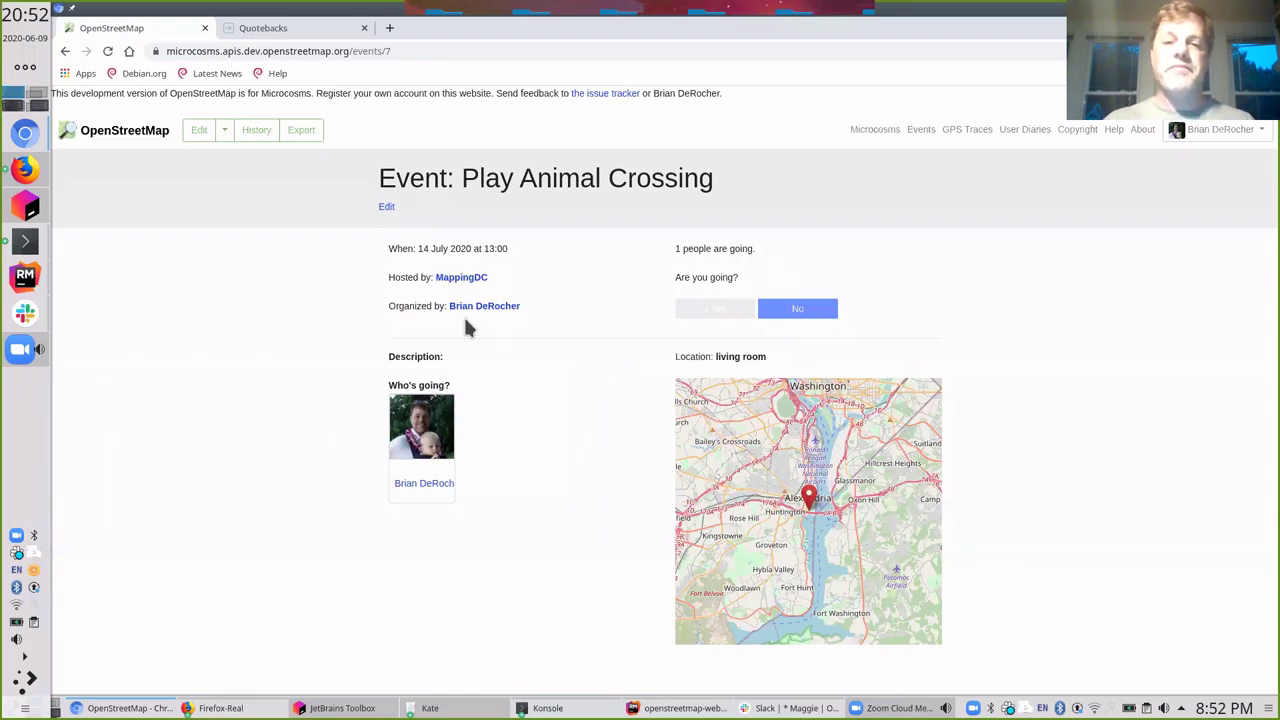
left_click(793, 312)
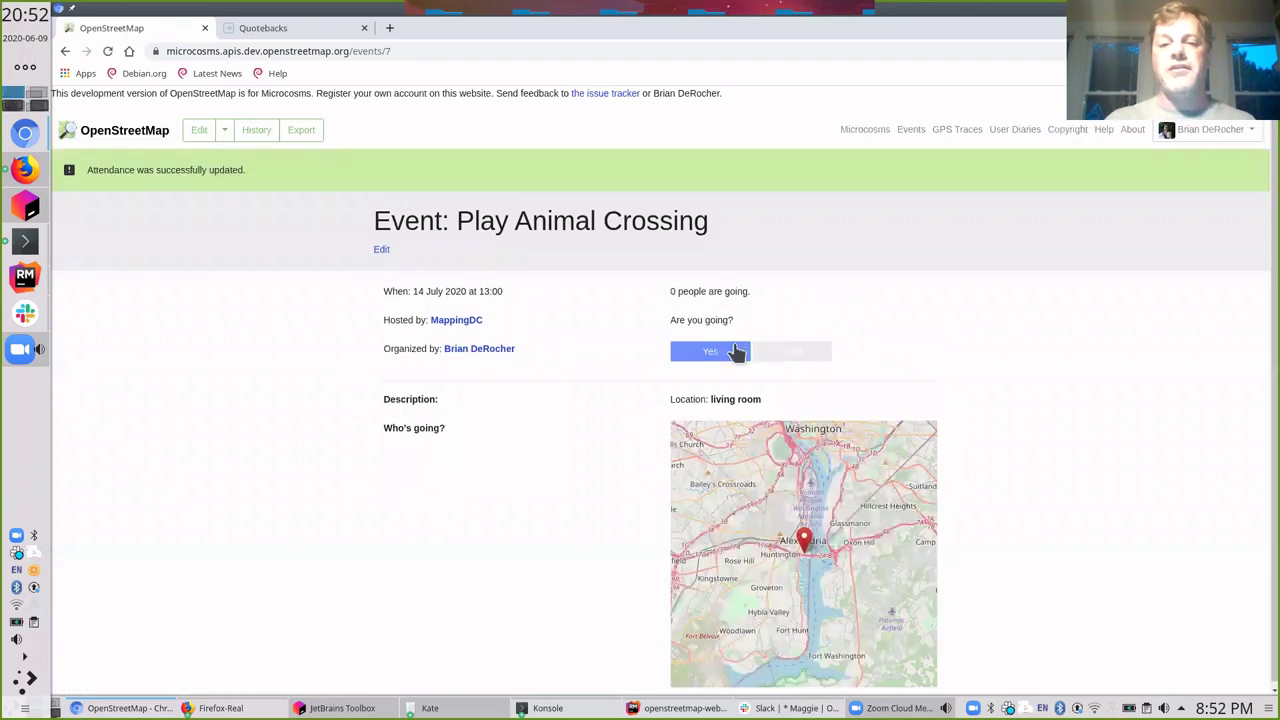
left_click(700, 352)
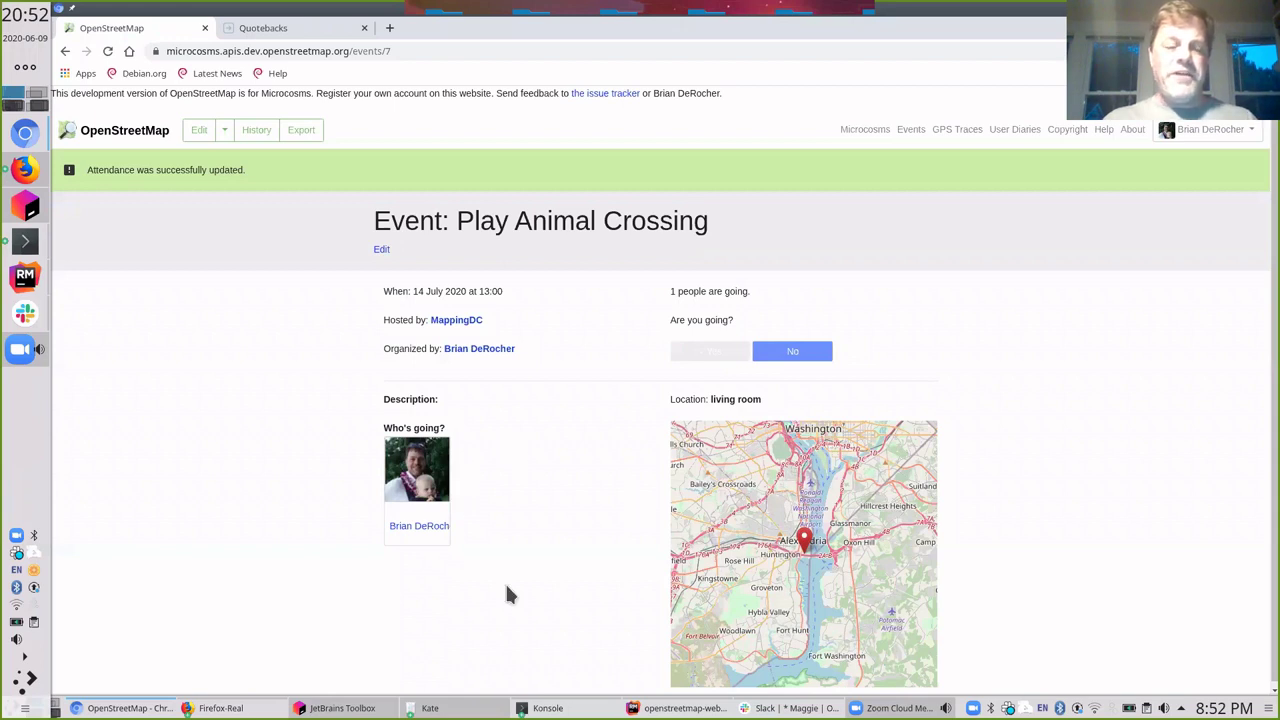
Review the event's living room location details, then return to the MappingDC microcosm page.
scroll(500, 590, "down", 1)
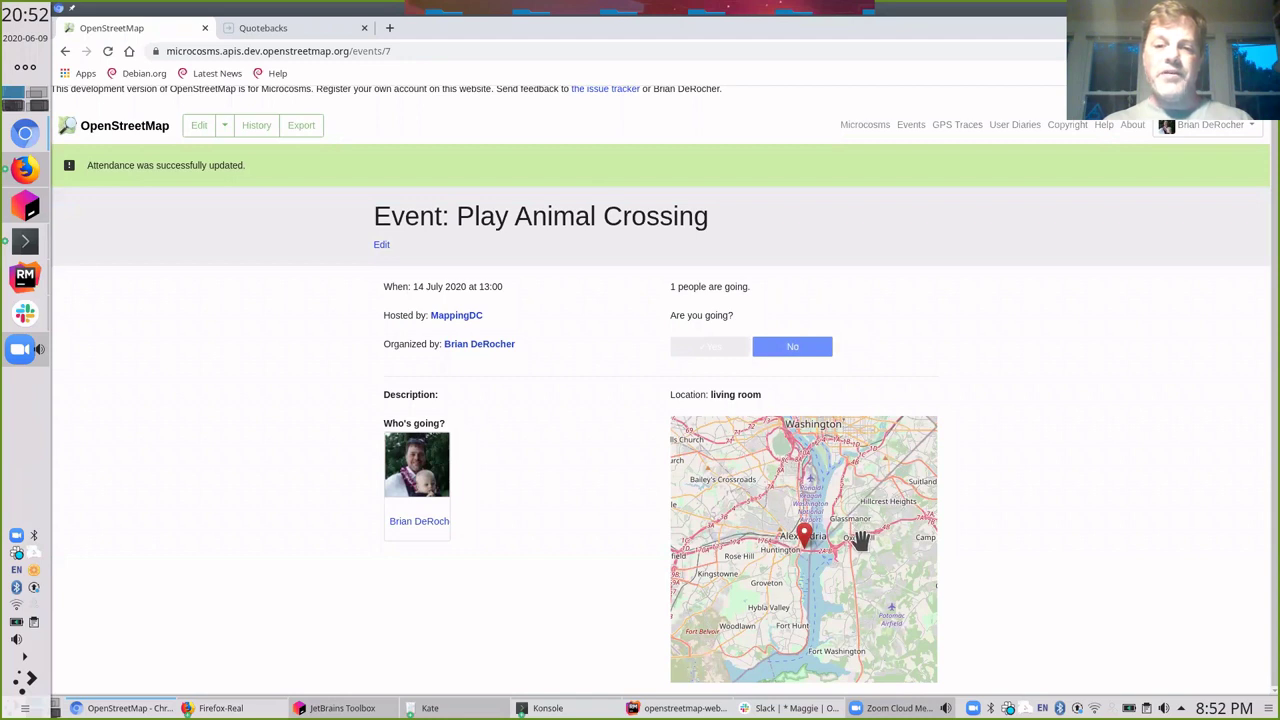
left_click_drag(693, 394, 733, 393)
left_click(740, 538)
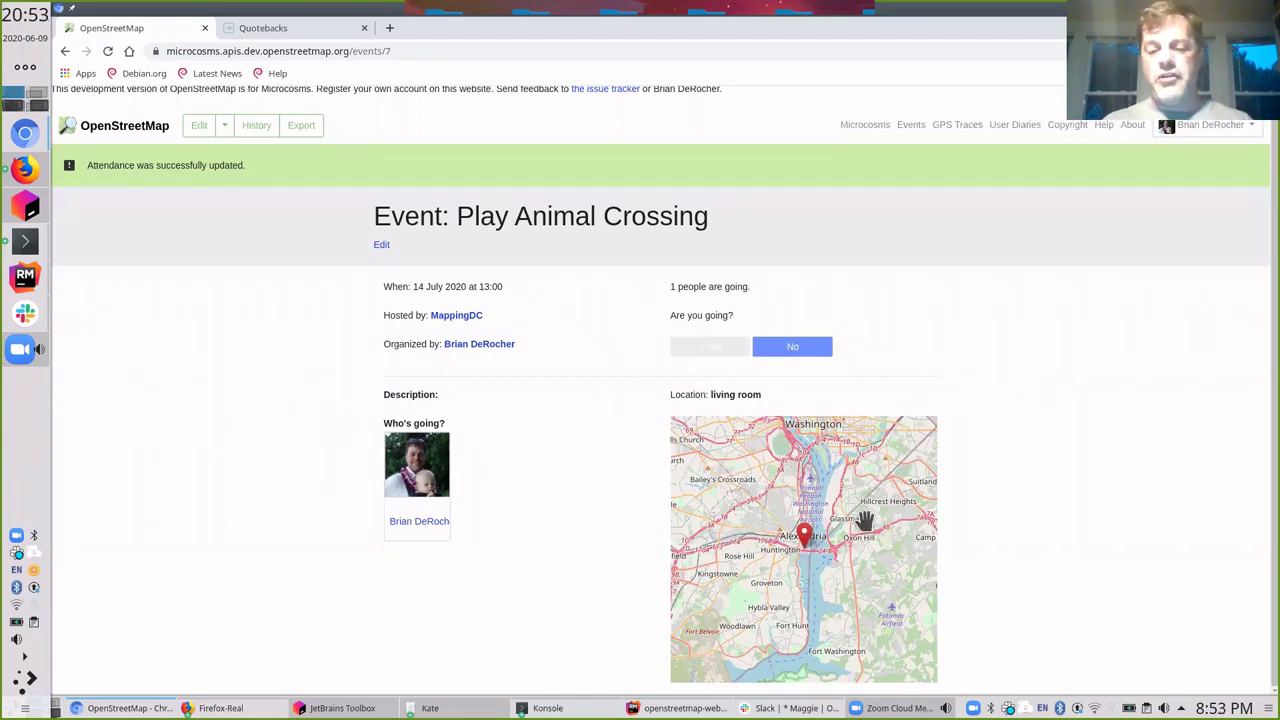
scroll(864, 521, "down", 1)
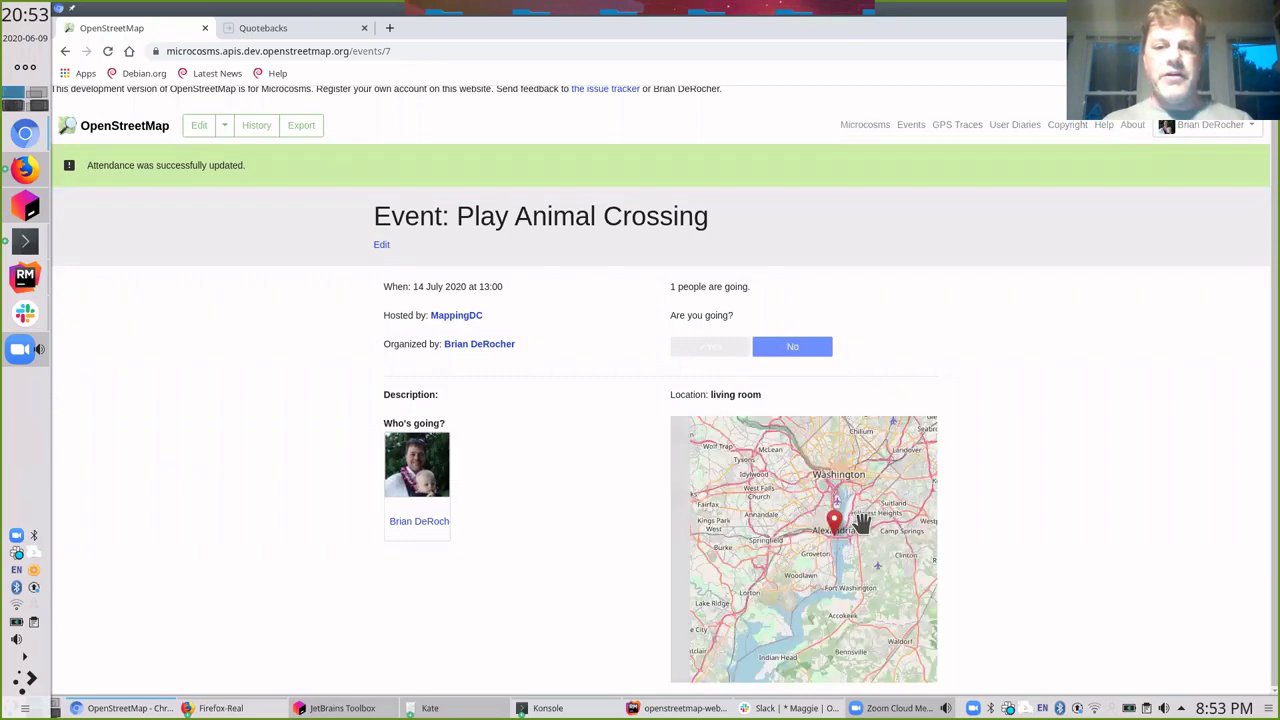
left_click(468, 317)
Find the review-requested changeset #1 under Recent Changes and open it in a new tab.
scroll(336, 510, "down", 1)
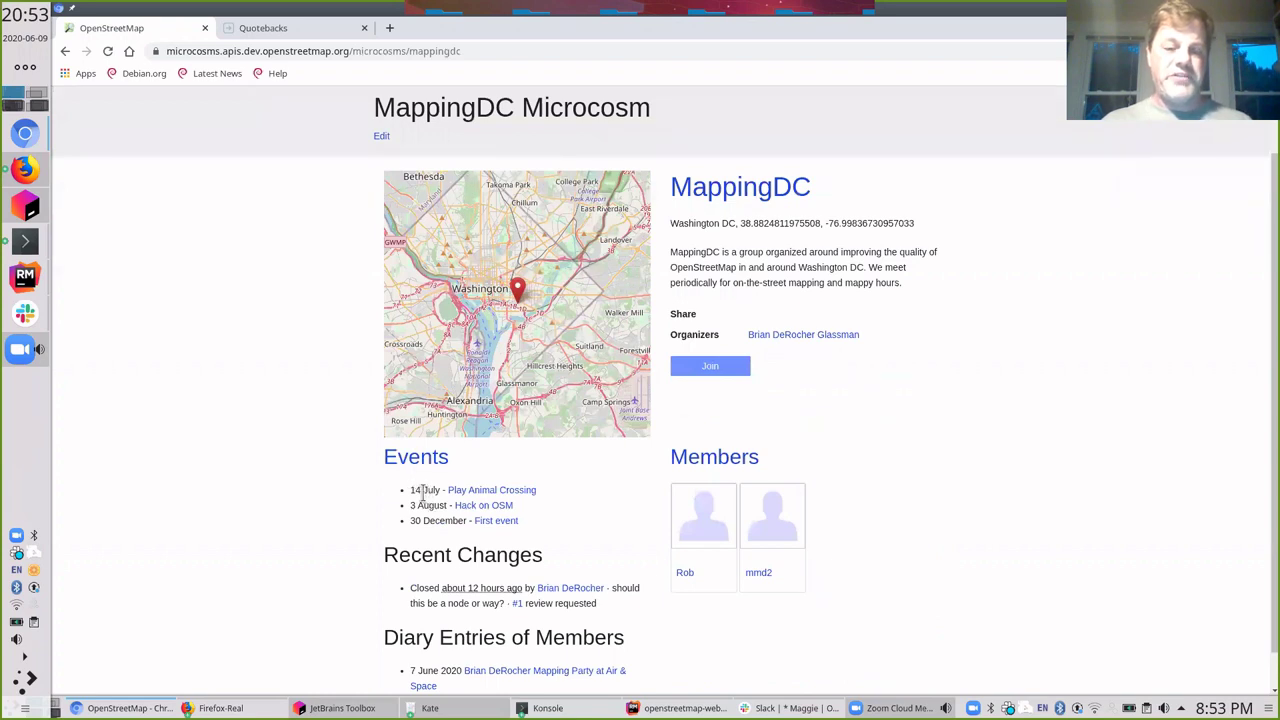
scroll(425, 518, "down", 1)
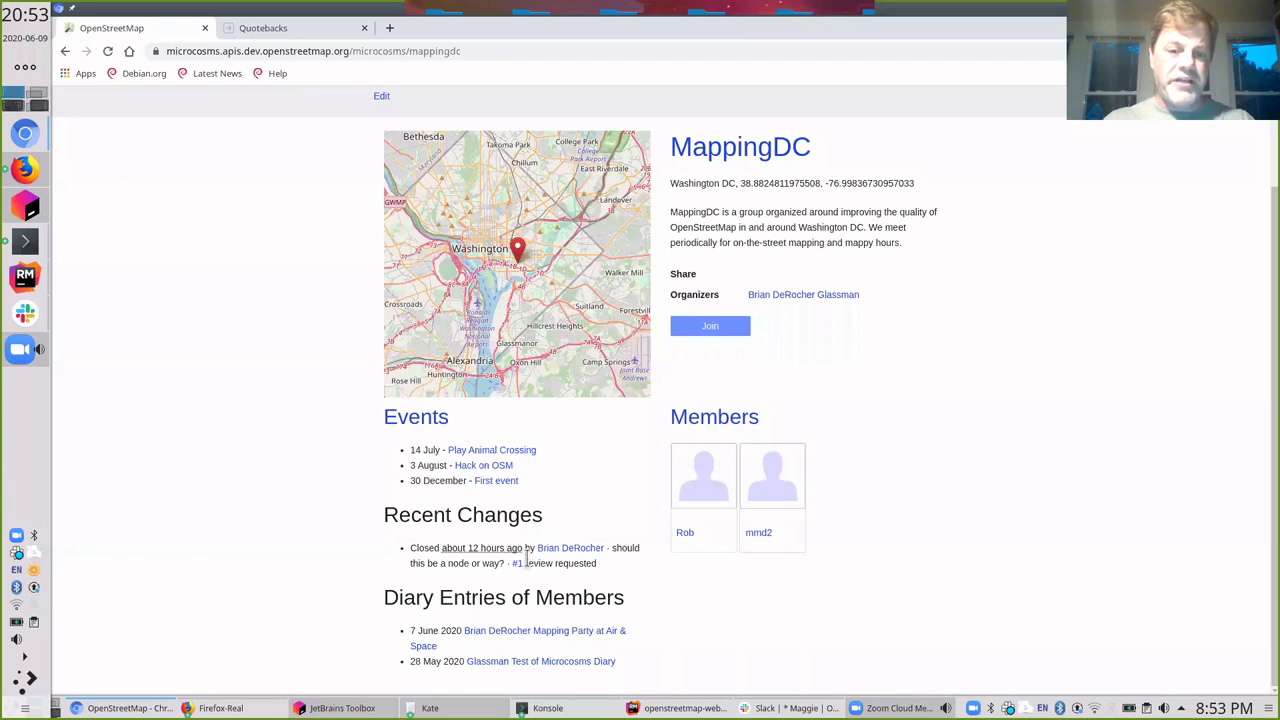
left_click_drag(525, 563, 597, 564)
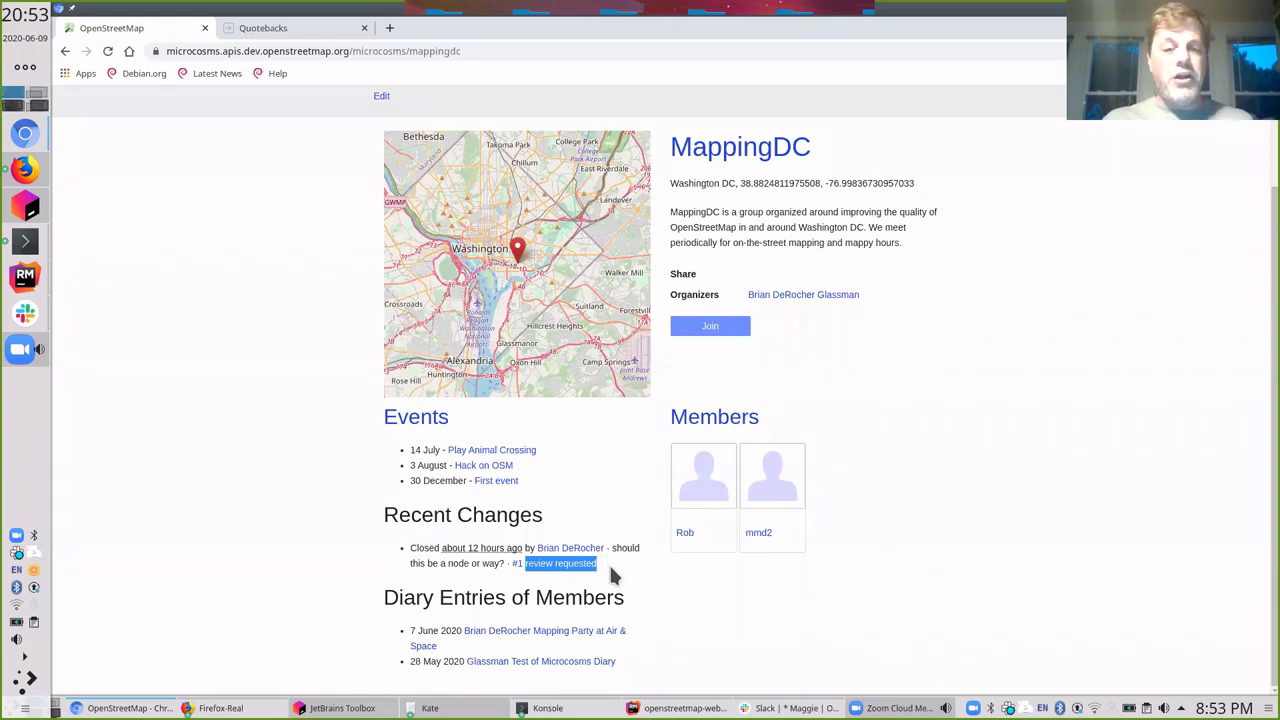
left_click(609, 564)
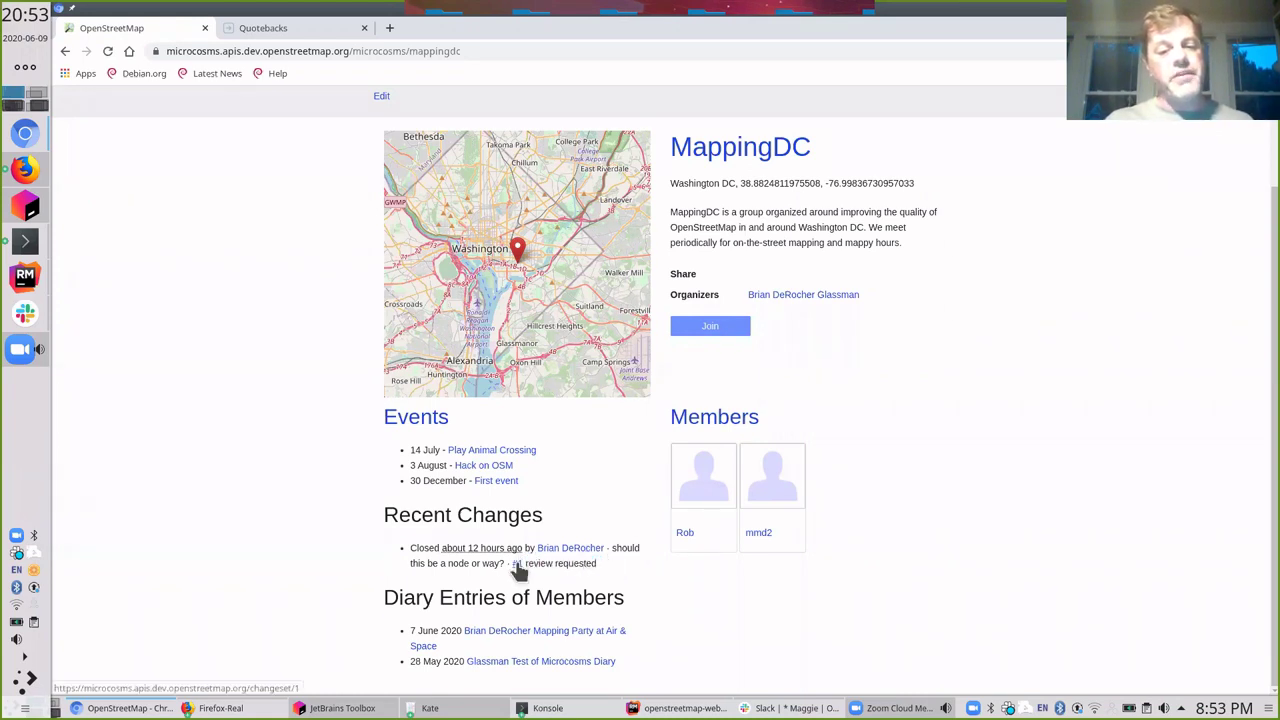
right_click(519, 568)
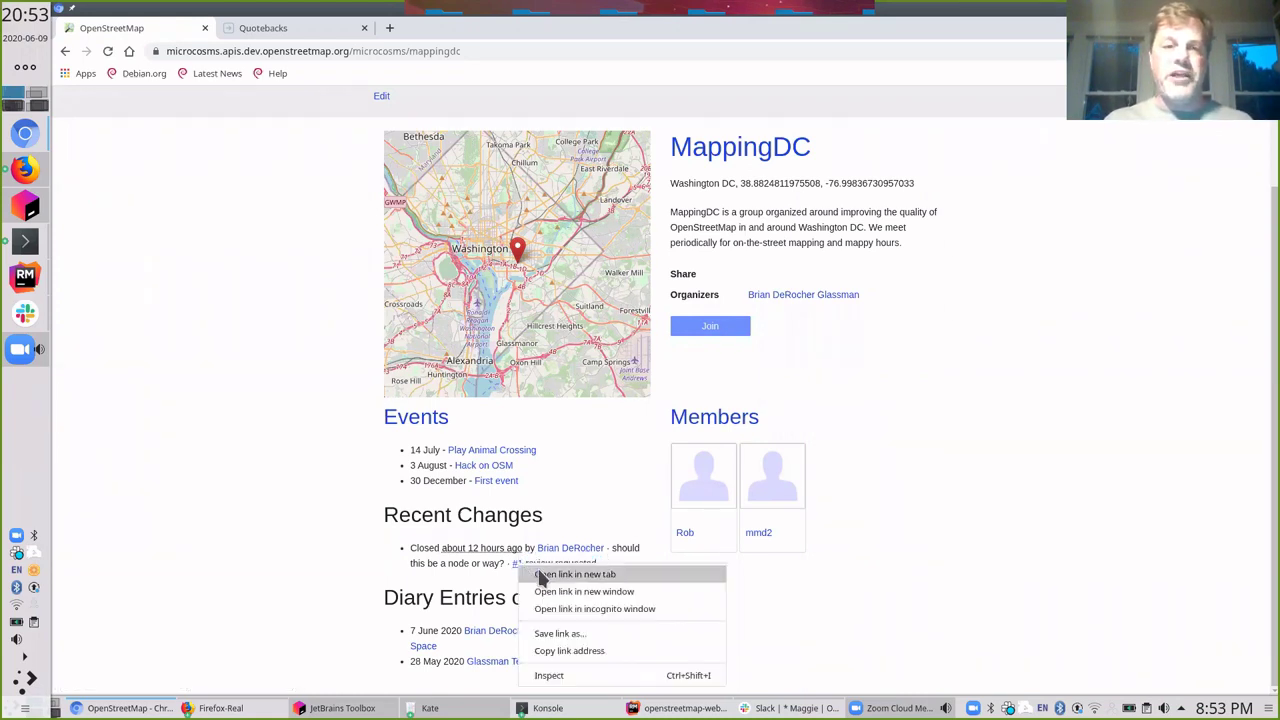
left_click(580, 574)
In the Changeset: 1 tab, read the 'should this be a node or way?' comment and click into Discussion.
left_click(300, 28)
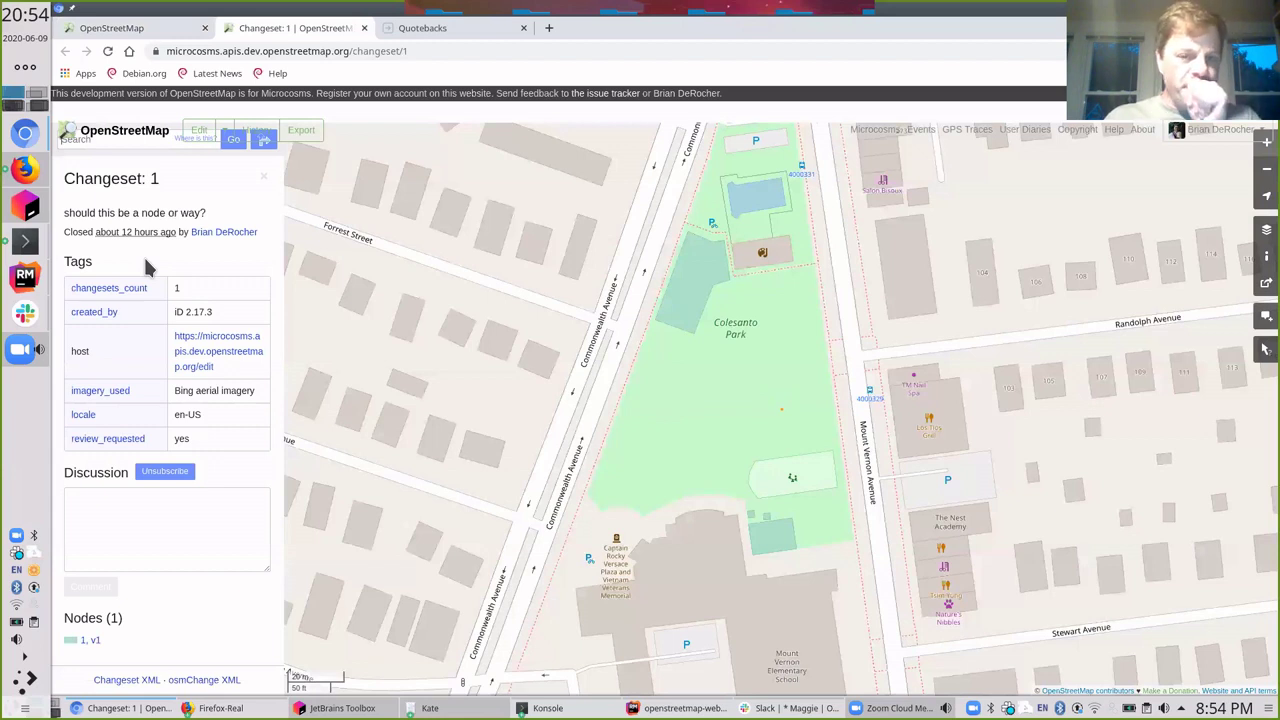
left_click_drag(88, 215, 206, 214)
left_click(197, 540)
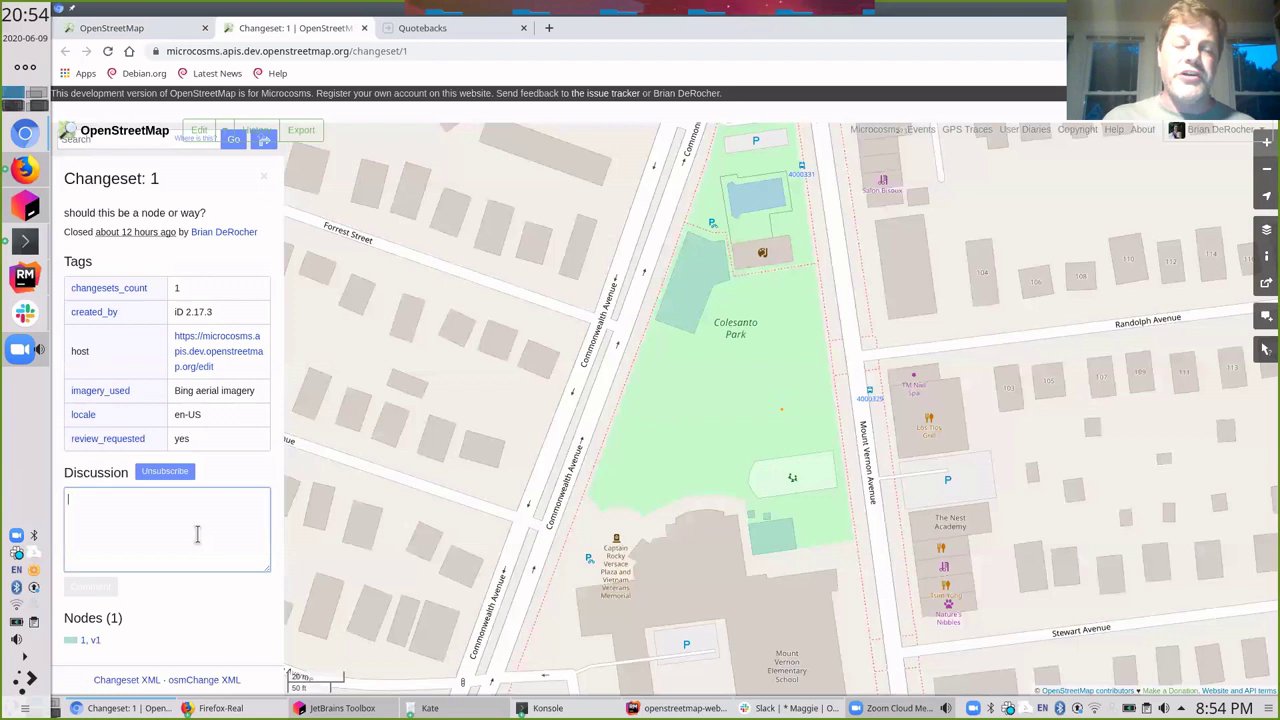
Close the Changeset: 1 tab and look over MappingDC's Recent Changes heading.
left_click(364, 28)
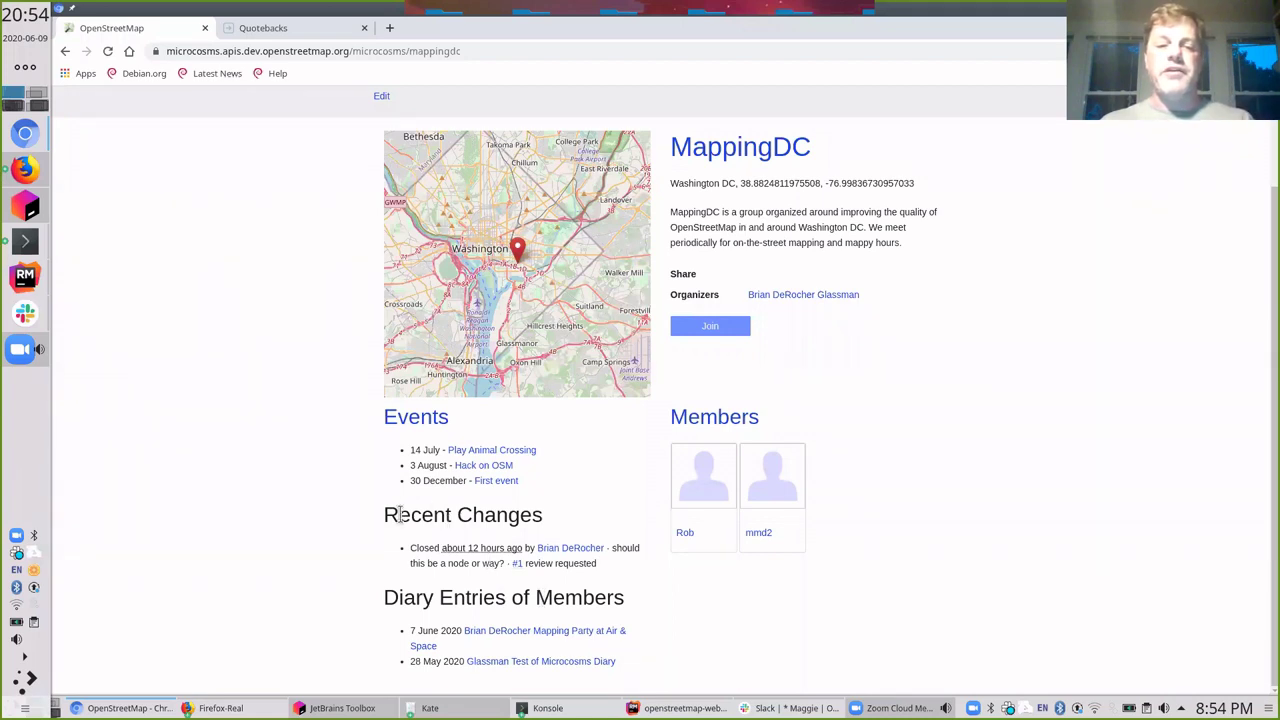
left_click_drag(398, 512, 498, 512)
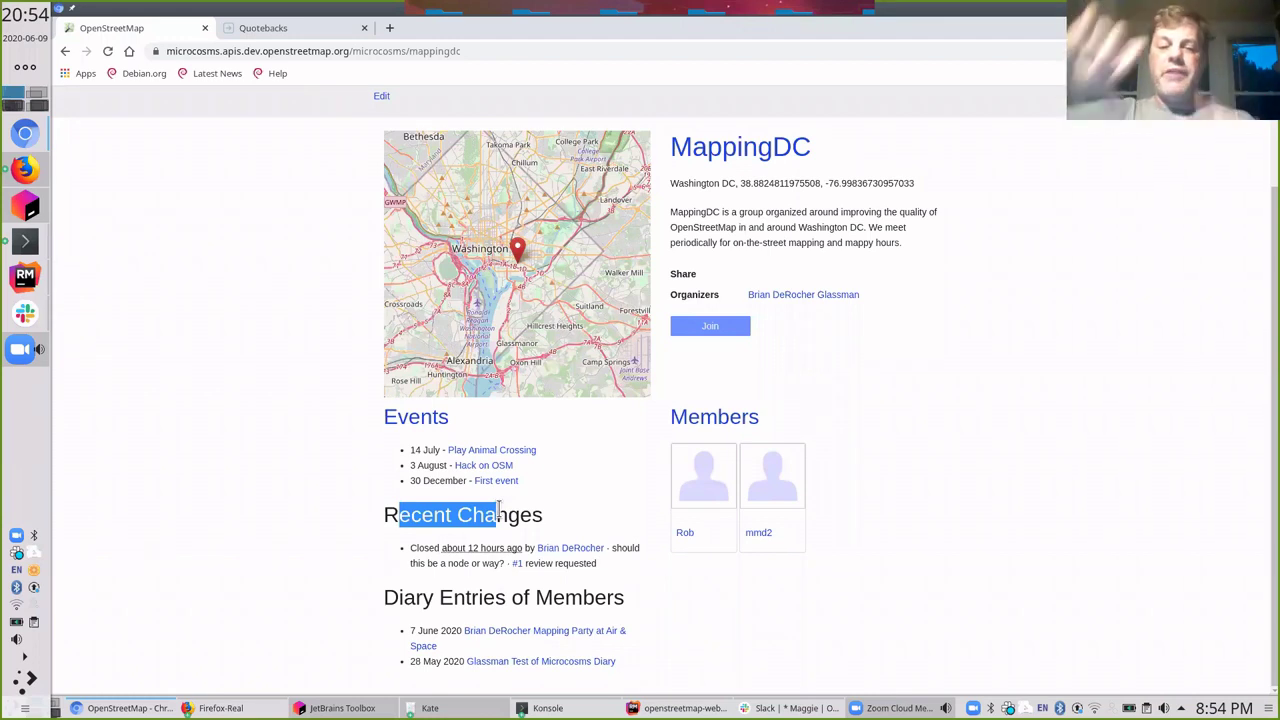
left_click(523, 590)
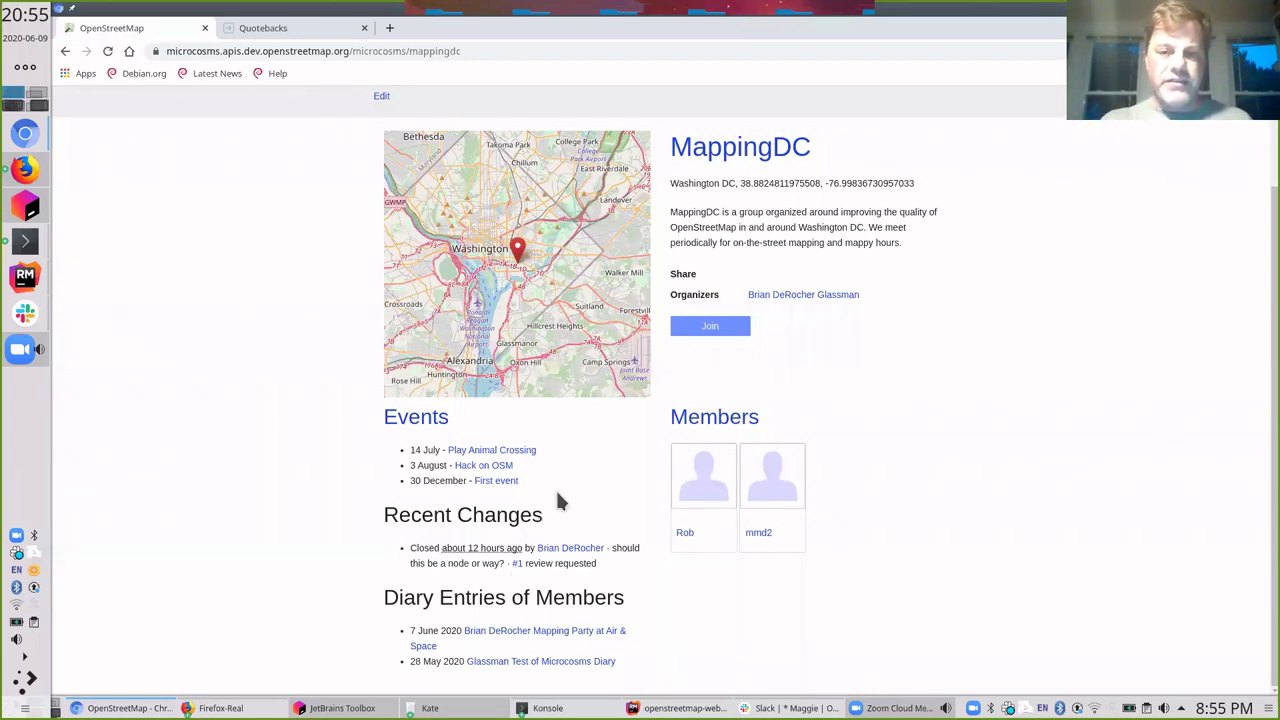
Join MappingDC and check the members list now shows a third member beside Rob and mmd2.
left_click(694, 331)
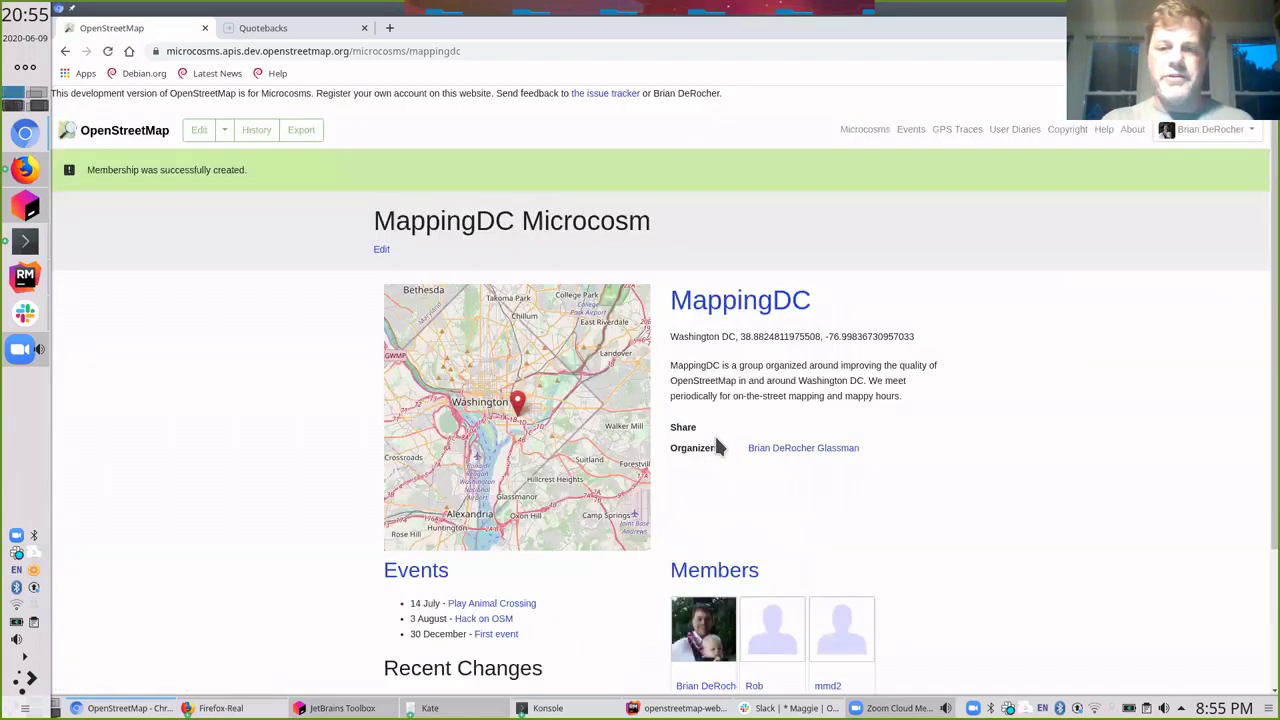
scroll(712, 590, "down", 1)
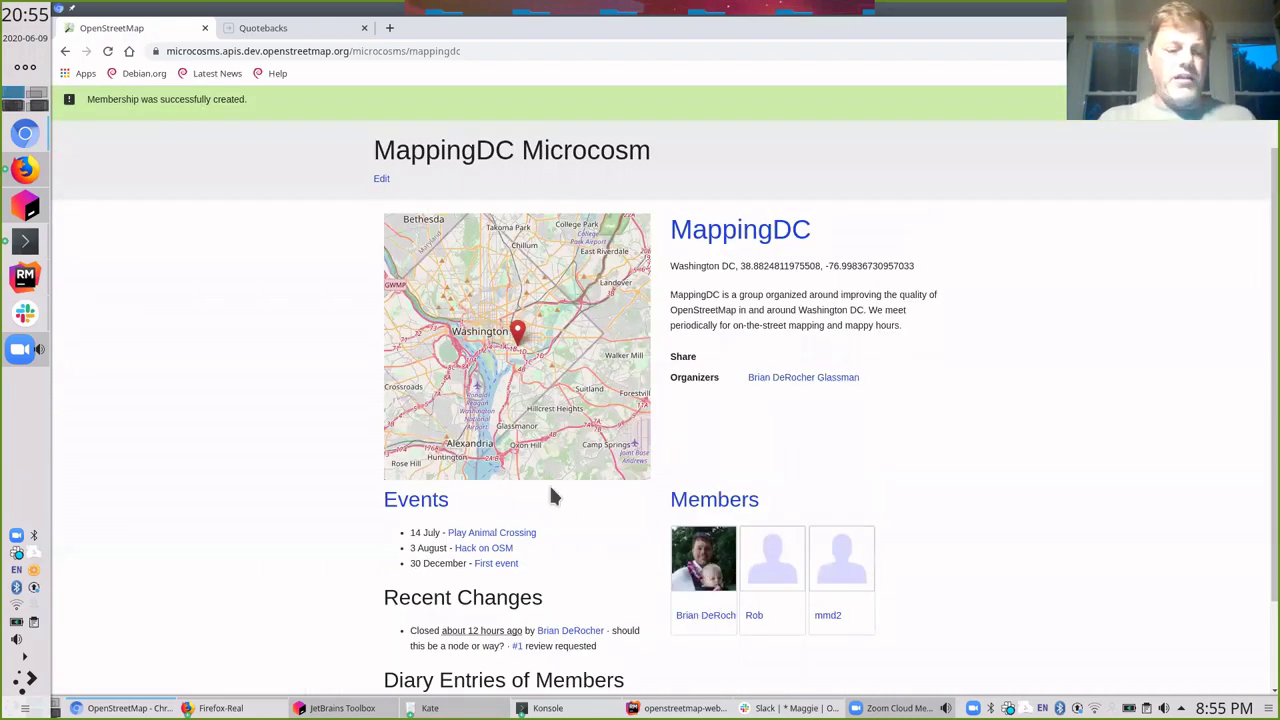
Check mappy_hour.md items 'See an upcoming event', 'Events have organizers' and 'Links of users' against MappingDC.
key("alt+Tab")
left_click_drag(430, 358, 502, 358)
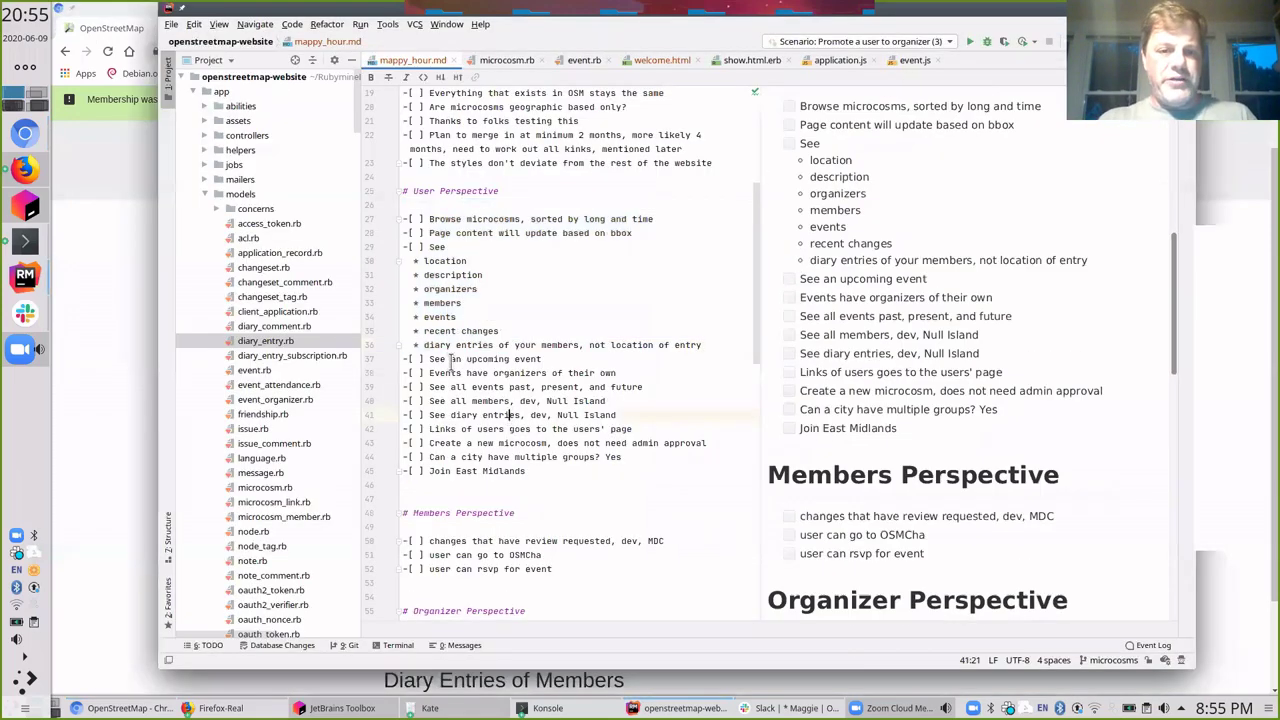
left_click(488, 372)
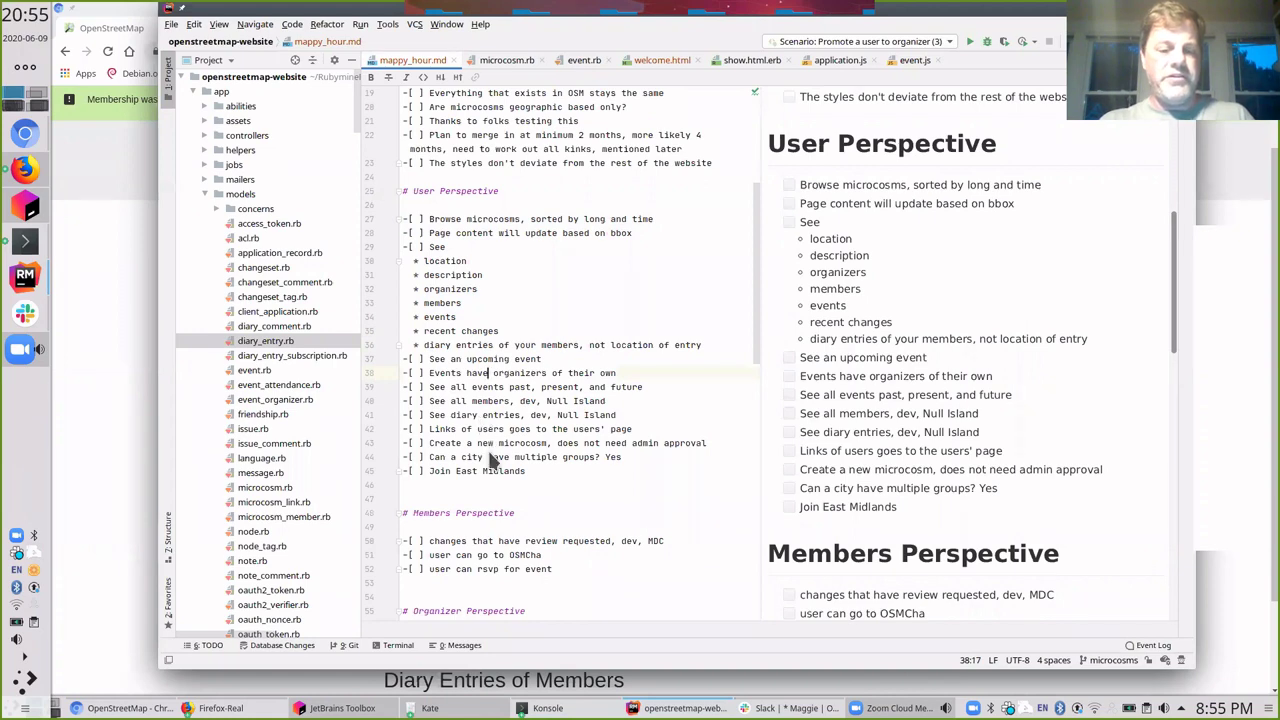
key("alt+Tab")
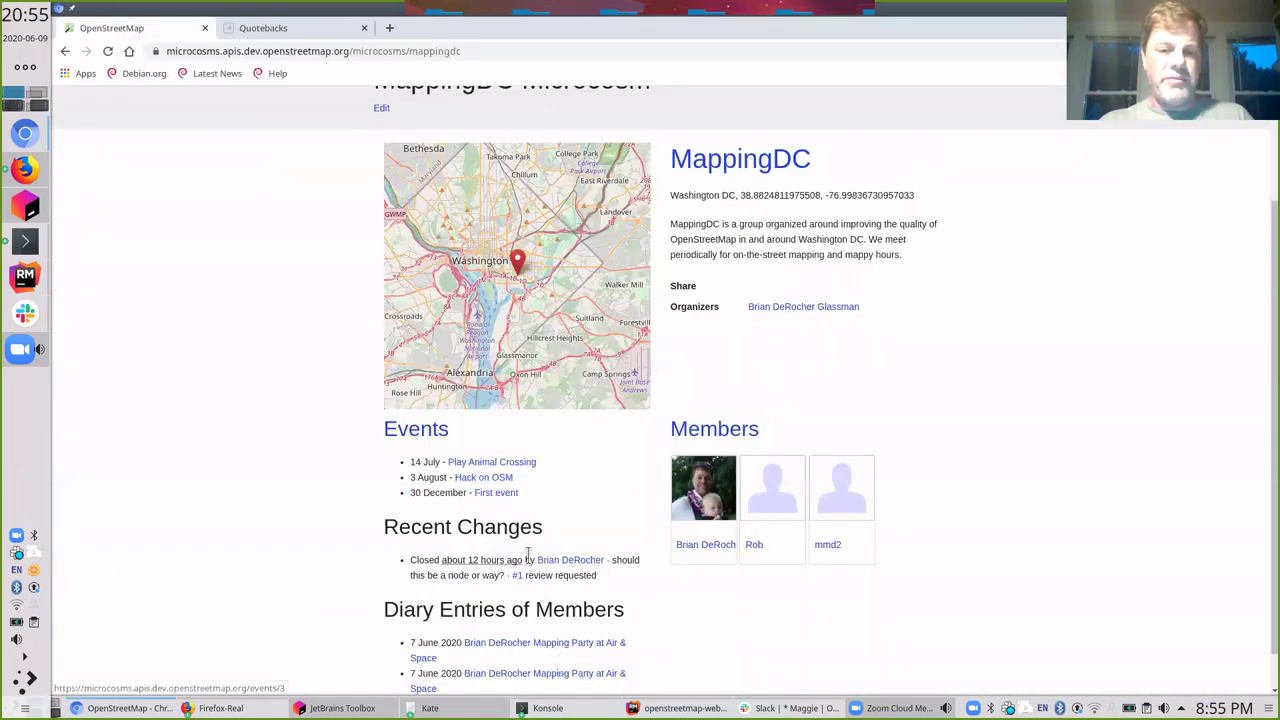
key("alt+Tab")
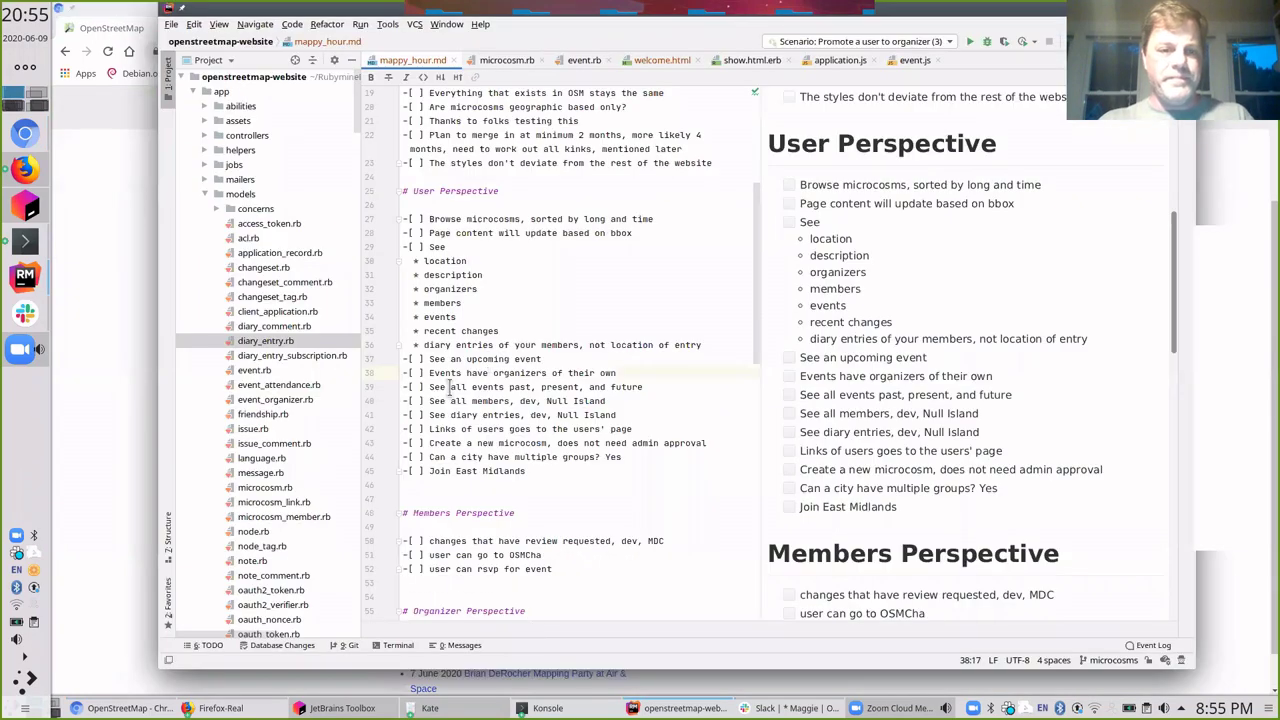
left_click(464, 428)
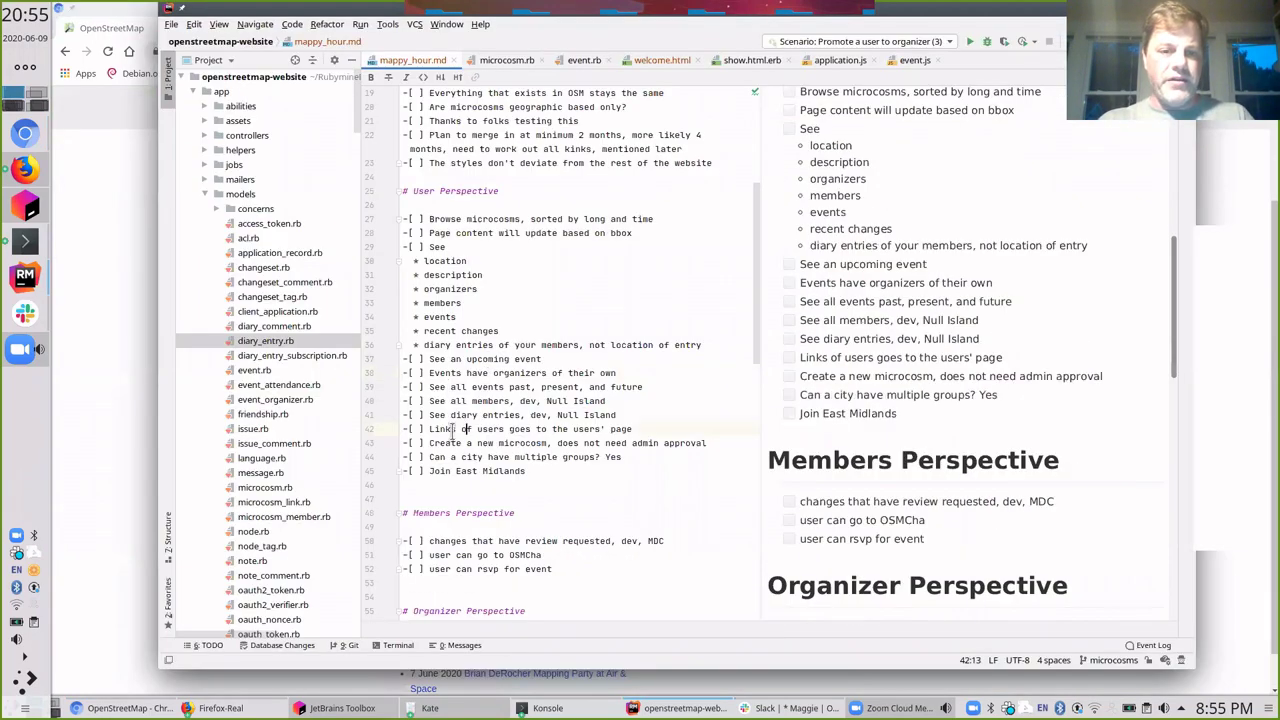
key("alt+Tab")
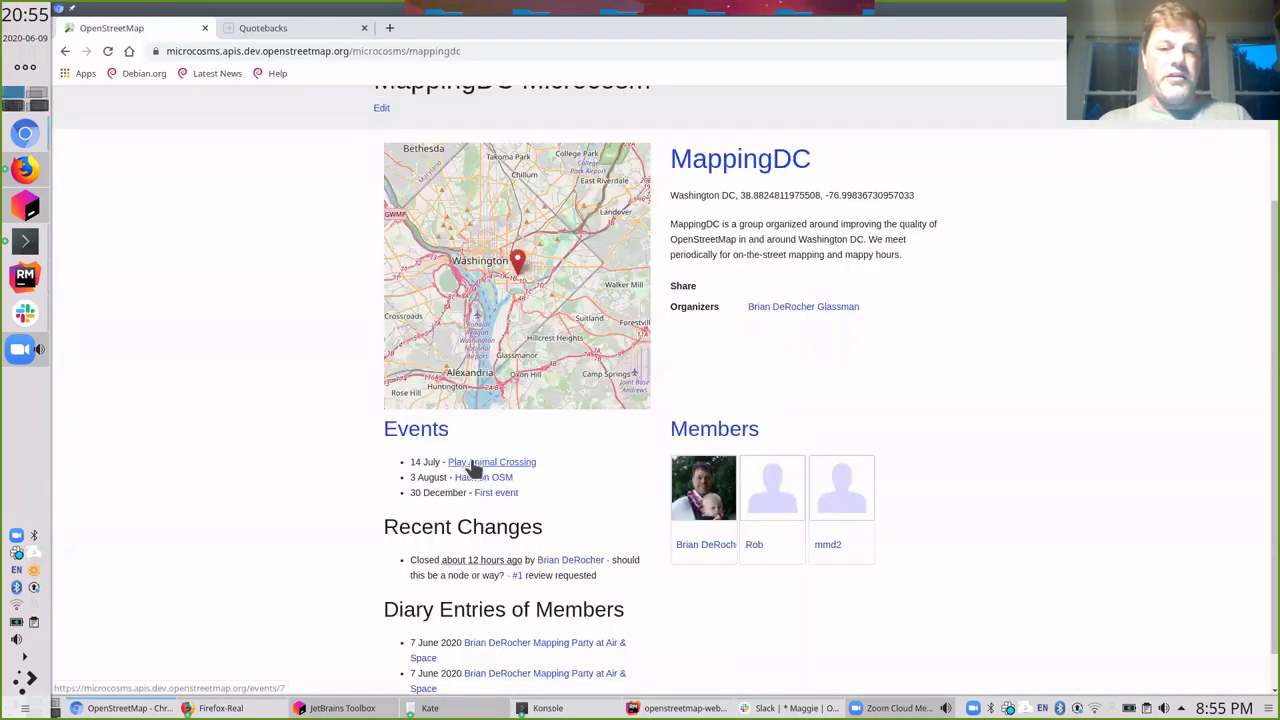
Start a new MappingDC event titled 'Mappy HOur'.
left_click(418, 430)
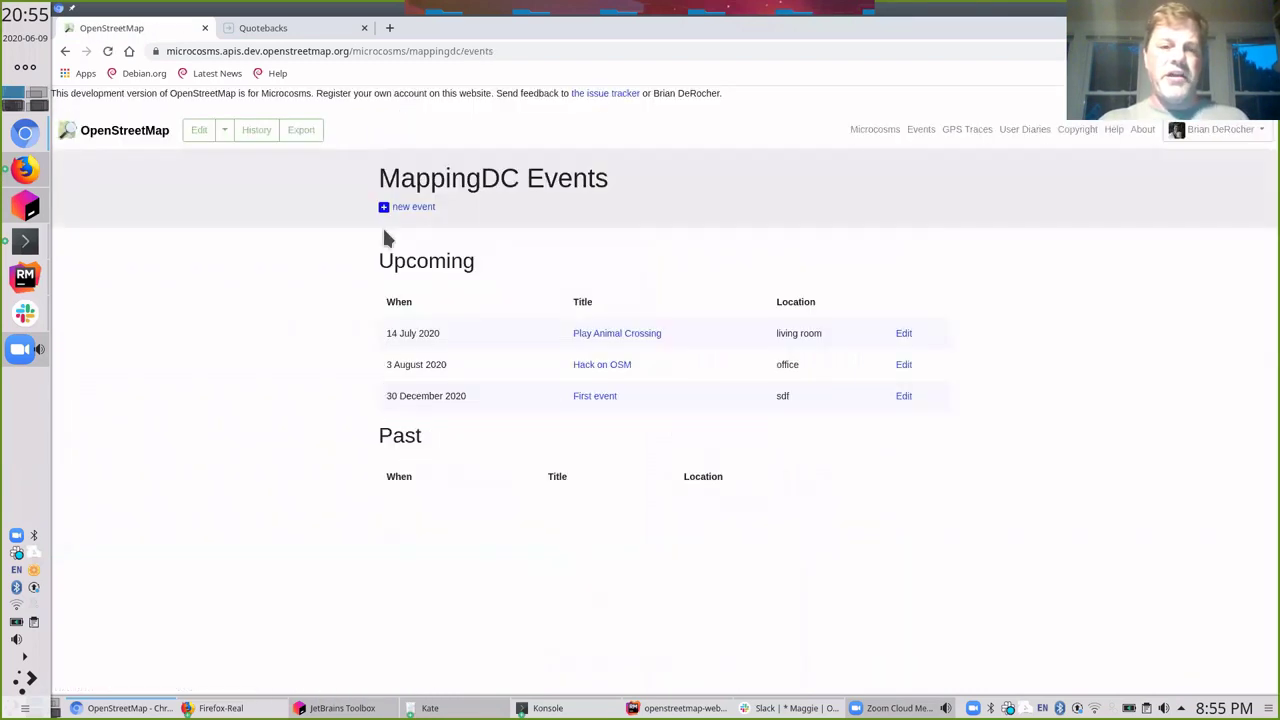
left_click(401, 210)
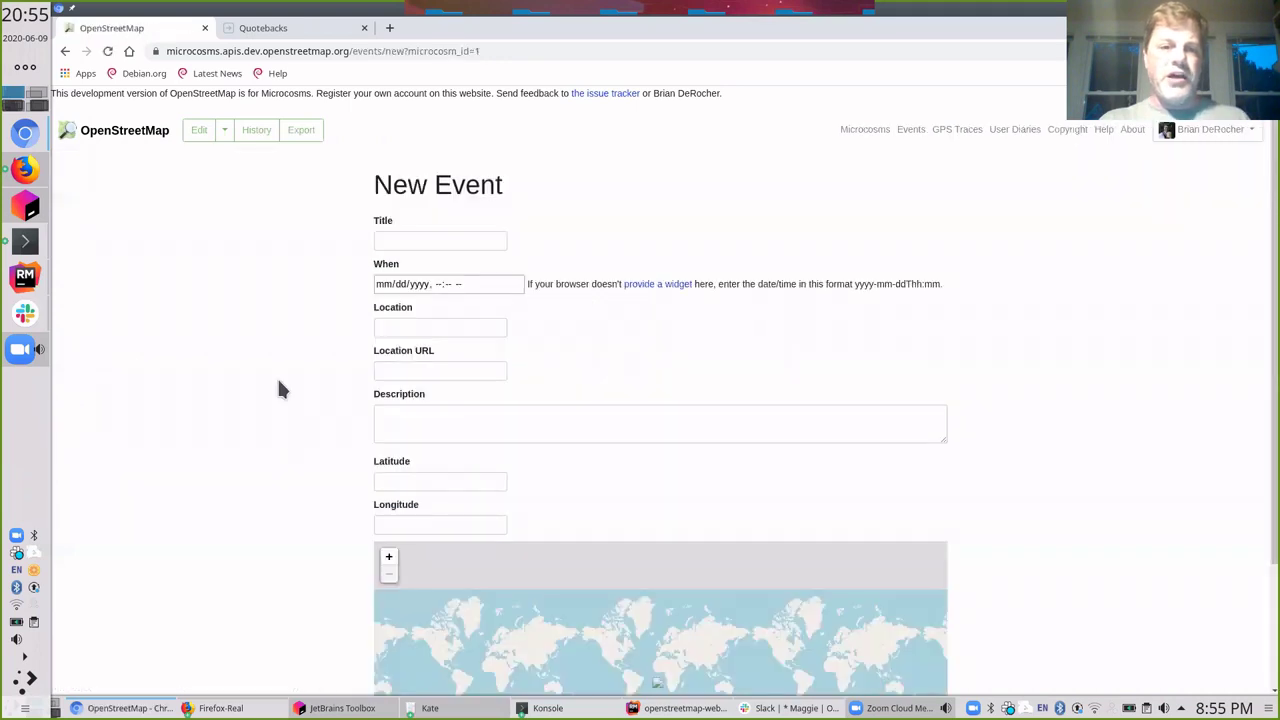
left_click(403, 241)
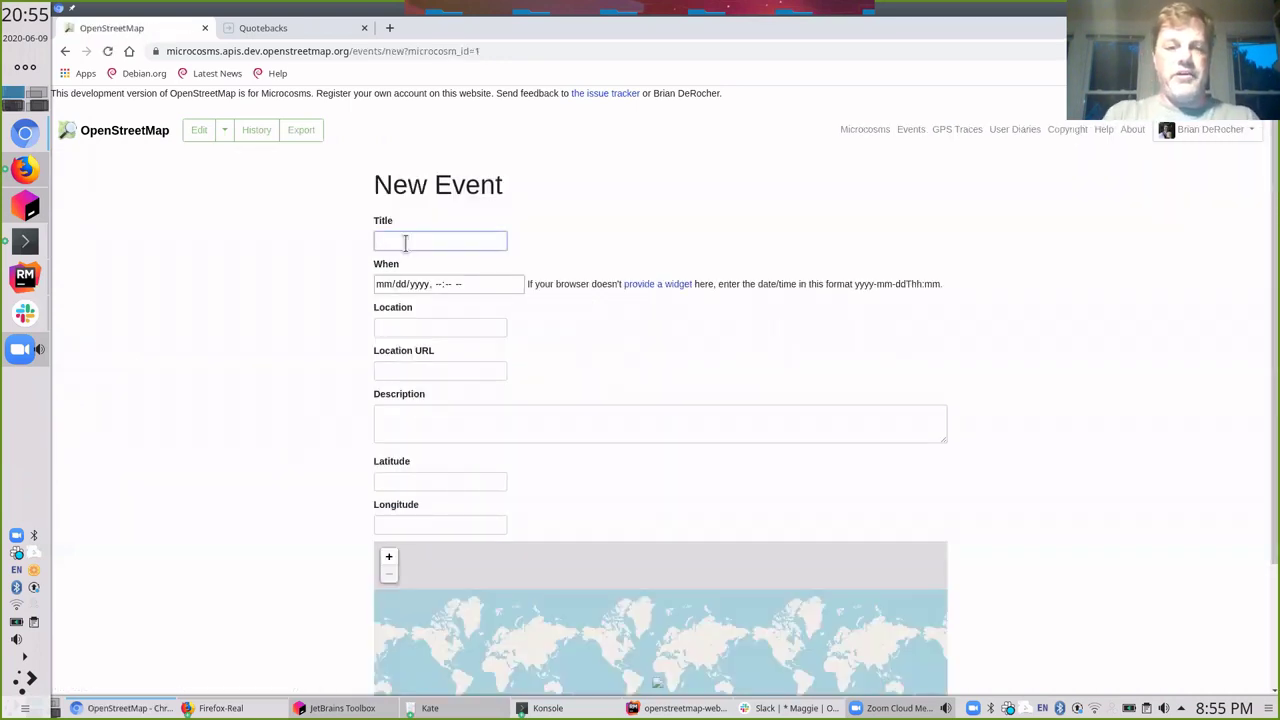
type("Mappy HOur")
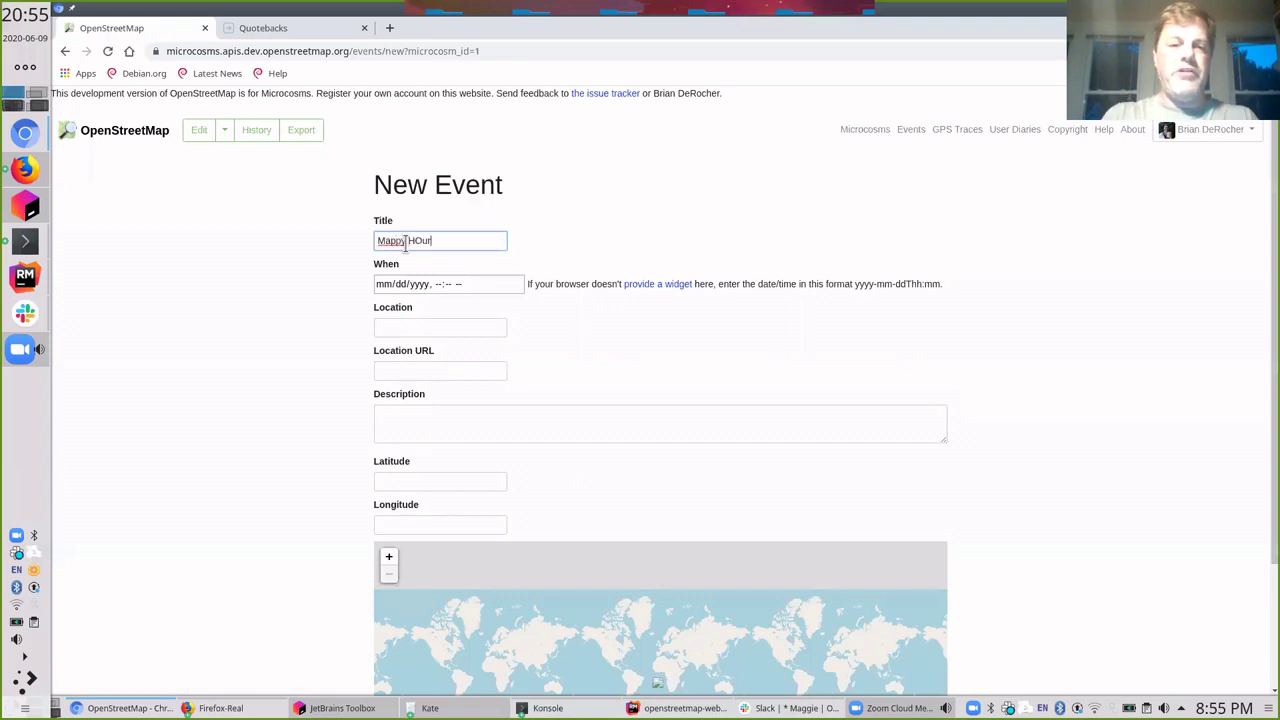
key("Tab")
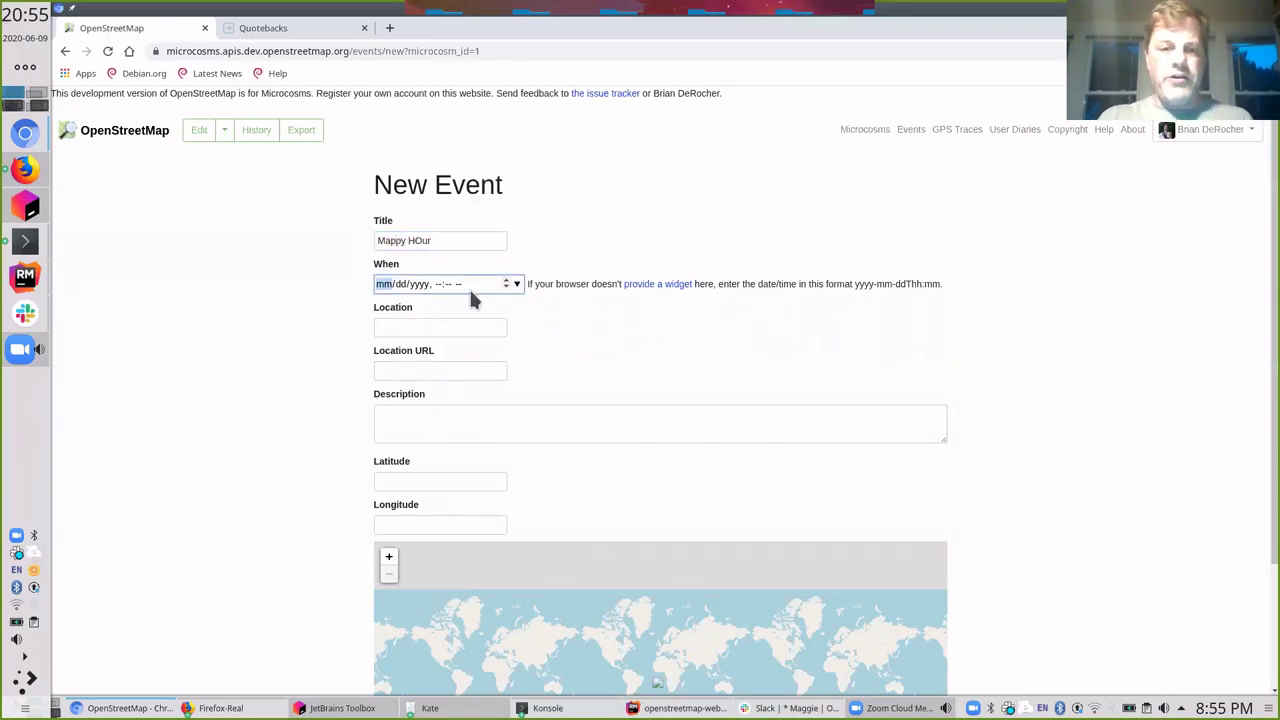
Choose June 10 as the event date in the date picker.
left_click(516, 285)
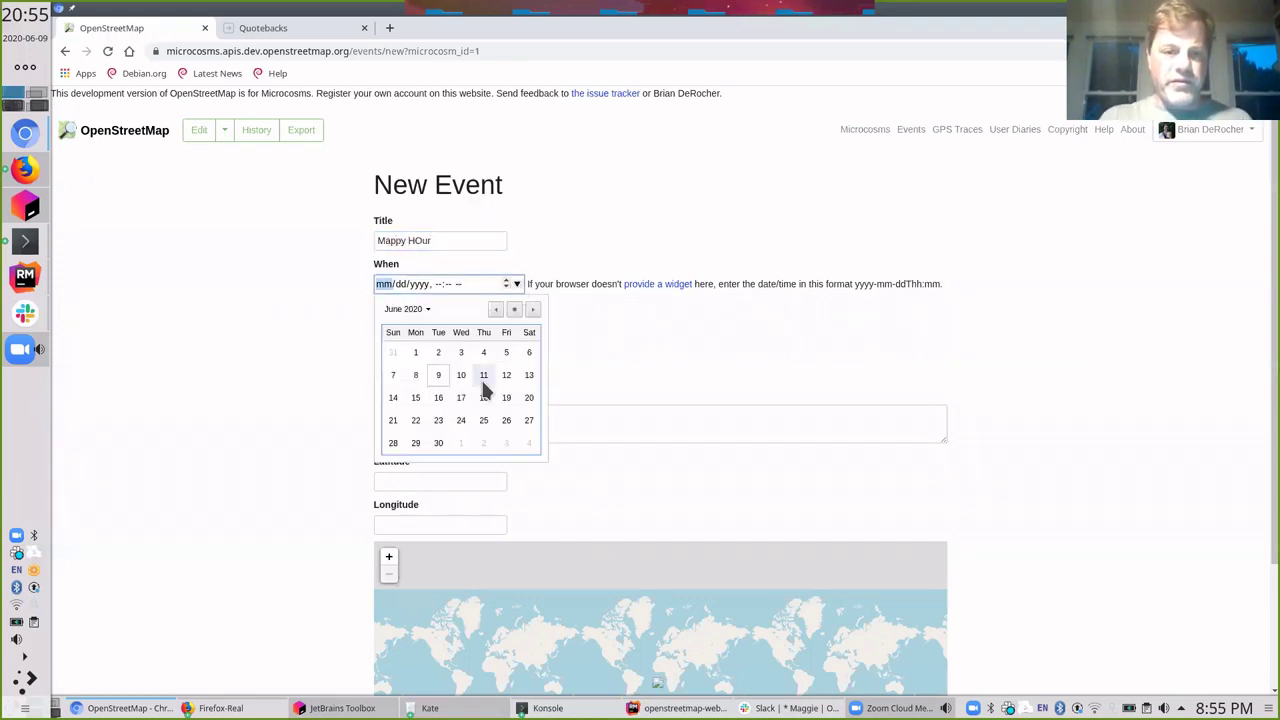
left_click(444, 375)
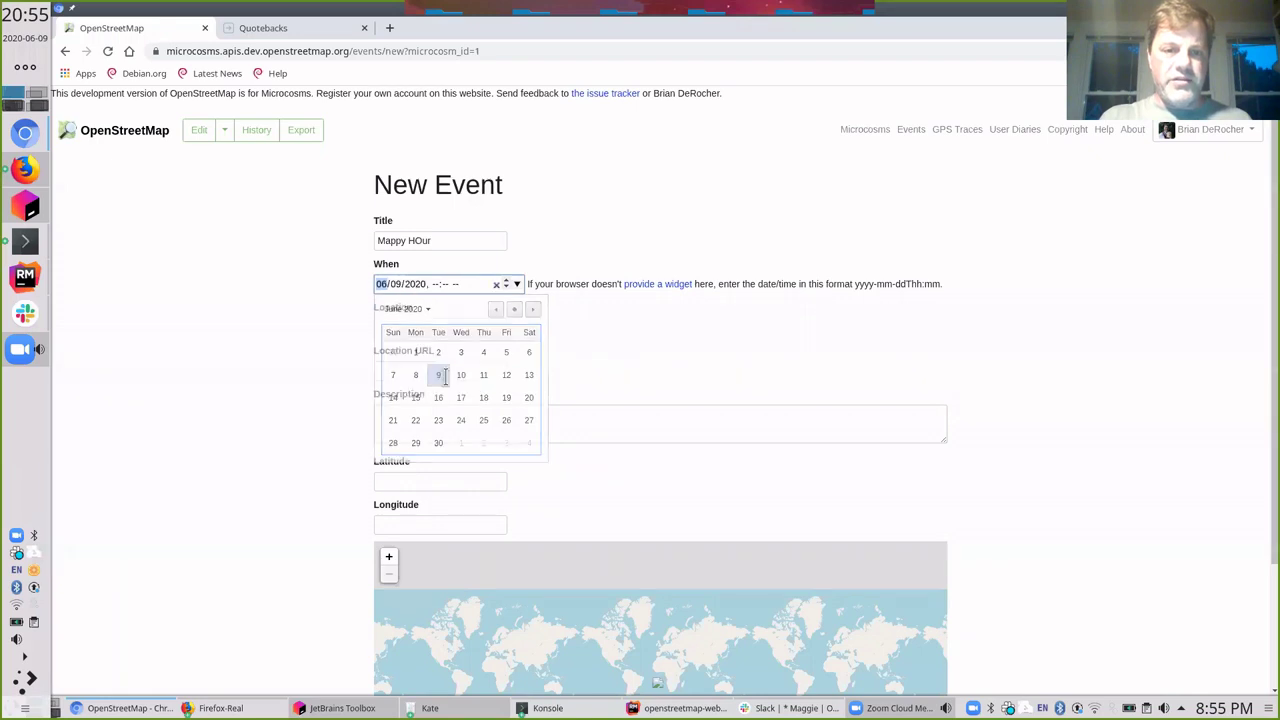
left_click(443, 284)
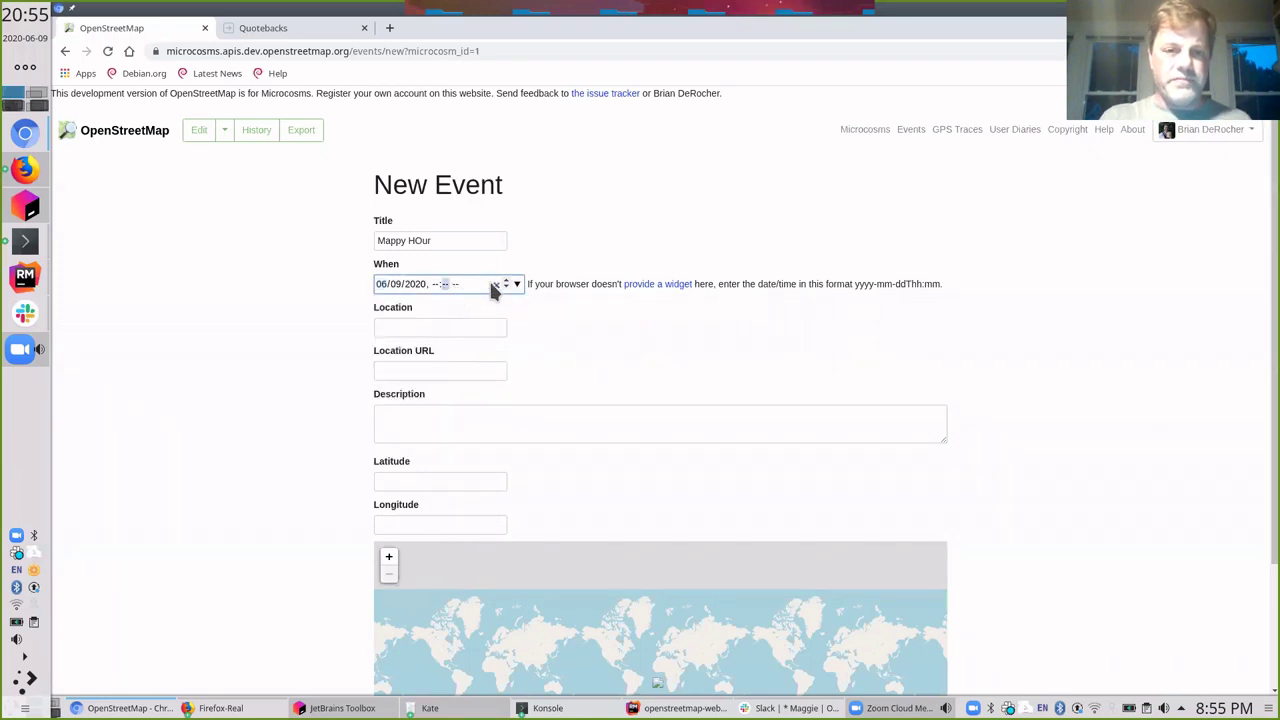
left_click(517, 285)
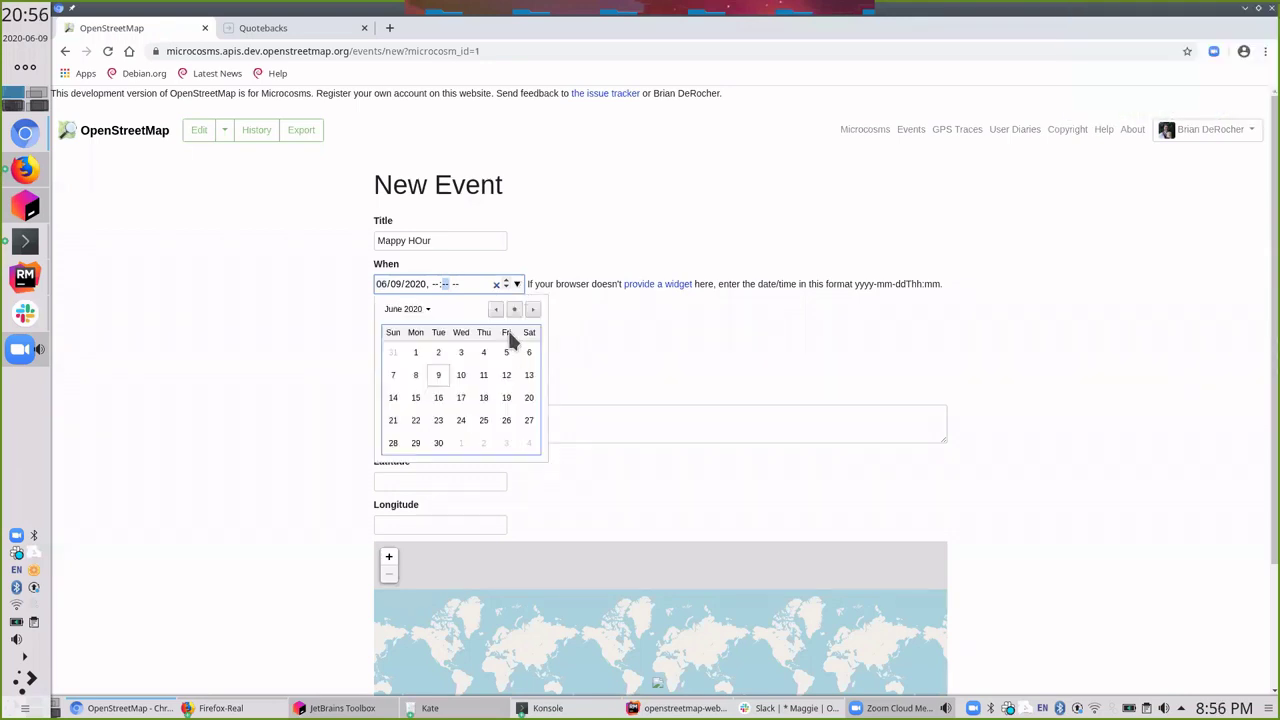
left_click(462, 371)
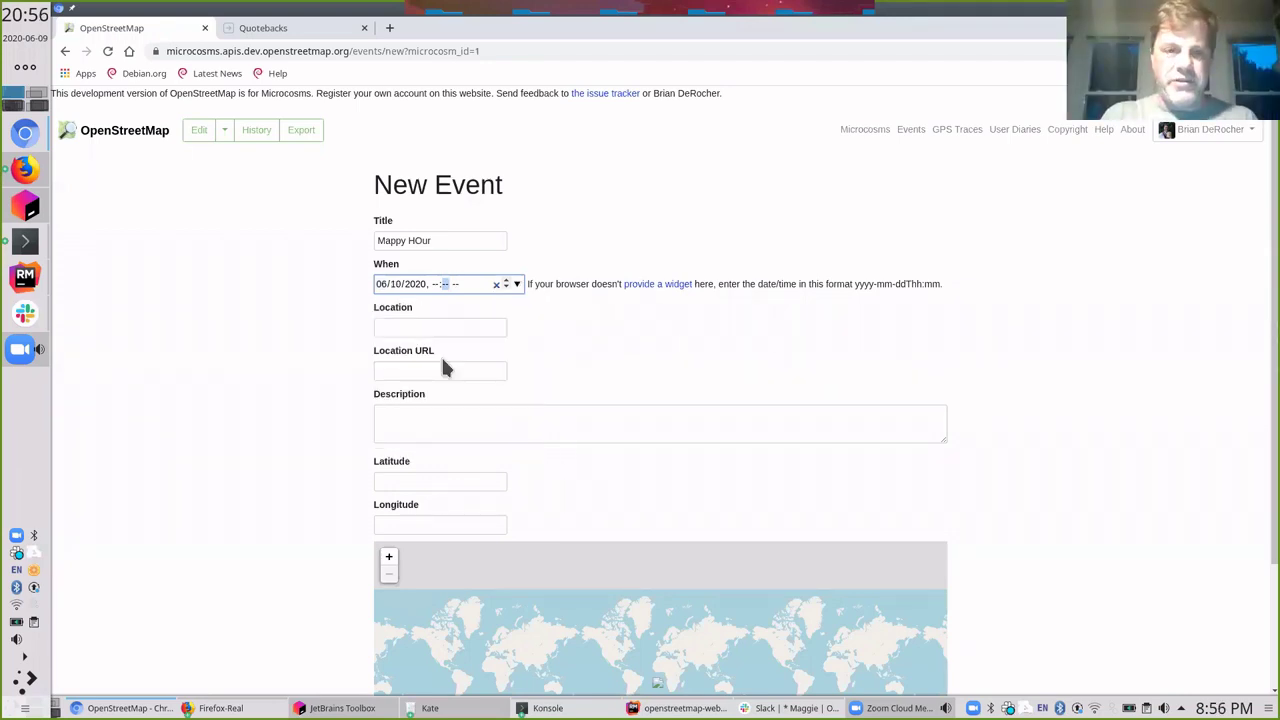
Enter 12:12 AM as the event time and raise the year to 2021.
key("Left")
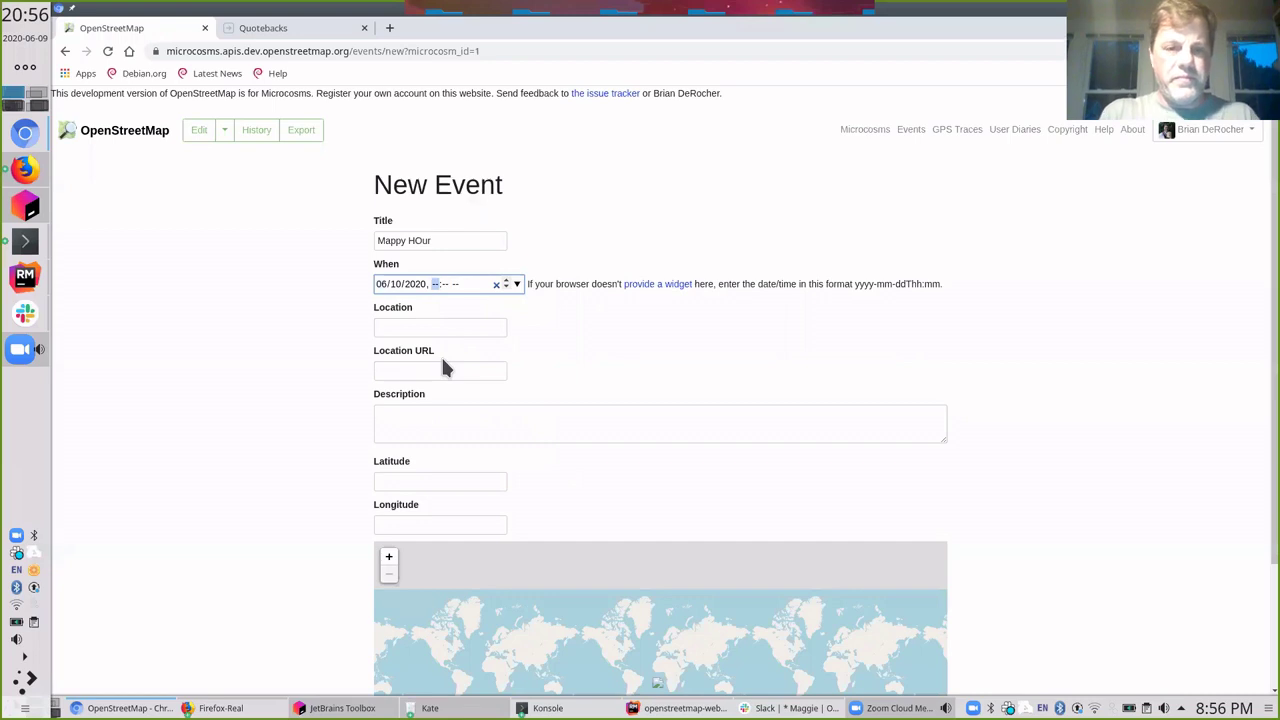
type("12")
key("Tab")
type("a")
key("Left")
type("12")
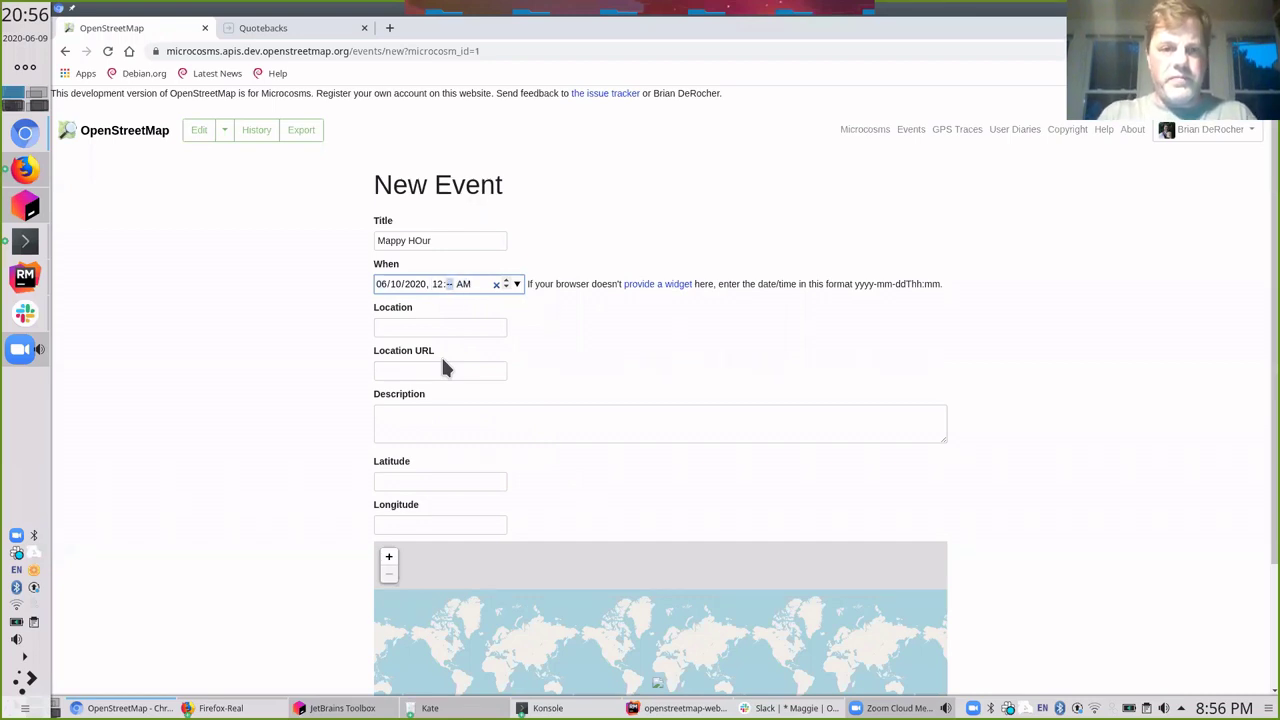
key("Left")
key("Left")
key("Right")
key("Left")
key("Left")
key("Up")
key("Right")
key("Right")
key("Right")
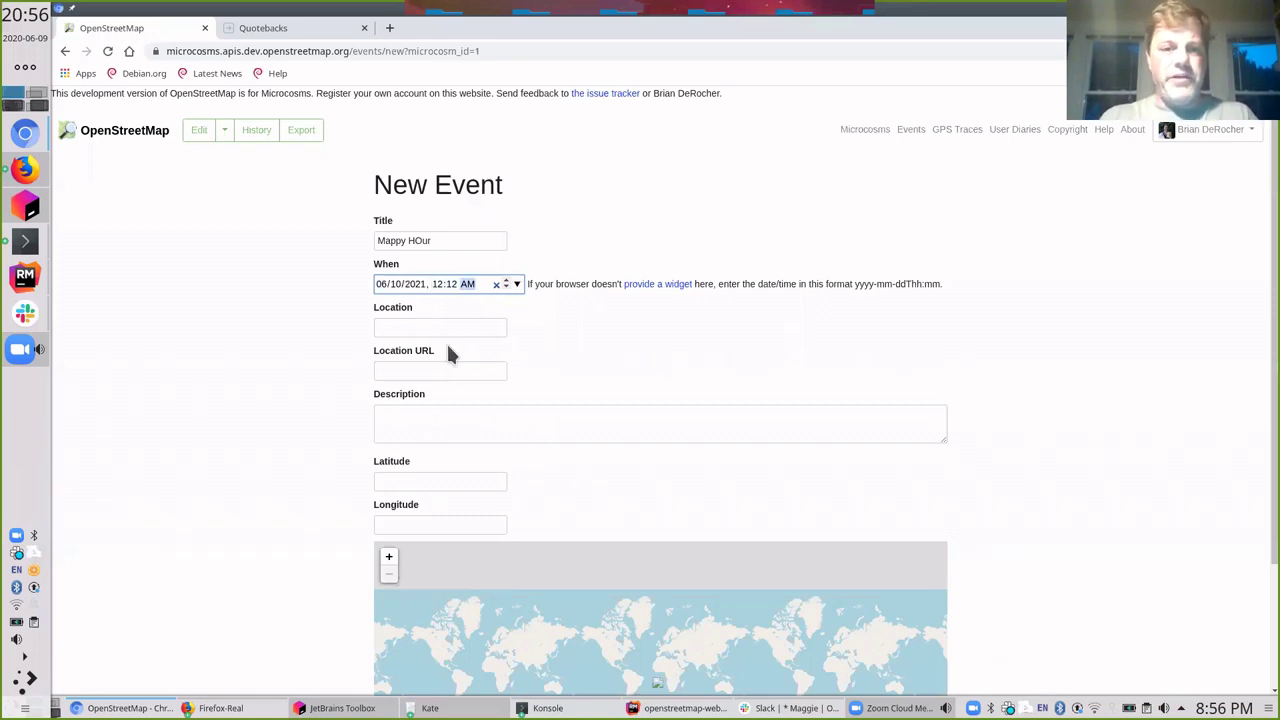
Enter 'everywhere' as the event location.
left_click(446, 328)
type("everywhere")
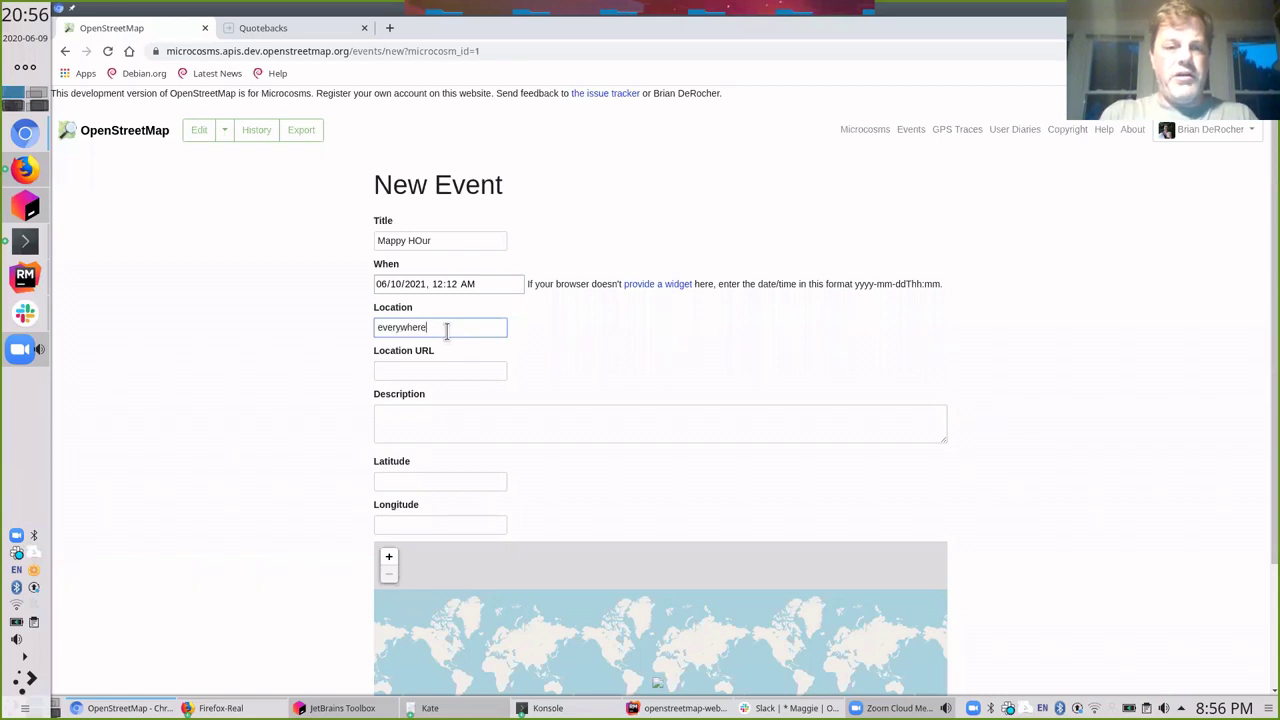
key("Tab")
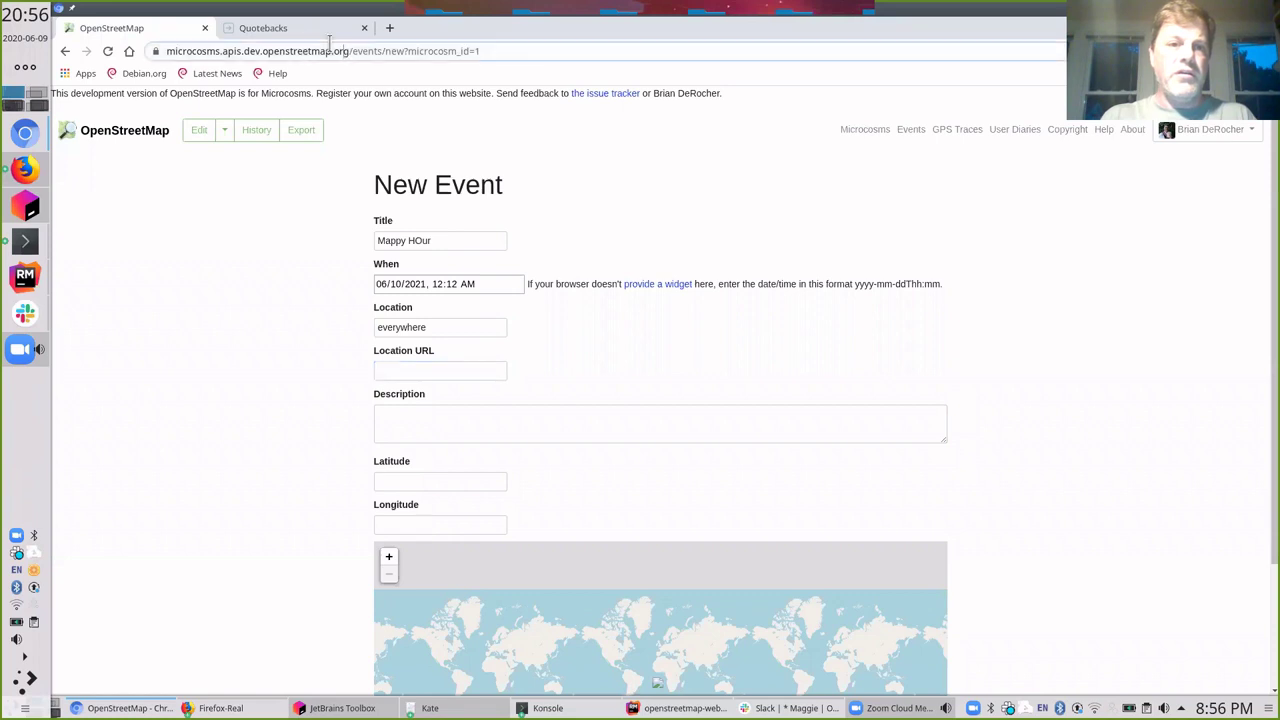
Copy the dev site address and paste it, with a trailing slash, as the Location URL.
double_click(330, 50)
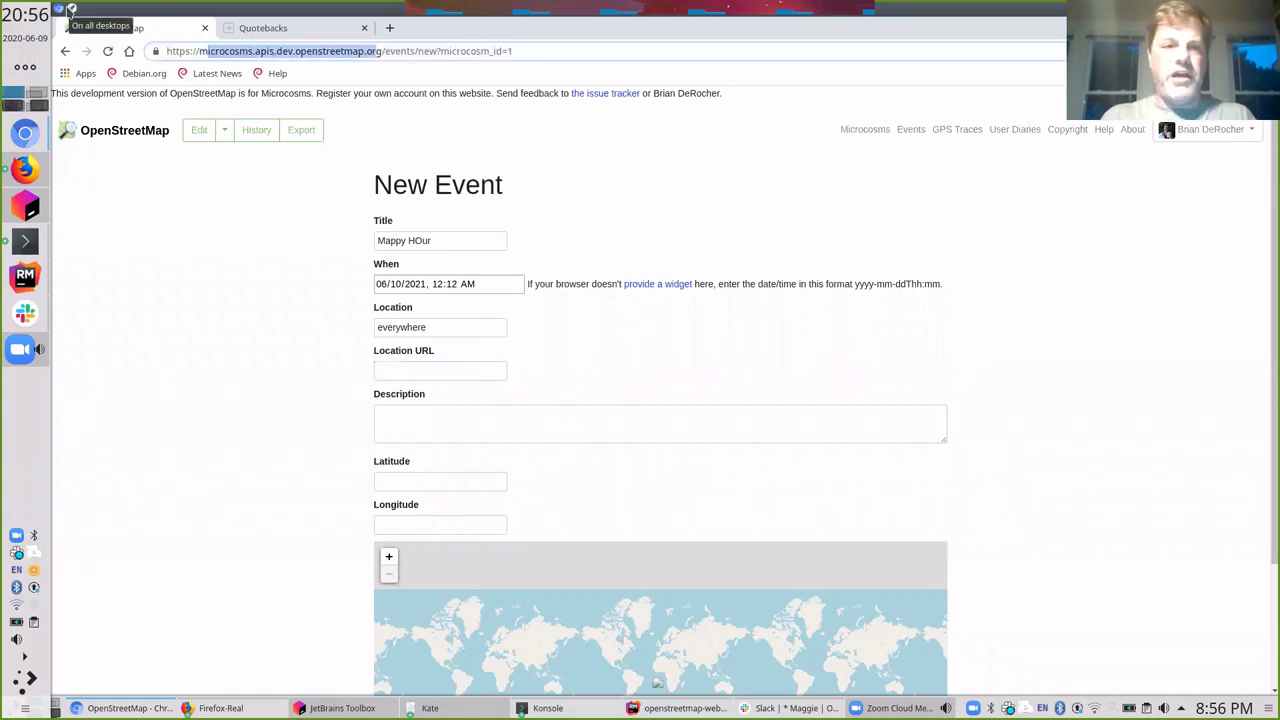
left_click(70, 9)
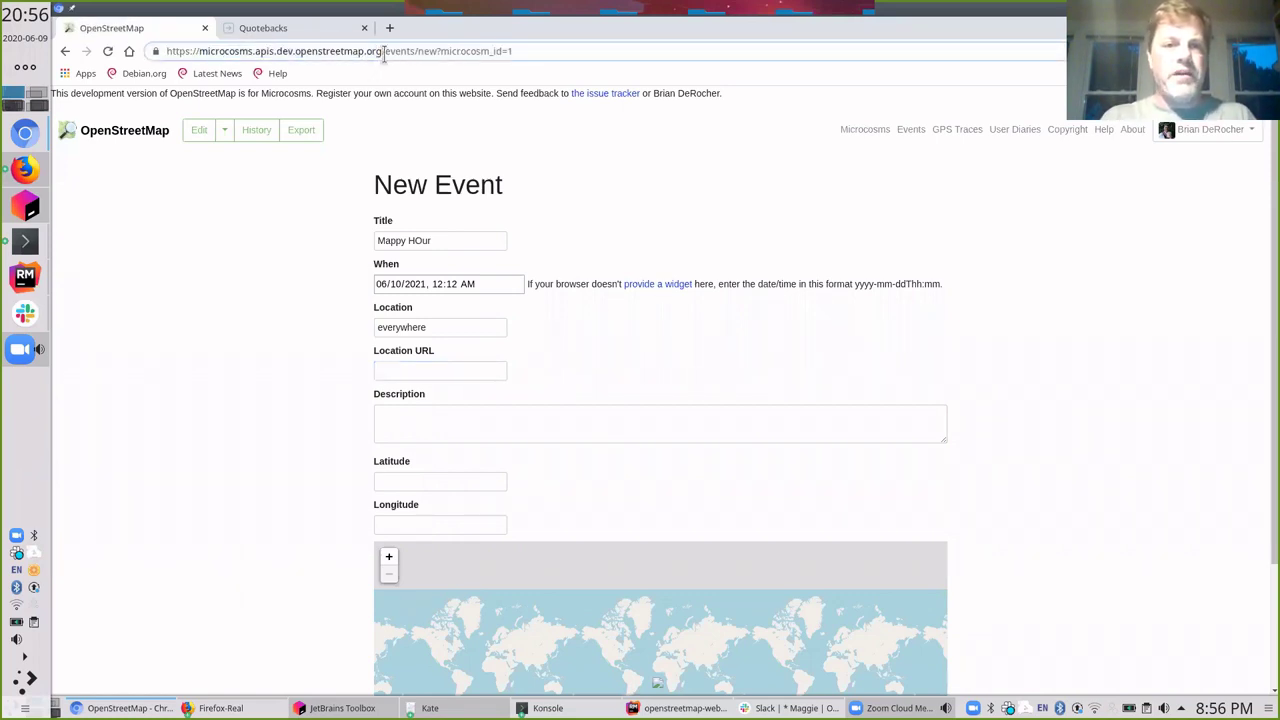
left_click_drag(383, 50, 166, 50)
key("ctrl+c")
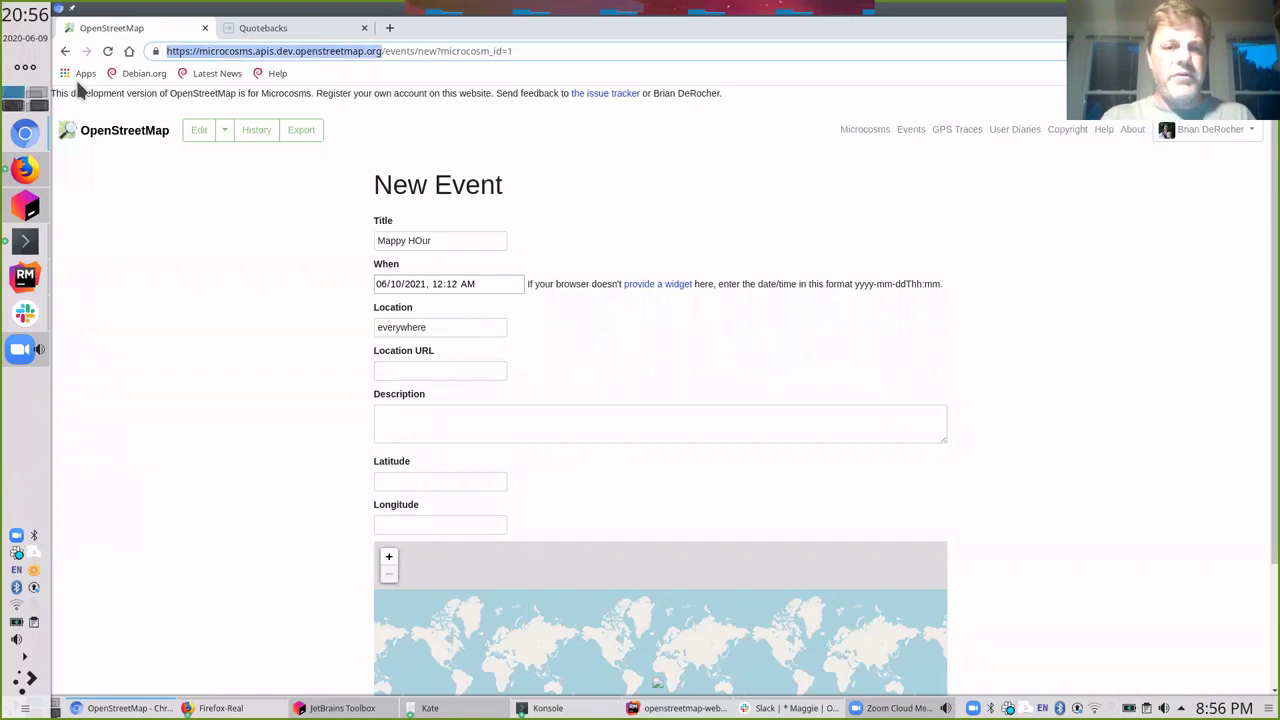
left_click(443, 368)
key("ctrl+v")
type("/")
Enter 'chat about maps' as the event description.
left_click(457, 414)
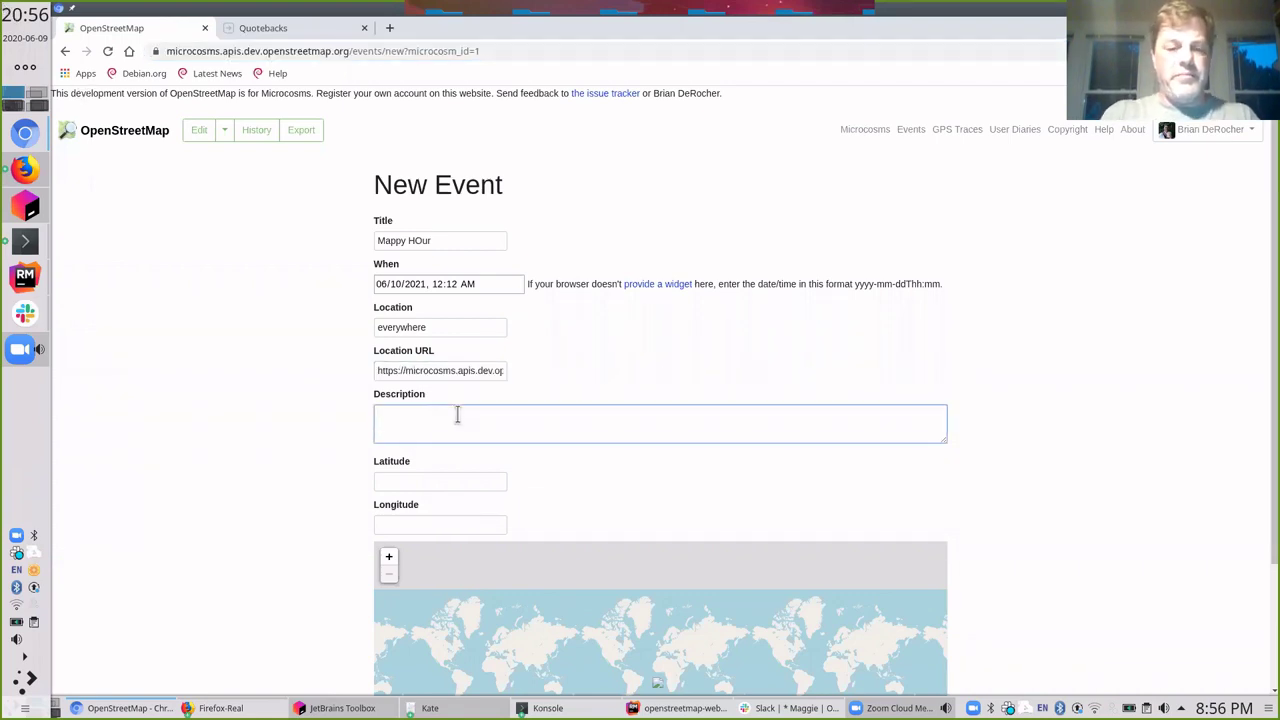
type("chat about maps")
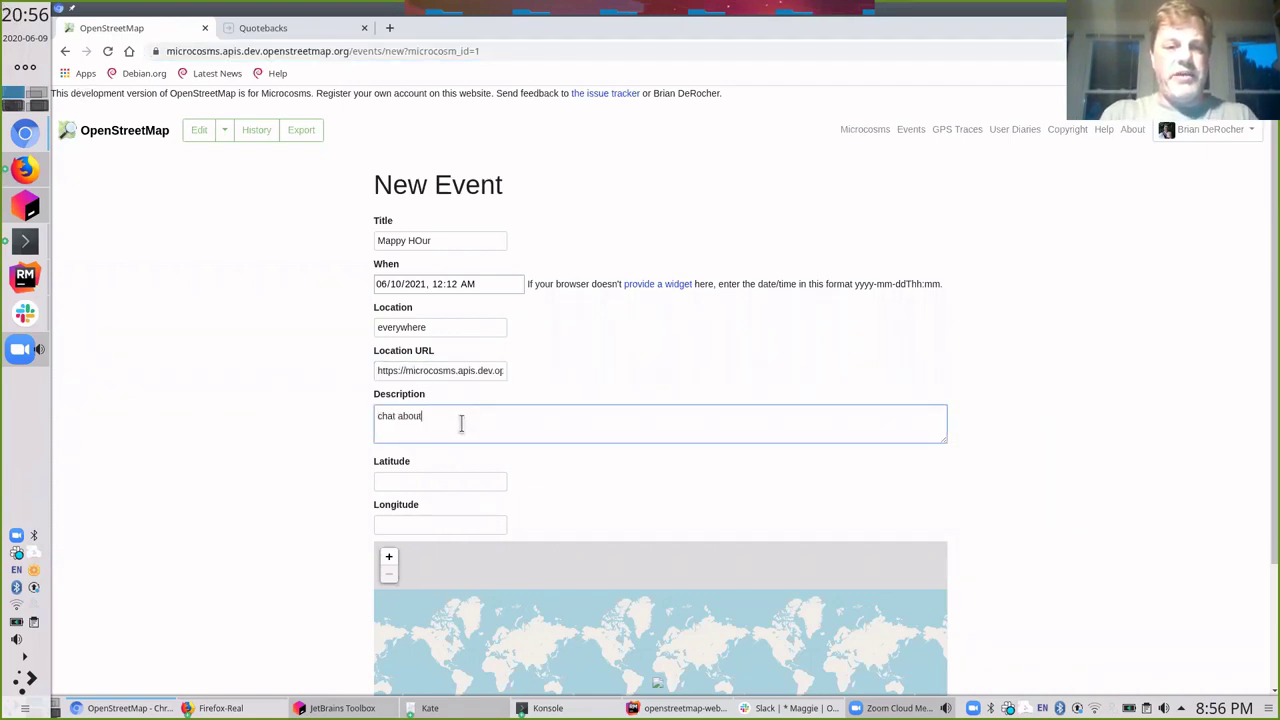
key("Tab")
Pan and zoom the map into Lexington, Nebraska, giving latitude 40.78012101061937 and longitude -99.74535584449768.
scroll(209, 457, "down", 3)
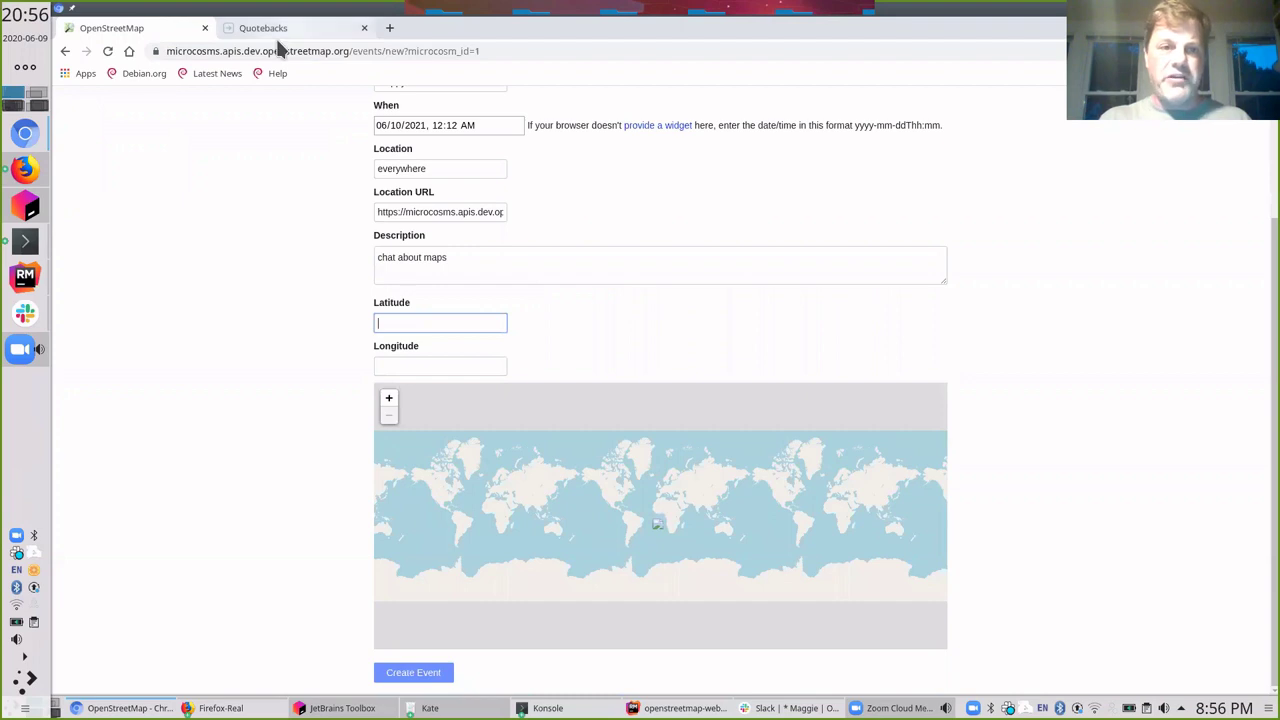
mouse_move(634, 529)
left_mouse_down()
mouse_move(709, 563)
mouse_move(645, 538)
left_mouse_up()
scroll(652, 535, "up", 3)
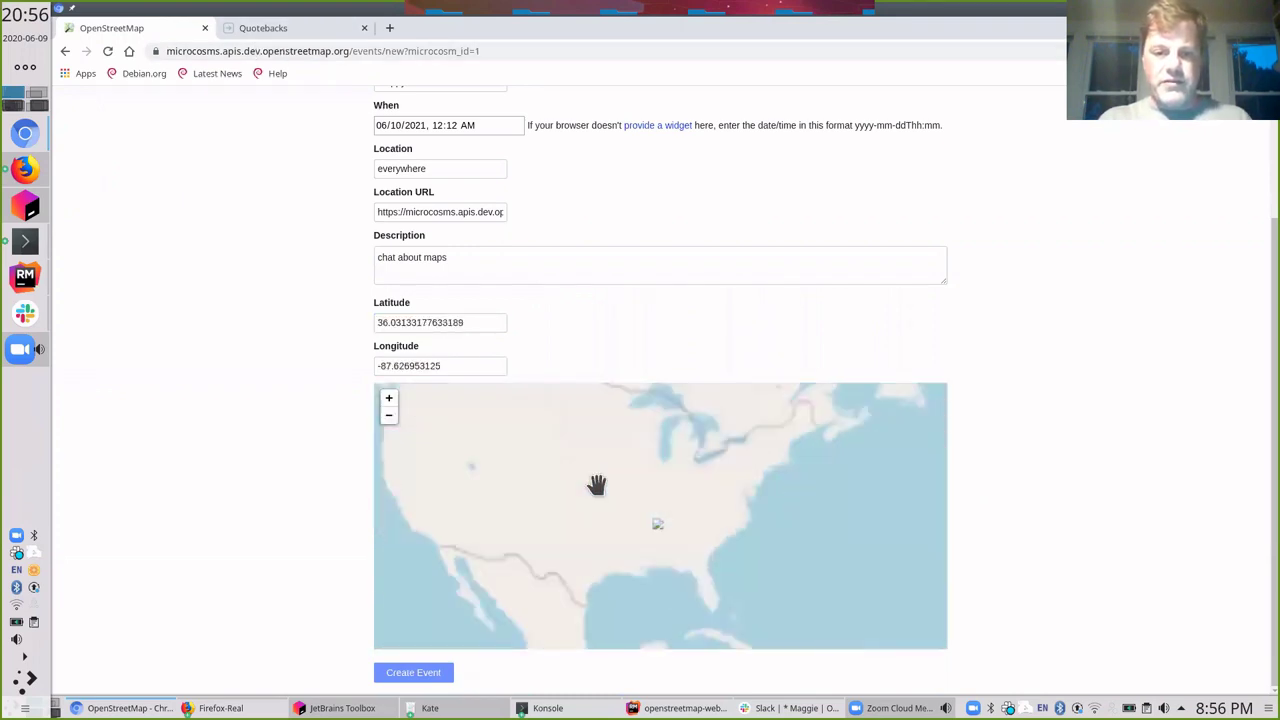
scroll(699, 547, "up", 3)
left_click_drag(674, 531, 677, 563)
scroll(657, 527, "up", 3)
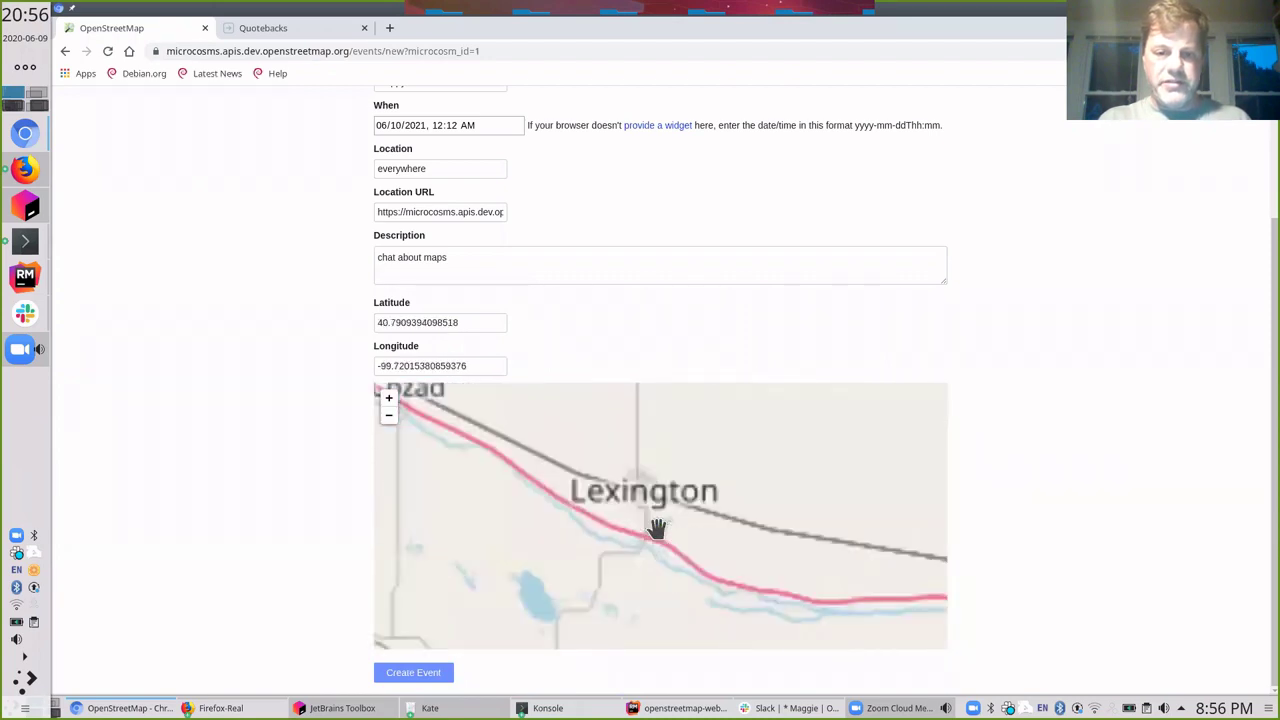
left_click_drag(662, 518, 694, 608)
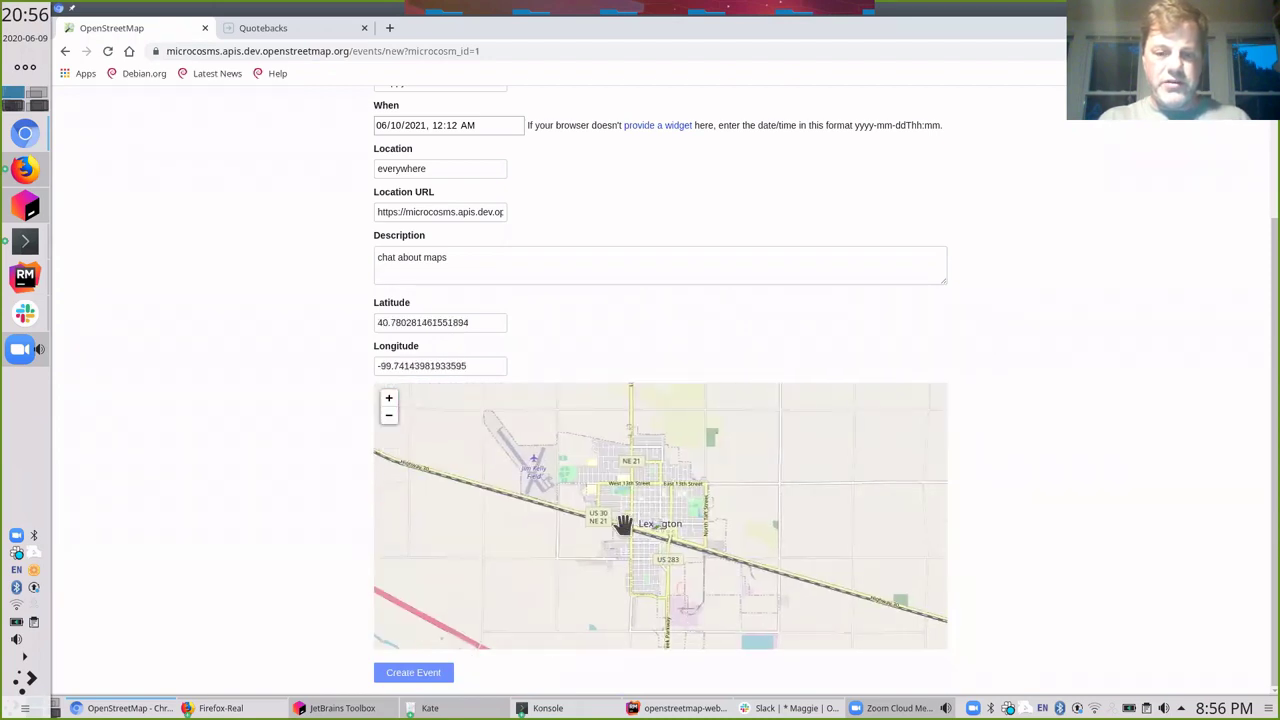
scroll(632, 531, "up", 2)
scroll(592, 527, "up", 2)
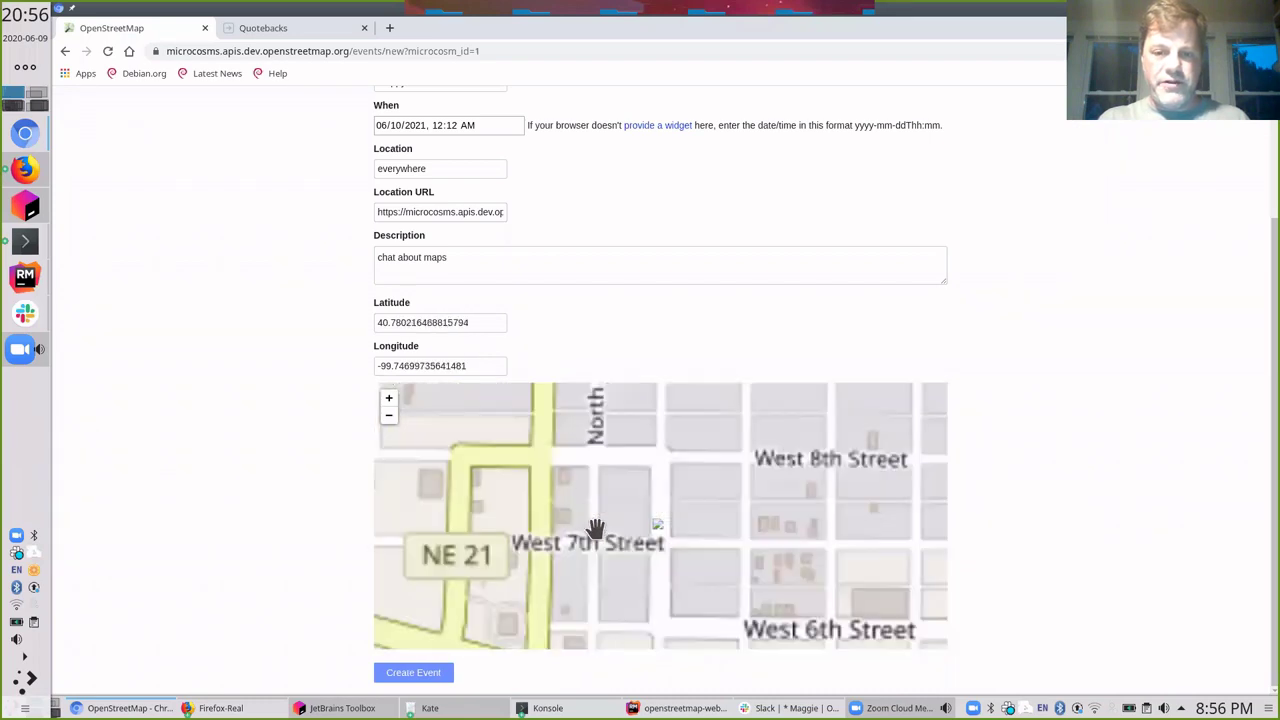
left_click_drag(506, 532, 486, 520)
scroll(626, 529, "up", 2)
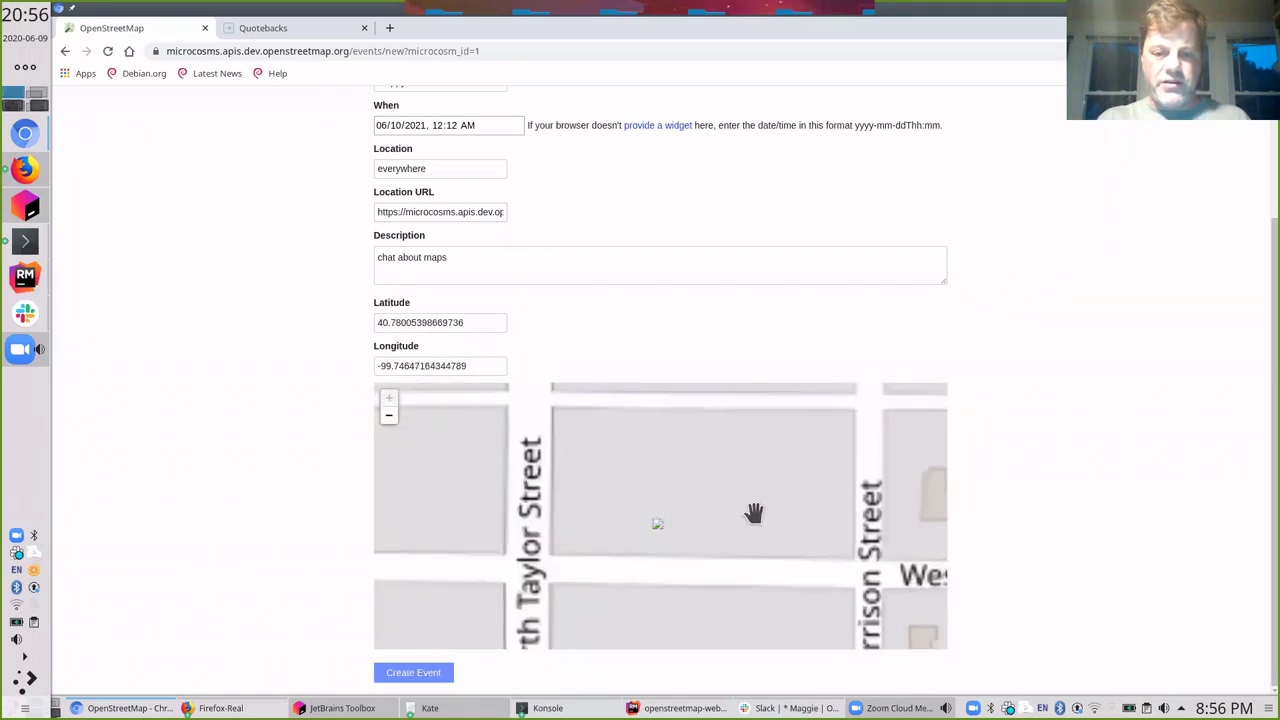
scroll(533, 535, "down", 2)
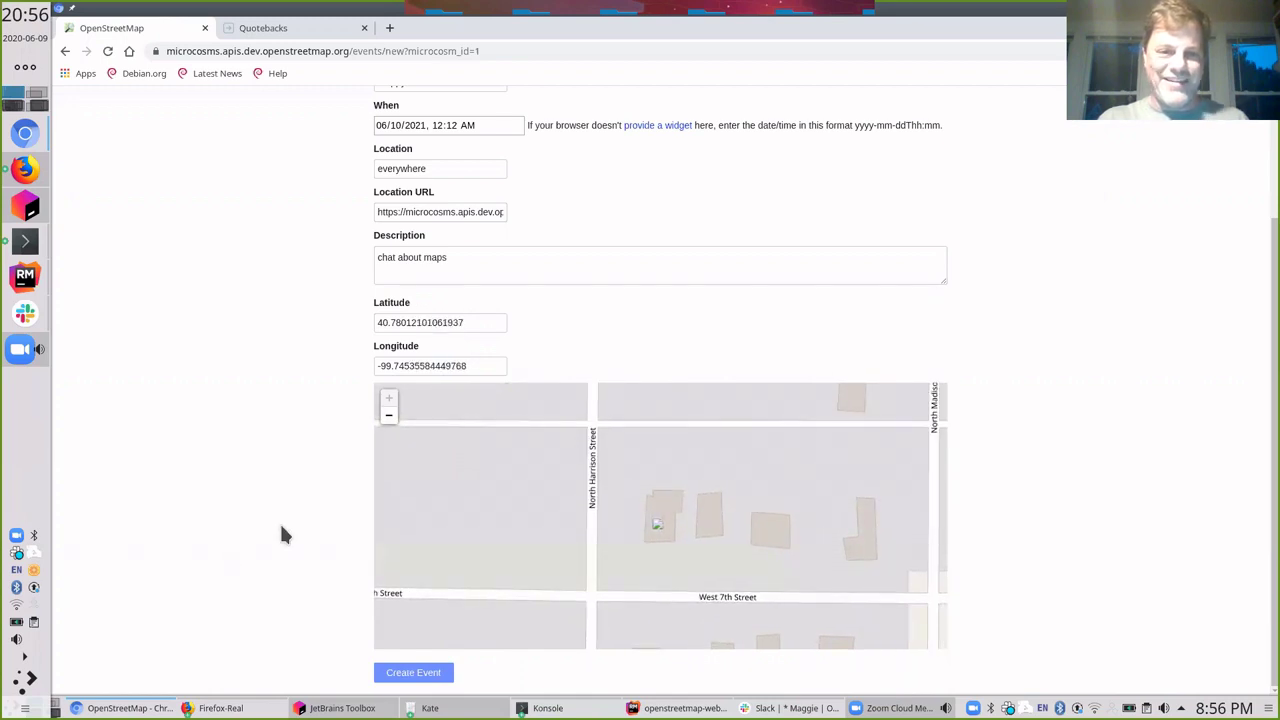
Create Mappy HOur, mark yourself going, and open the hosting MappingDC page listing it for 10 June.
left_click(397, 674)
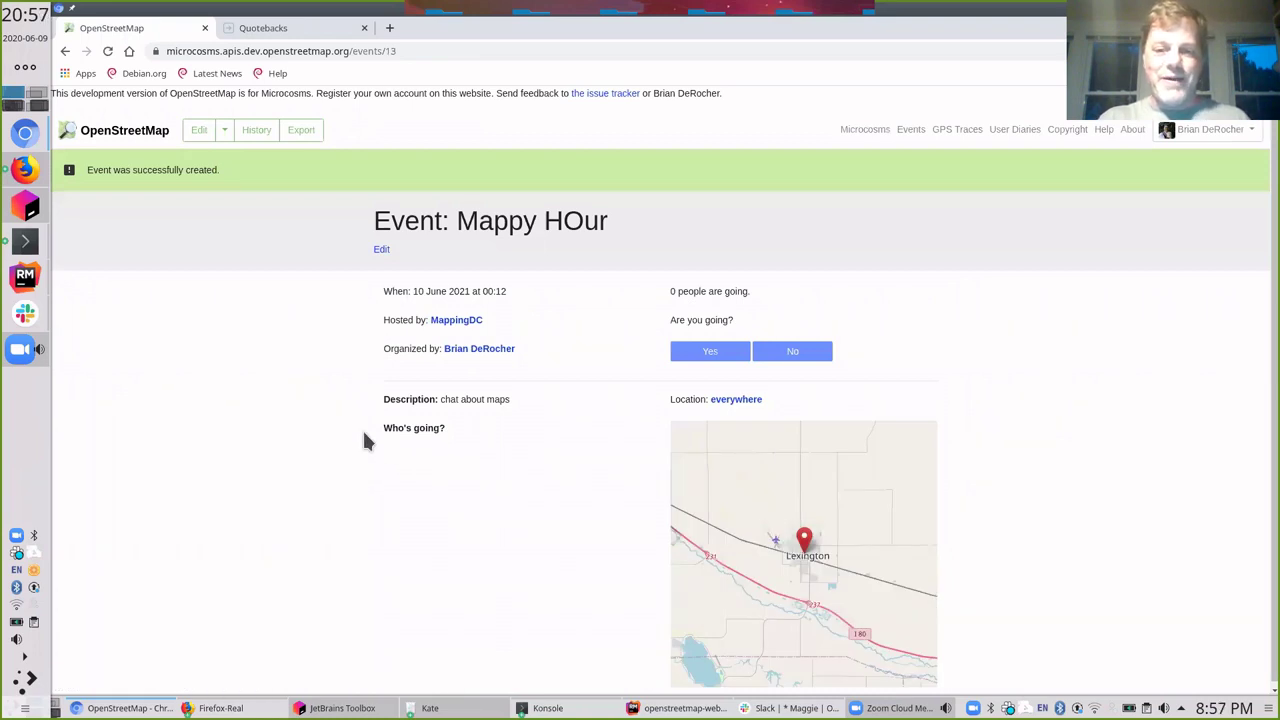
left_click(710, 351)
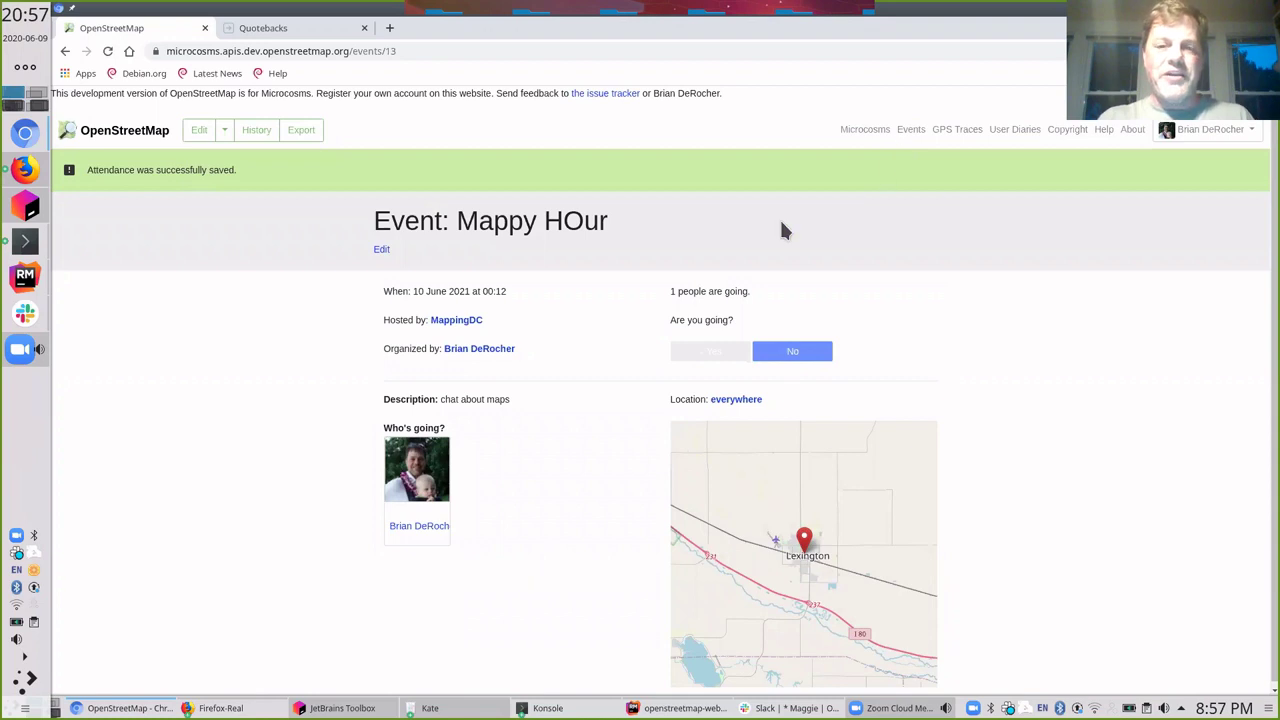
left_click(470, 322)
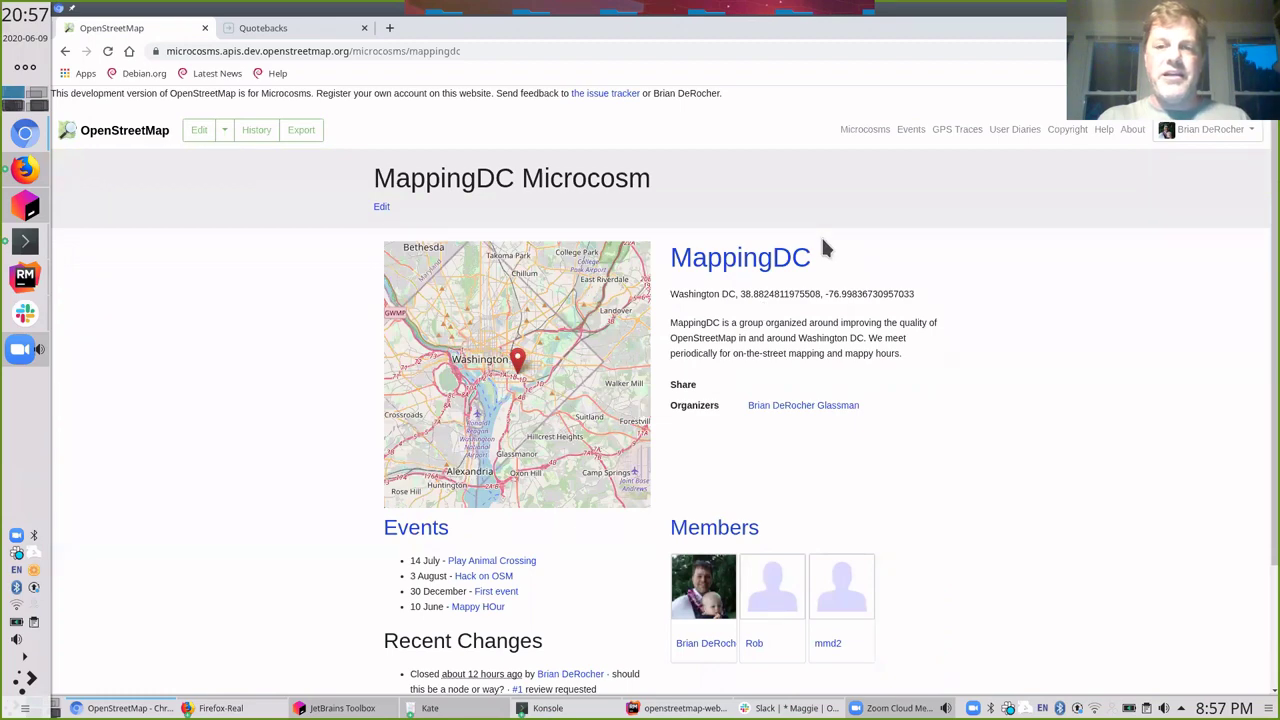
Browse the upcoming events and All Microcosms lists, then bring the mappy_hour.md checklist forward.
left_click(908, 128)
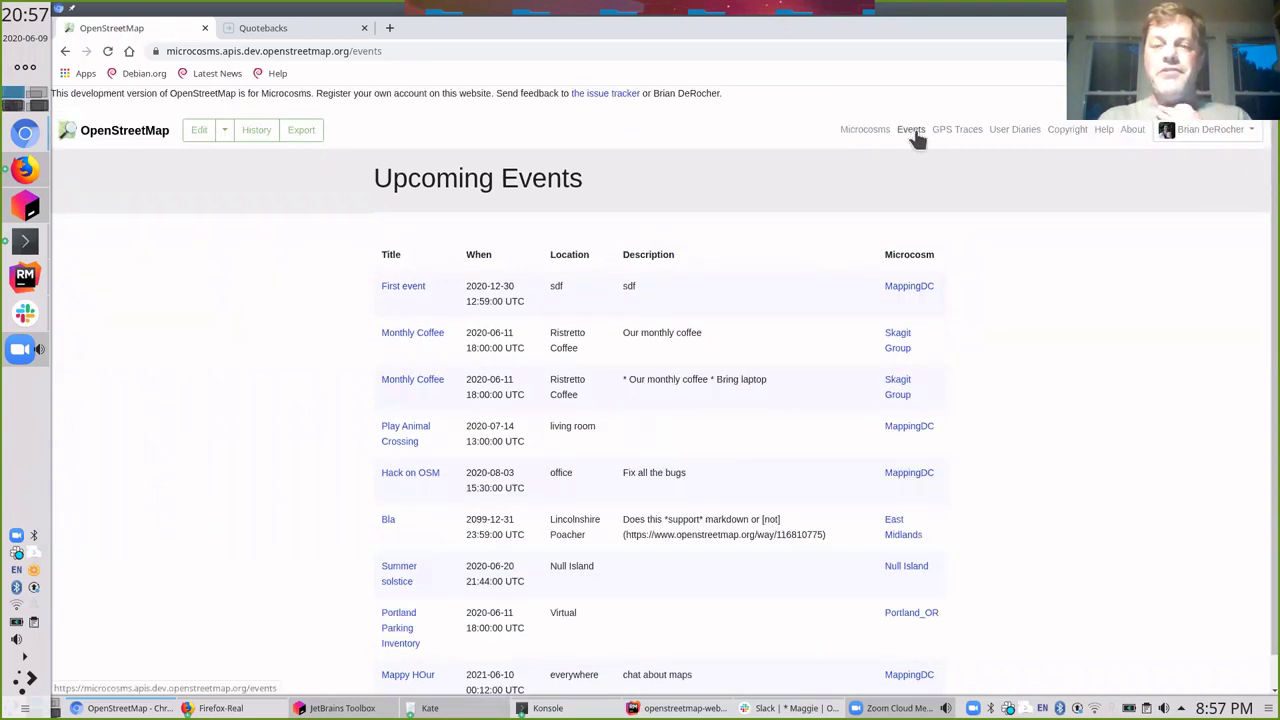
scroll(496, 265, "down", 1)
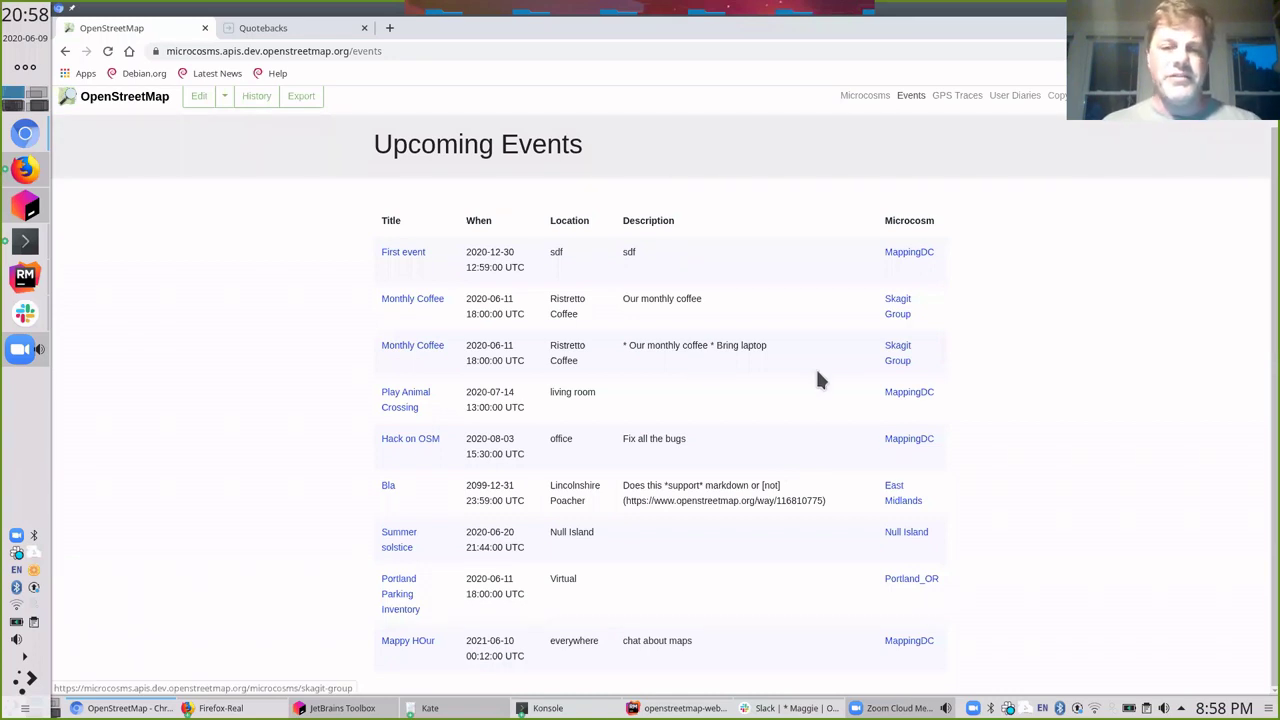
left_click(866, 97)
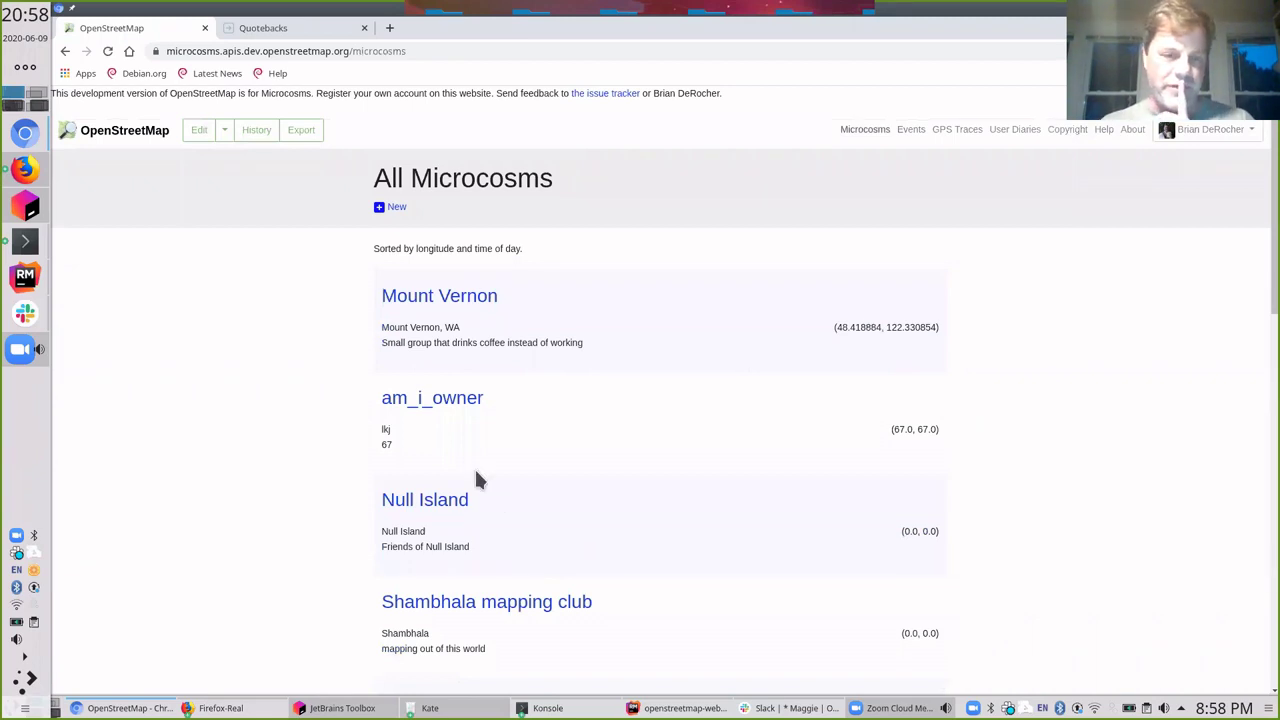
scroll(286, 434, "down", 2)
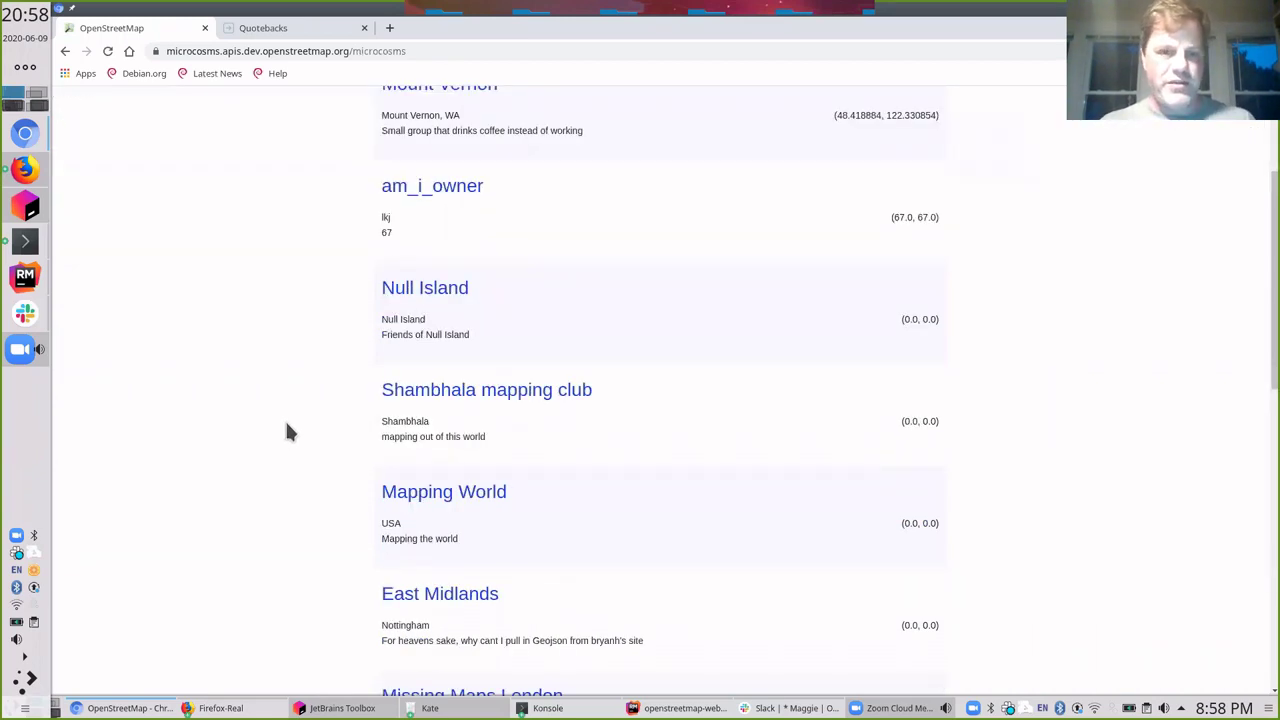
key("alt+Tab")
Highlight the Members checklist item saying a user can RSVP for an event.
scroll(467, 465, "down", 6)
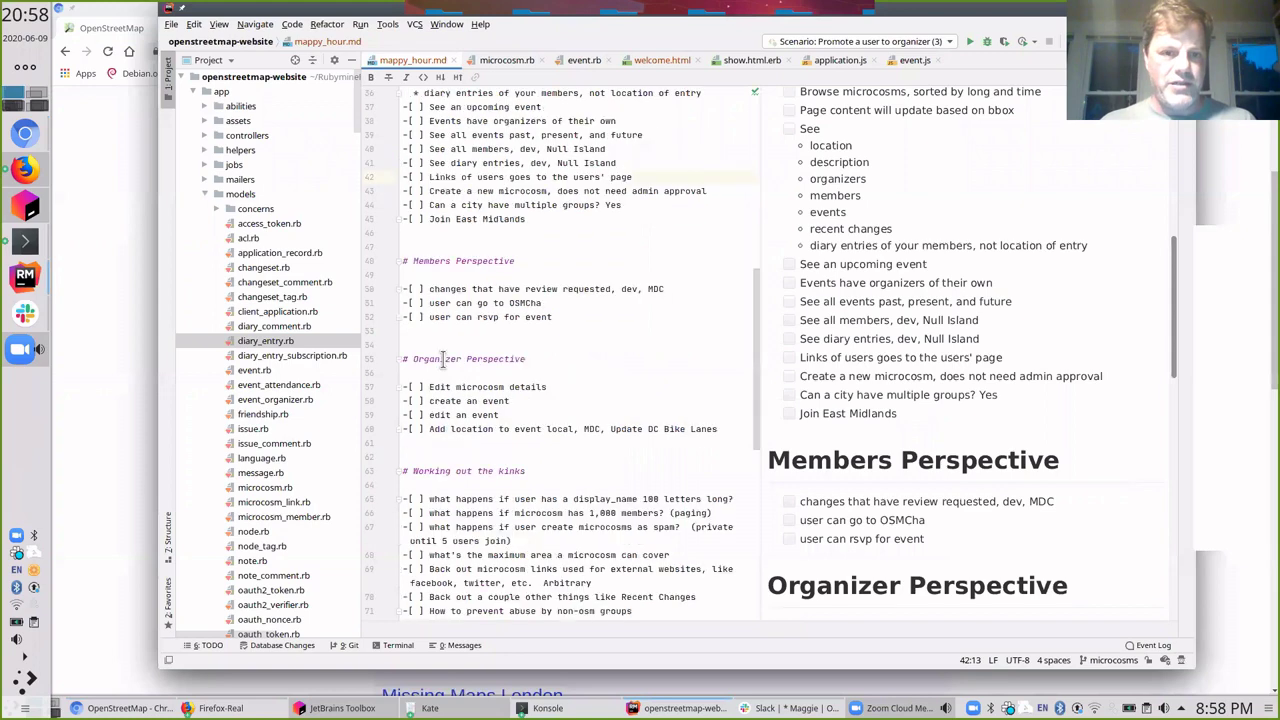
left_click_drag(436, 289, 585, 289)
left_click_drag(457, 316, 550, 330)
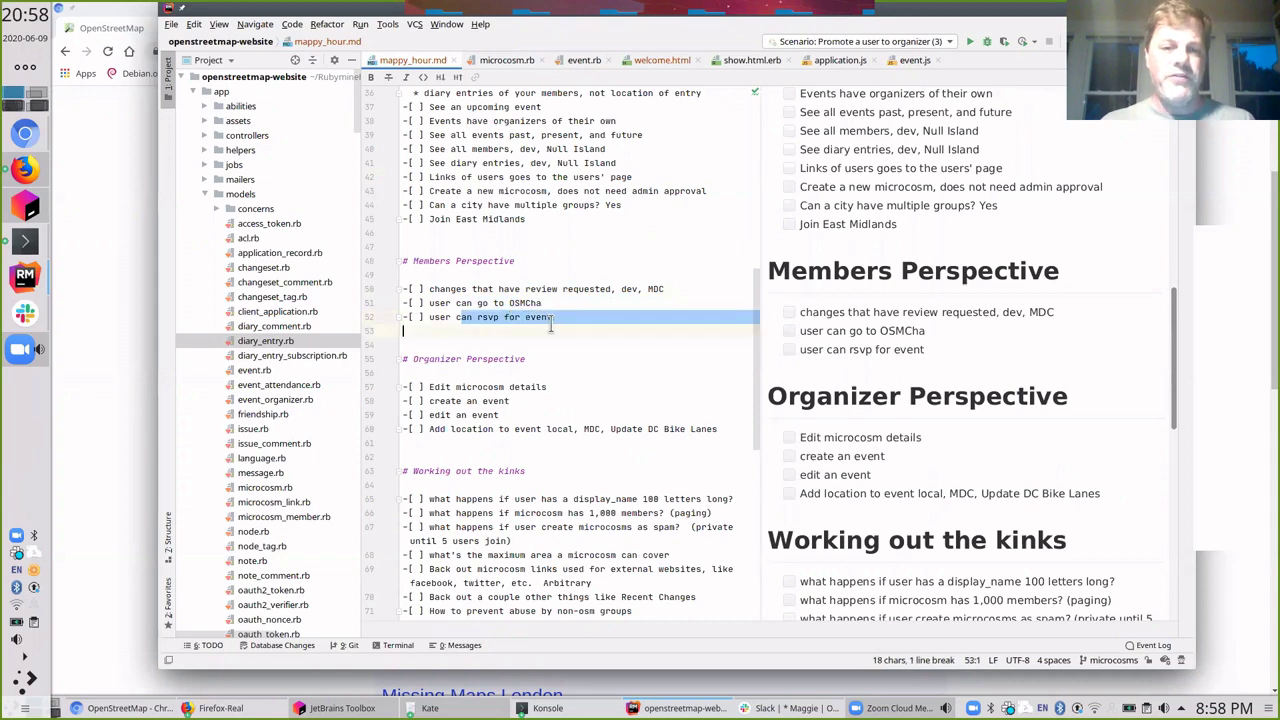
Highlight the Organizer items for editing microcosm details and creating events, then return to All Microcosms.
scroll(513, 278, "down", 3)
left_click(508, 274)
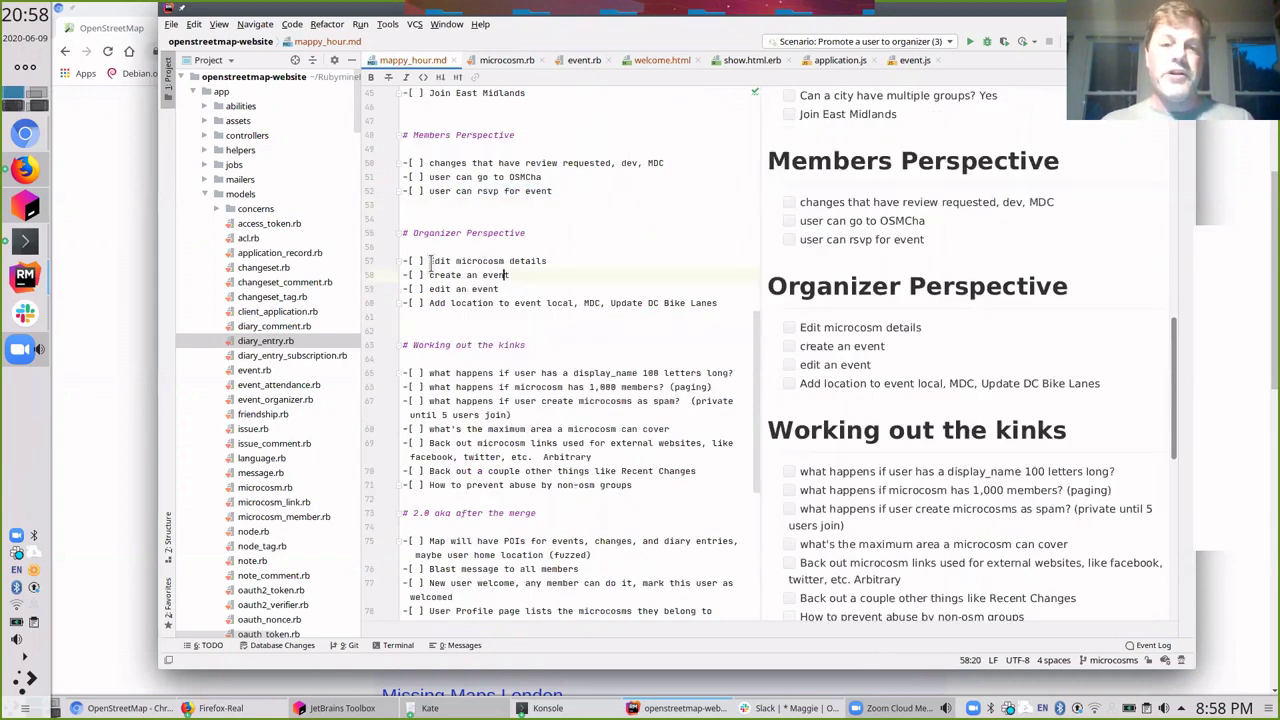
left_click_drag(430, 261, 496, 272)
key("alt+Tab")
scroll(420, 240, "up", 3)
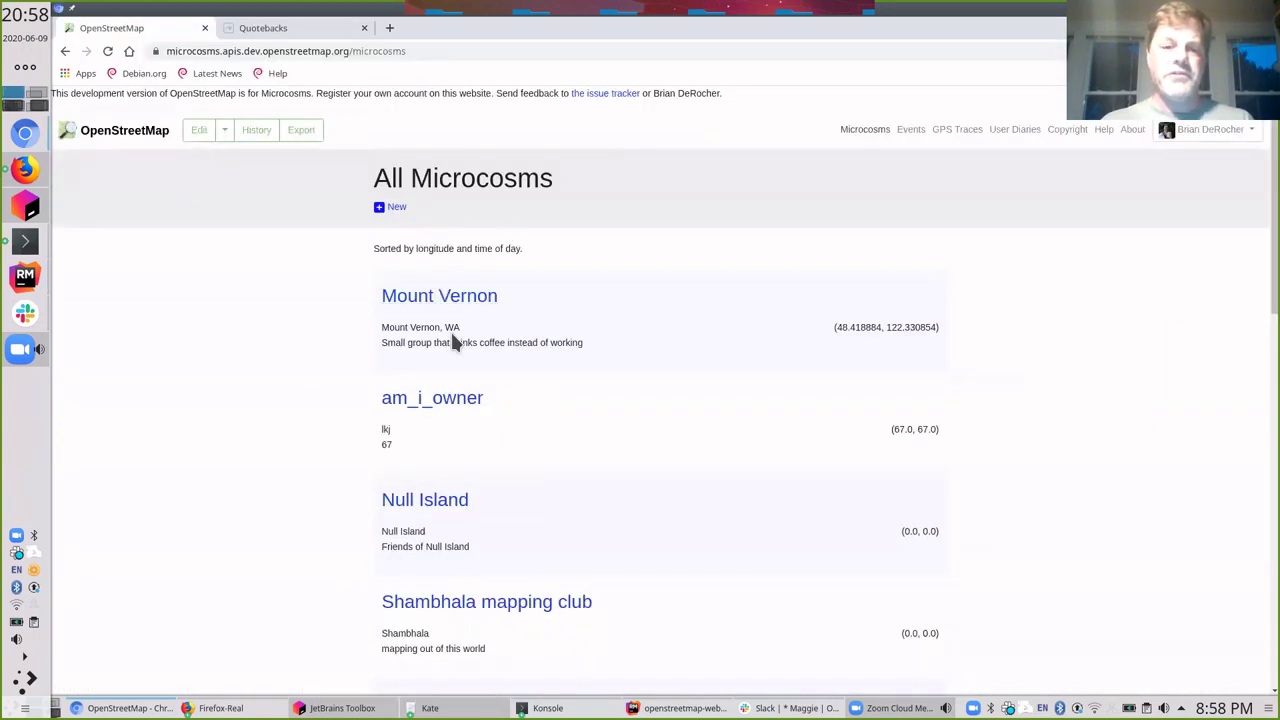
Open the MappingDC microcosm from the list and bring up its edit form.
scroll(440, 480, "down", 3)
scroll(437, 530, "down", 3)
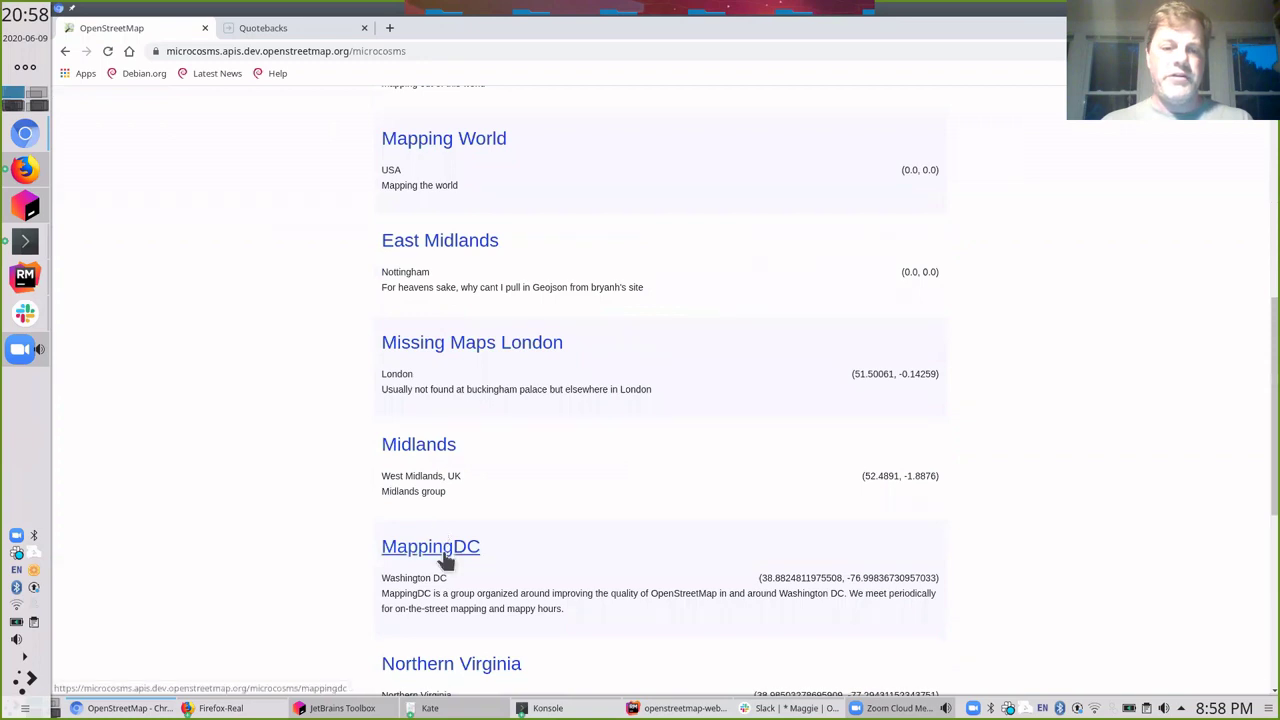
left_click(445, 560)
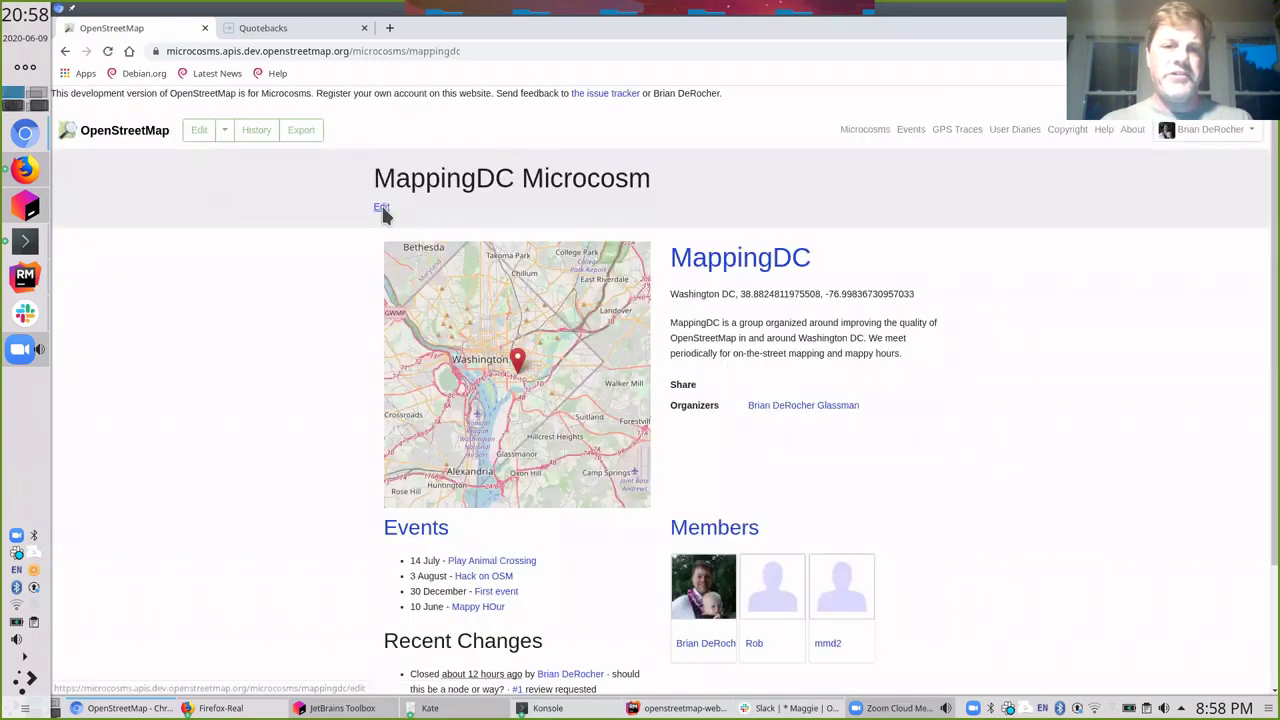
left_click(381, 208)
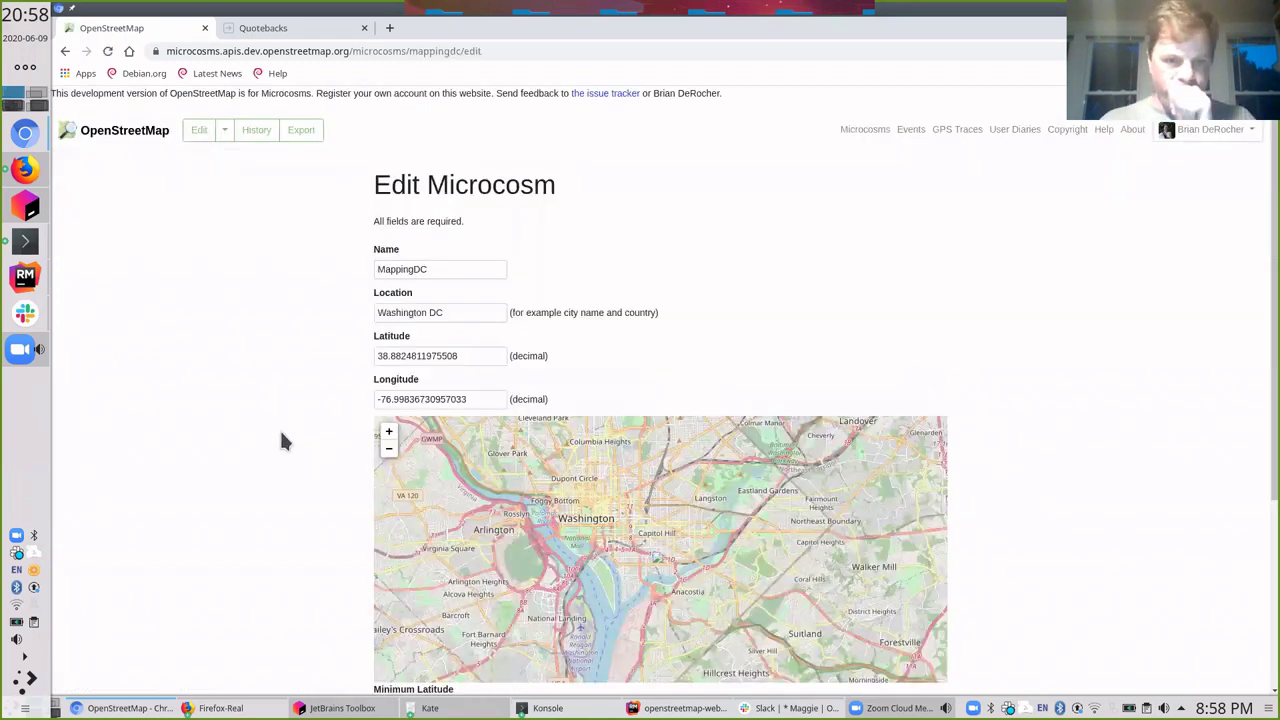
Pan the MappingDC map so its centre and bounding coordinates update.
scroll(273, 422, "down", 3)
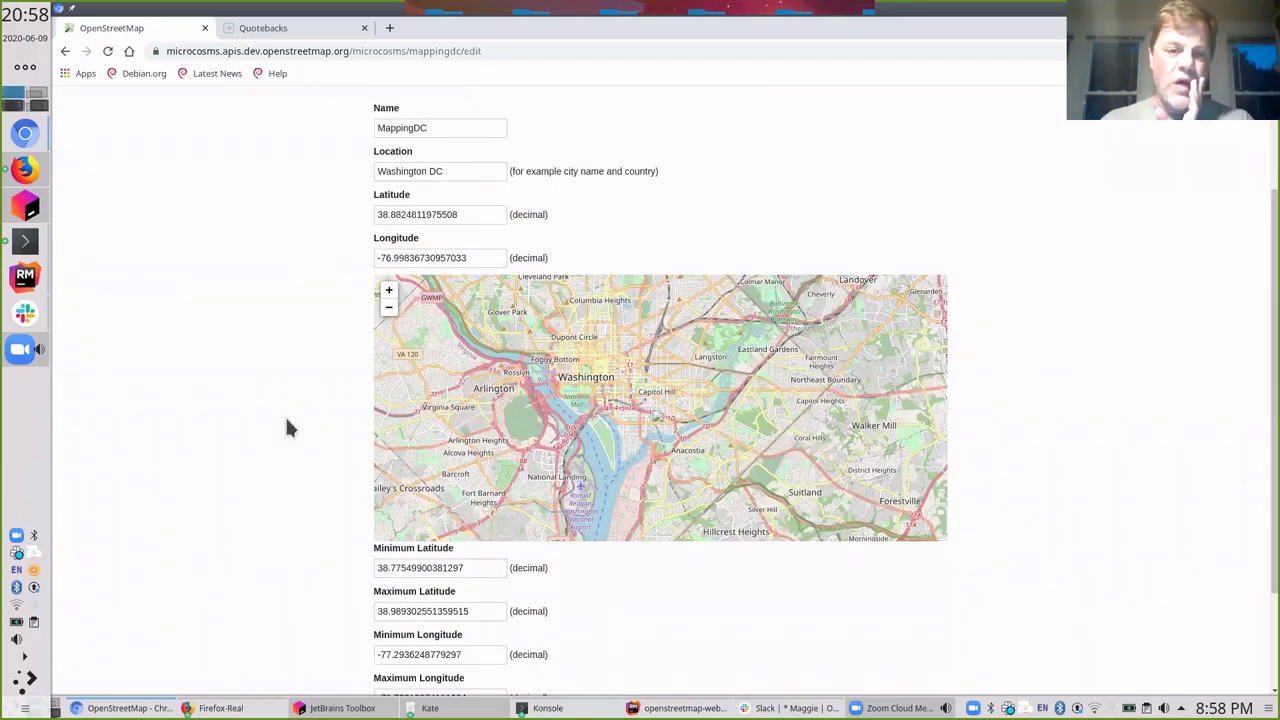
scroll(287, 428, "down", 1)
scroll(287, 429, "down", 1)
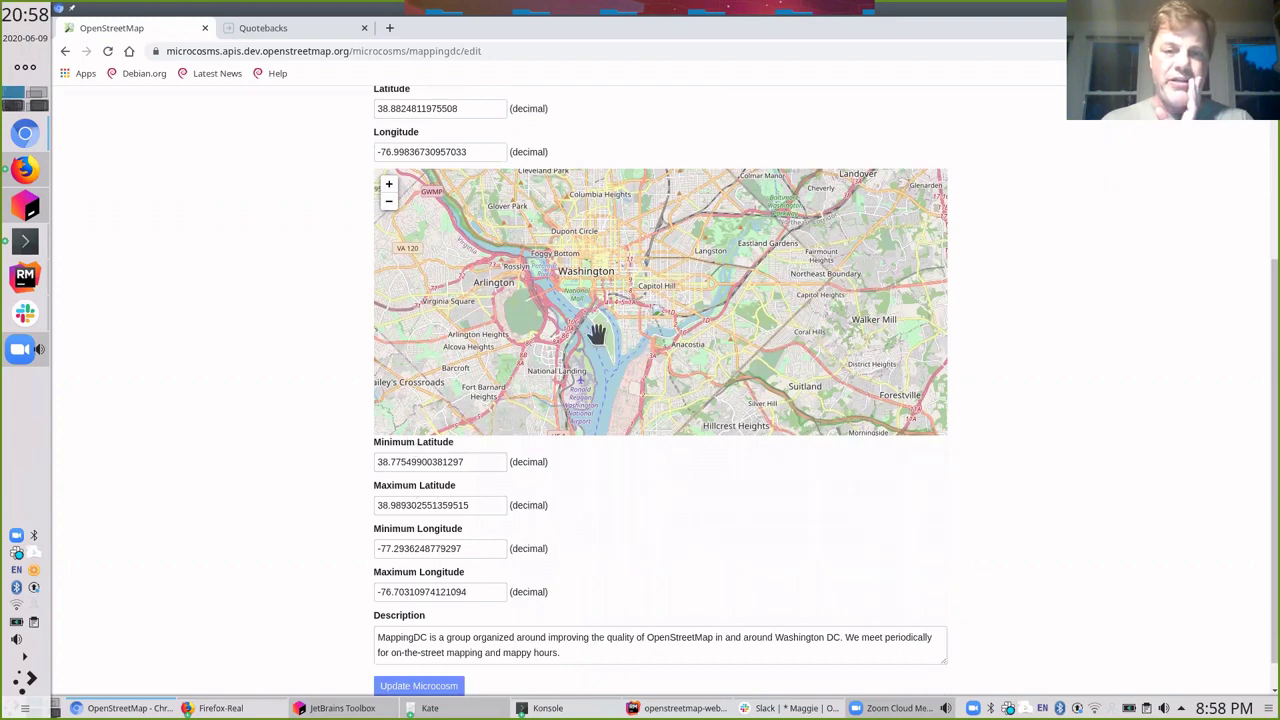
scroll(555, 281, "down", 1)
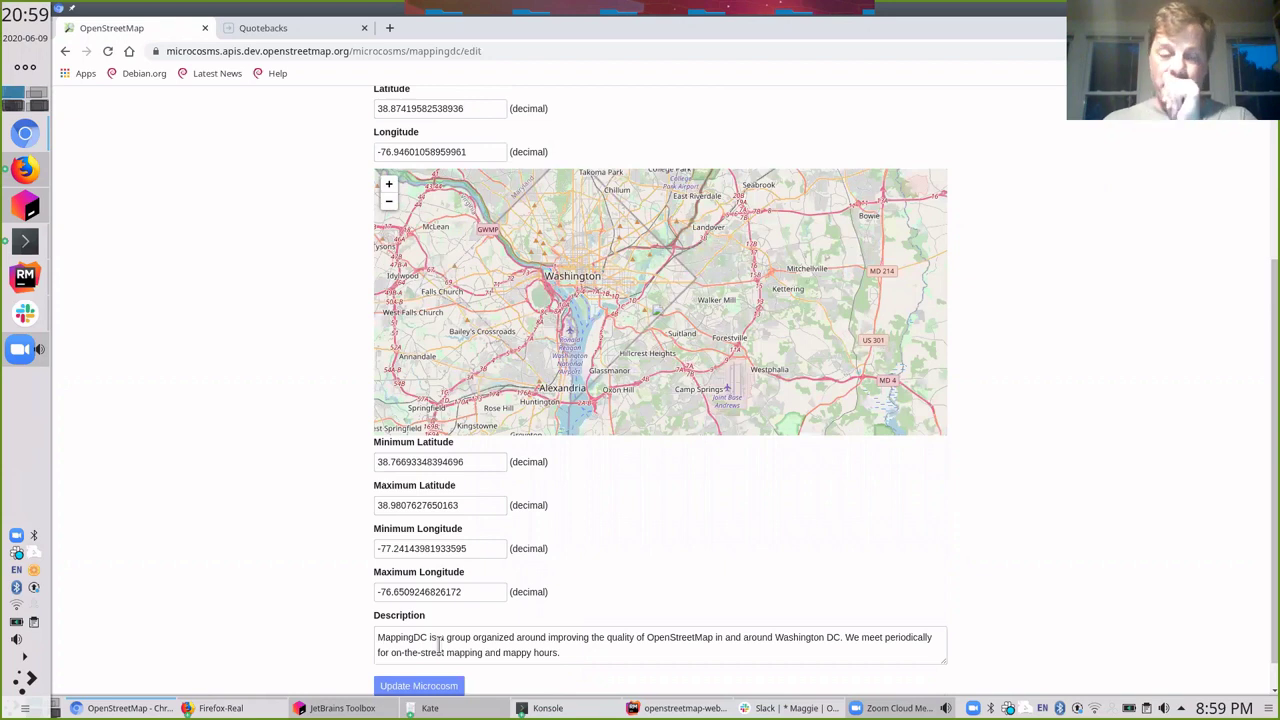
left_click_drag(554, 354, 602, 355)
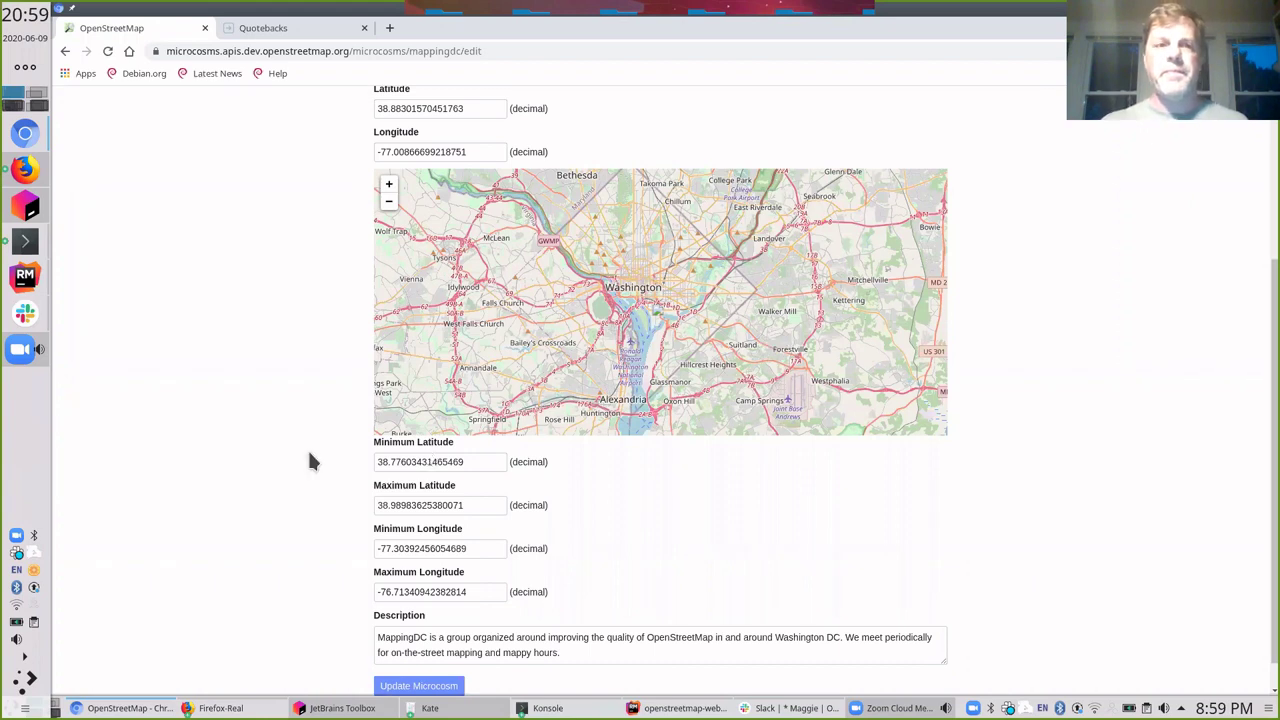
scroll(299, 457, "down", 1)
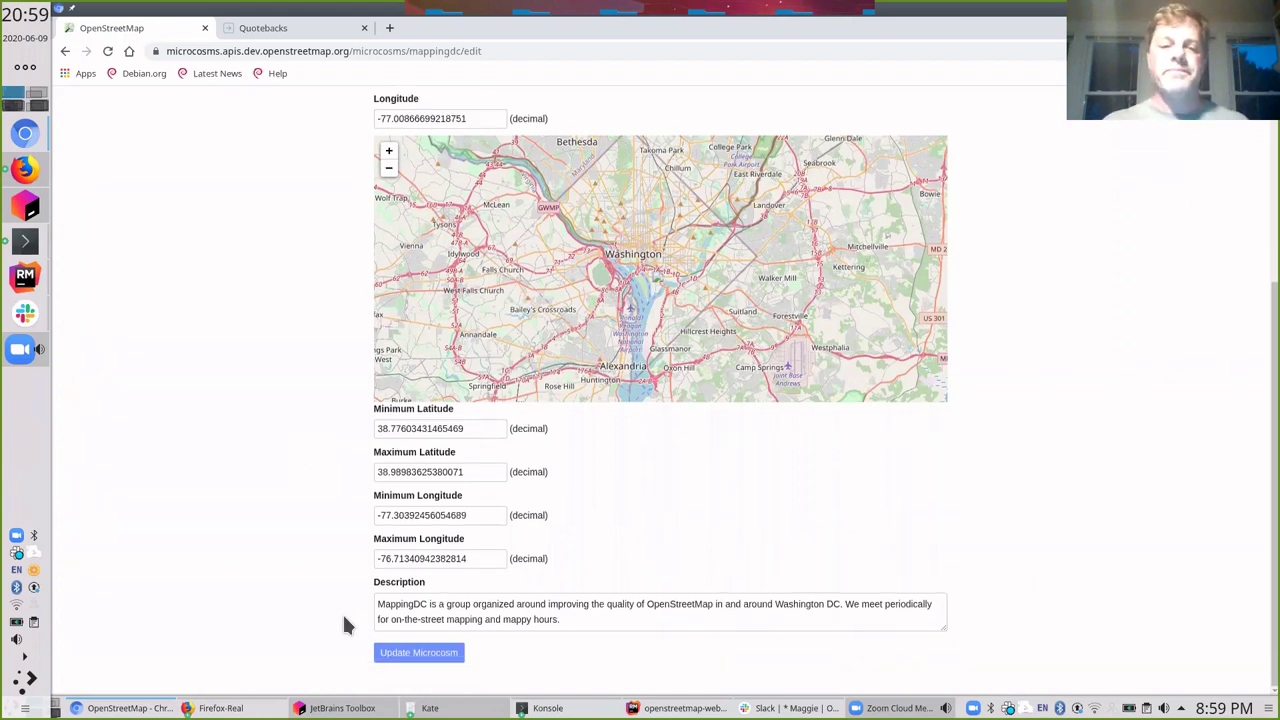
Save the MappingDC update, confirm the success message, then go to the Working out the kinks items.
left_click(420, 654)
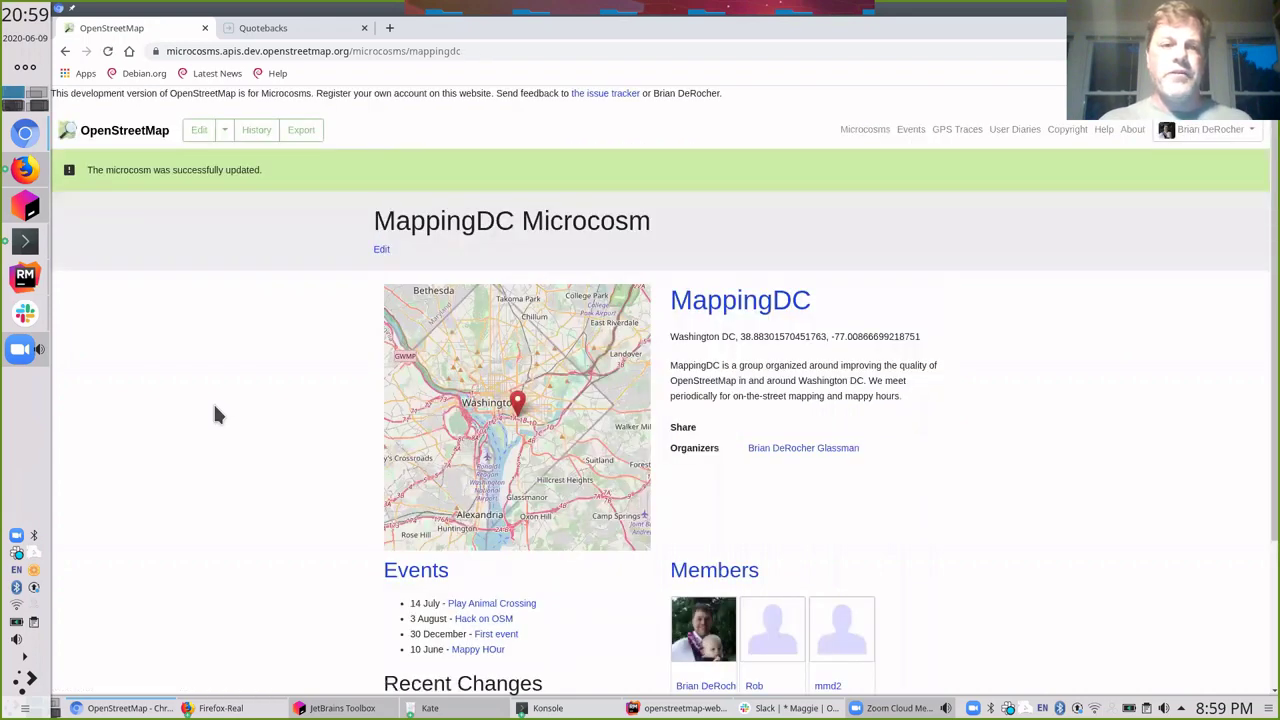
left_click_drag(107, 170, 277, 168)
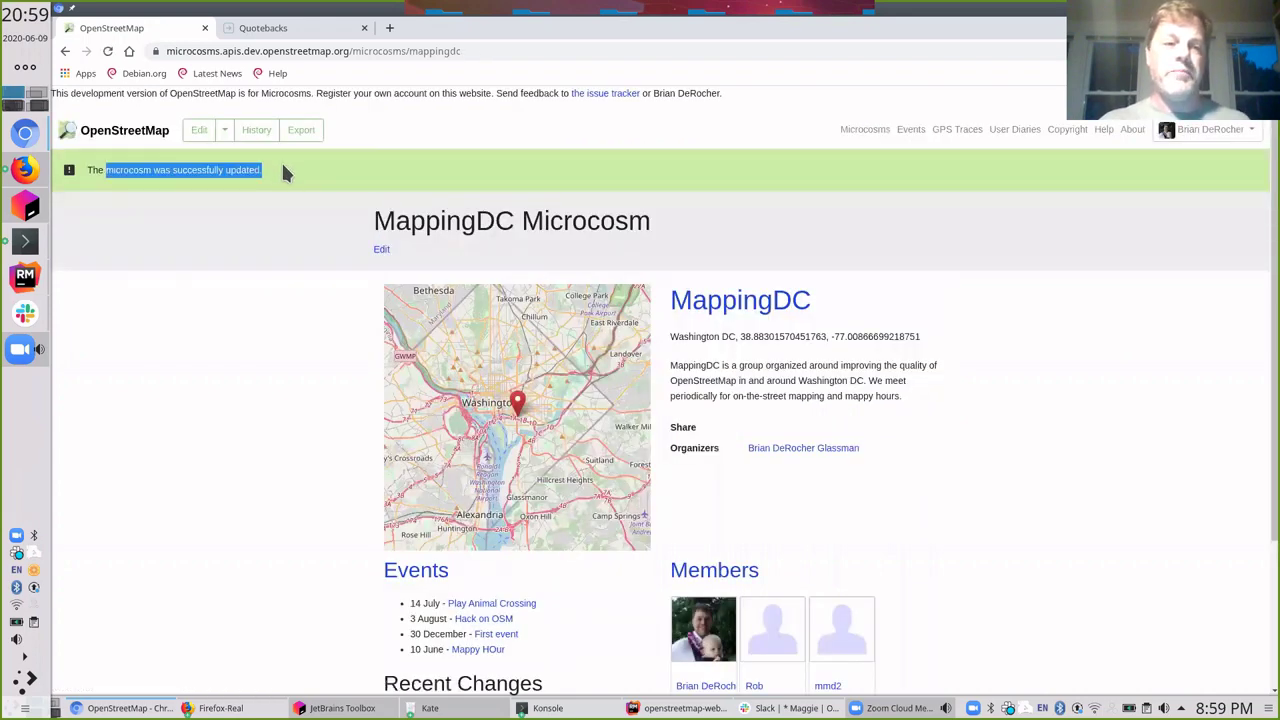
left_click(286, 180)
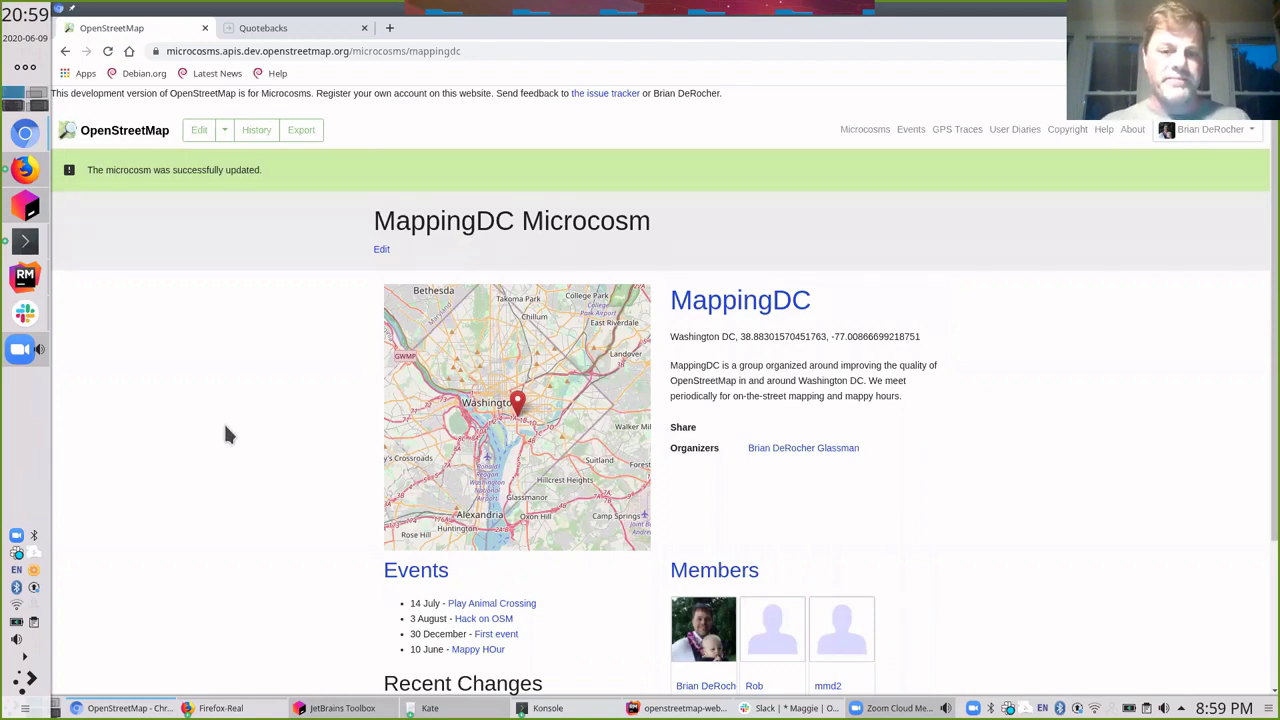
scroll(228, 434, "down", 2)
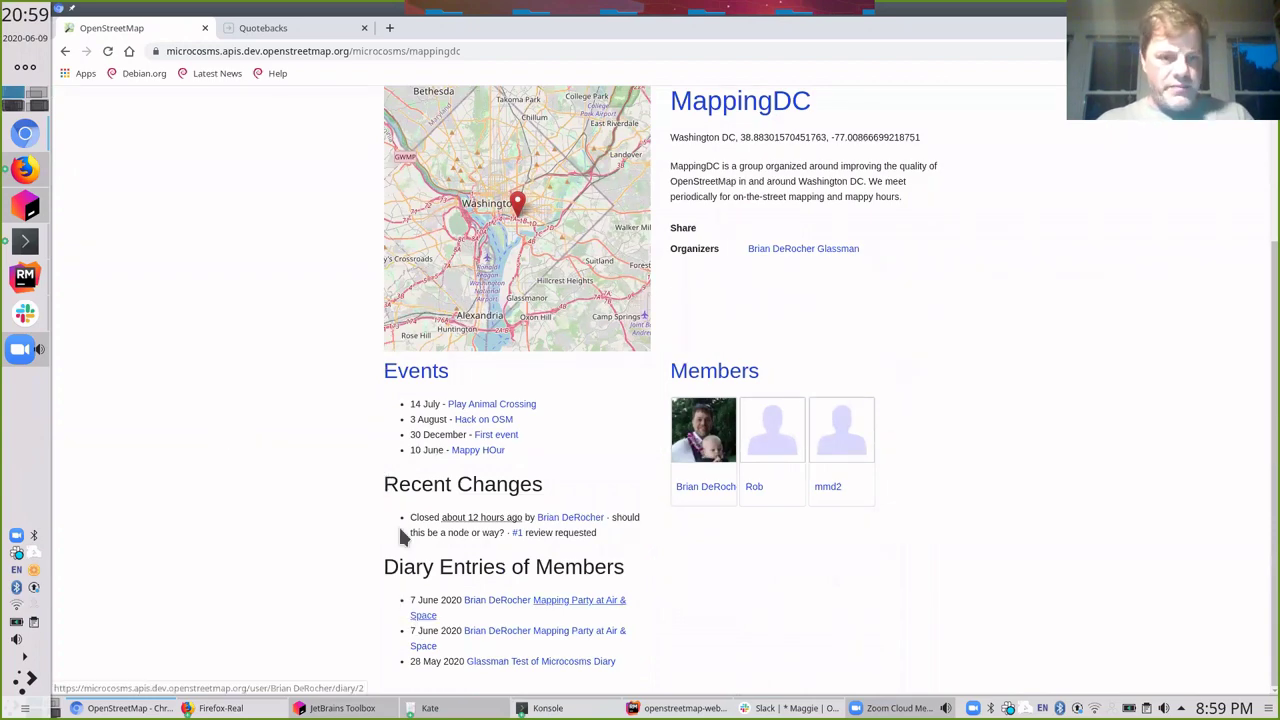
key("alt+Tab")
left_click(459, 373)
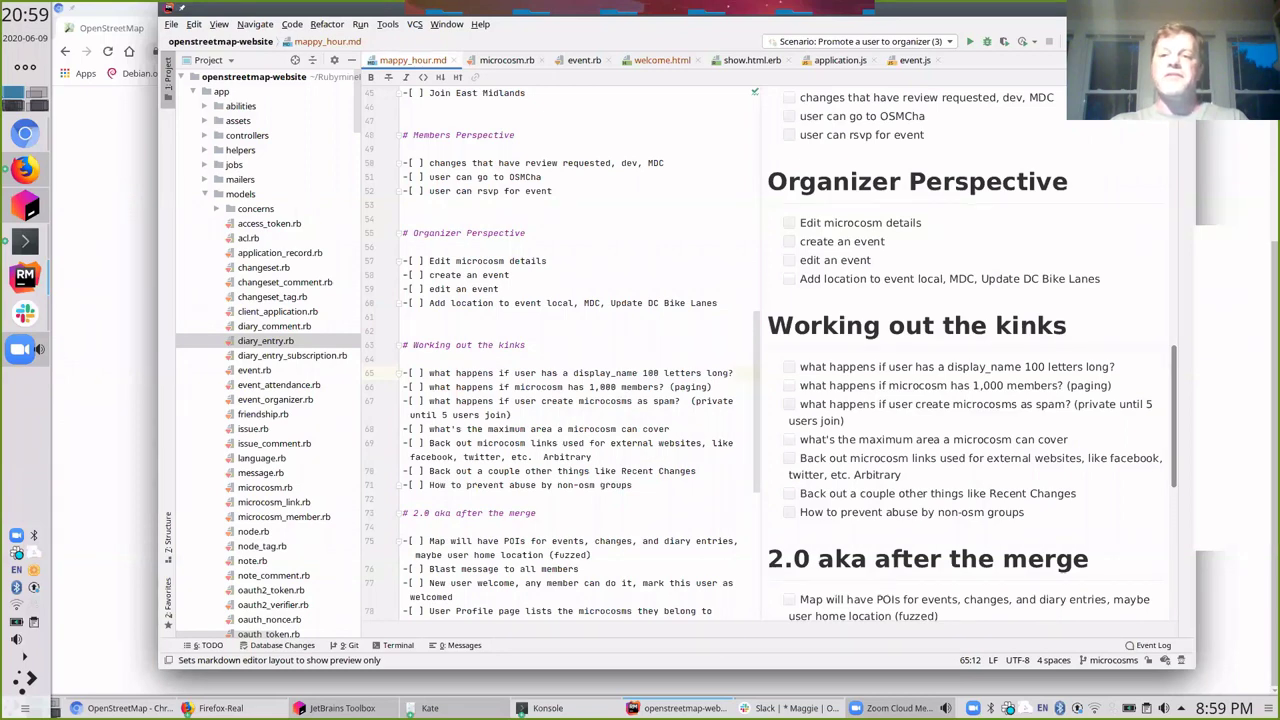
Switch the checklist to Preview Only, highlight the 'display_name 100 letters long' item, and return to MappingDC.
left_click(1180, 77)
scroll(847, 410, "down", 1)
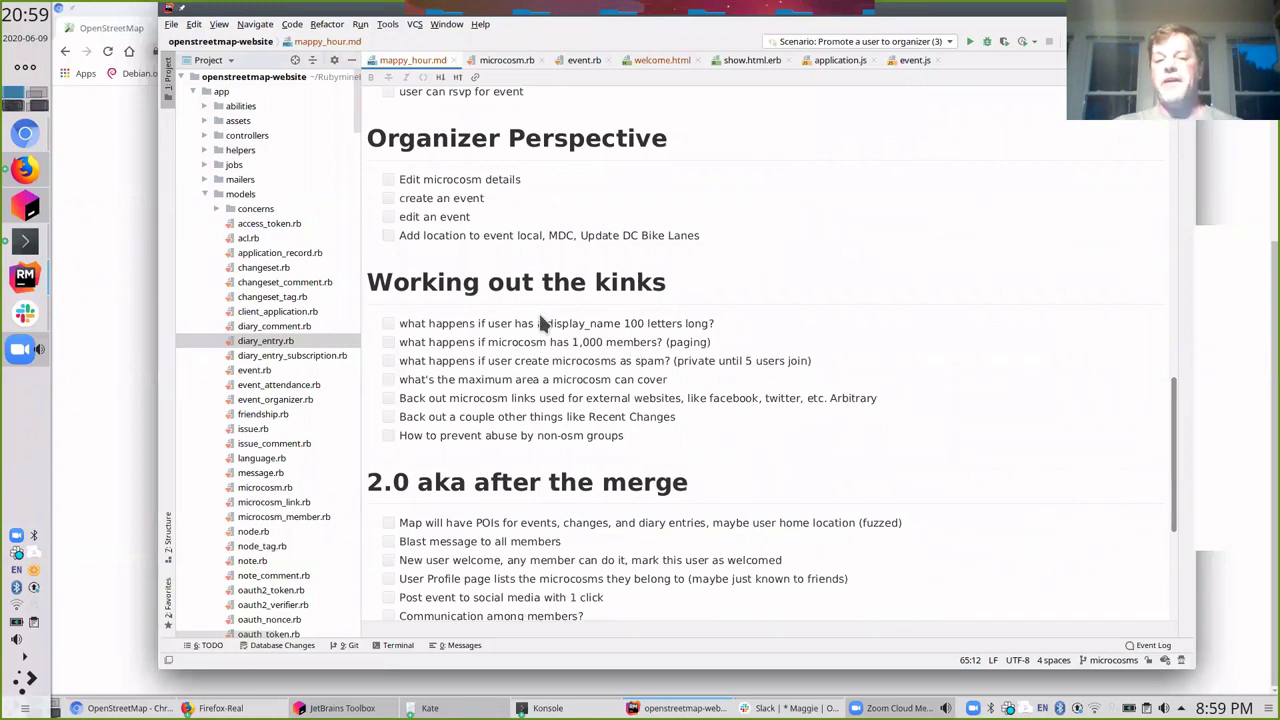
left_click_drag(514, 323, 710, 326)
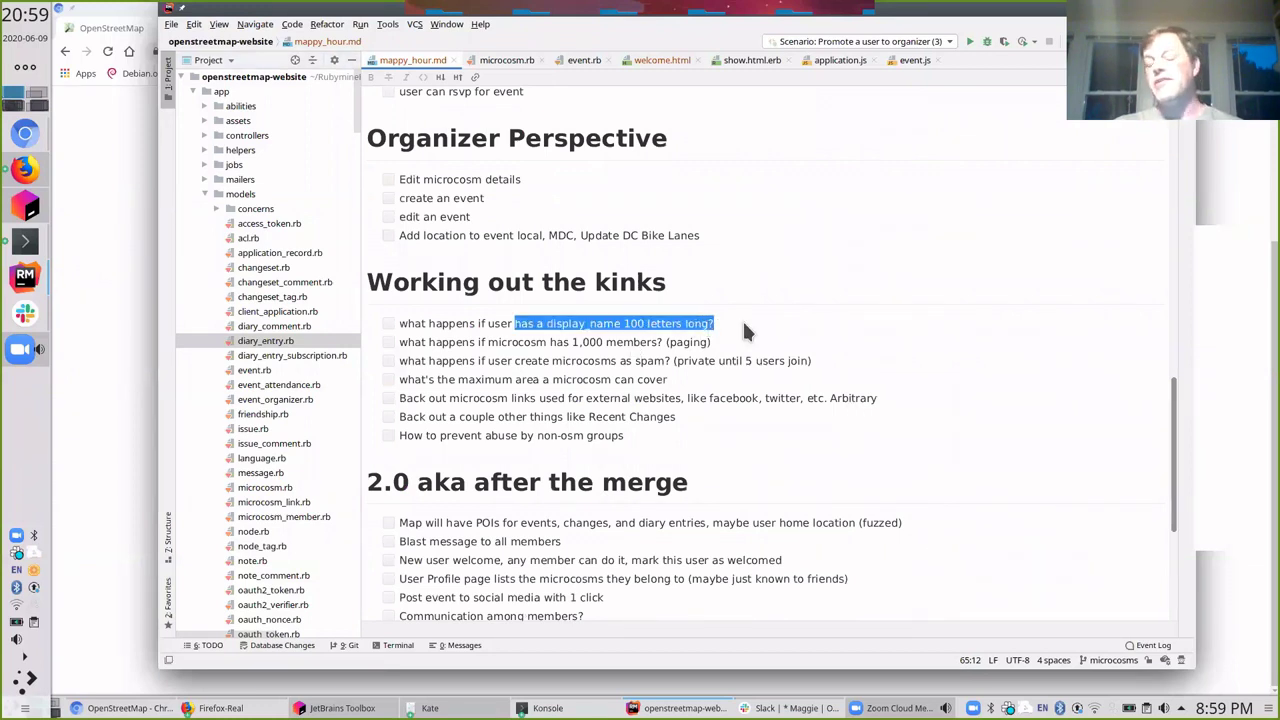
left_click(754, 317)
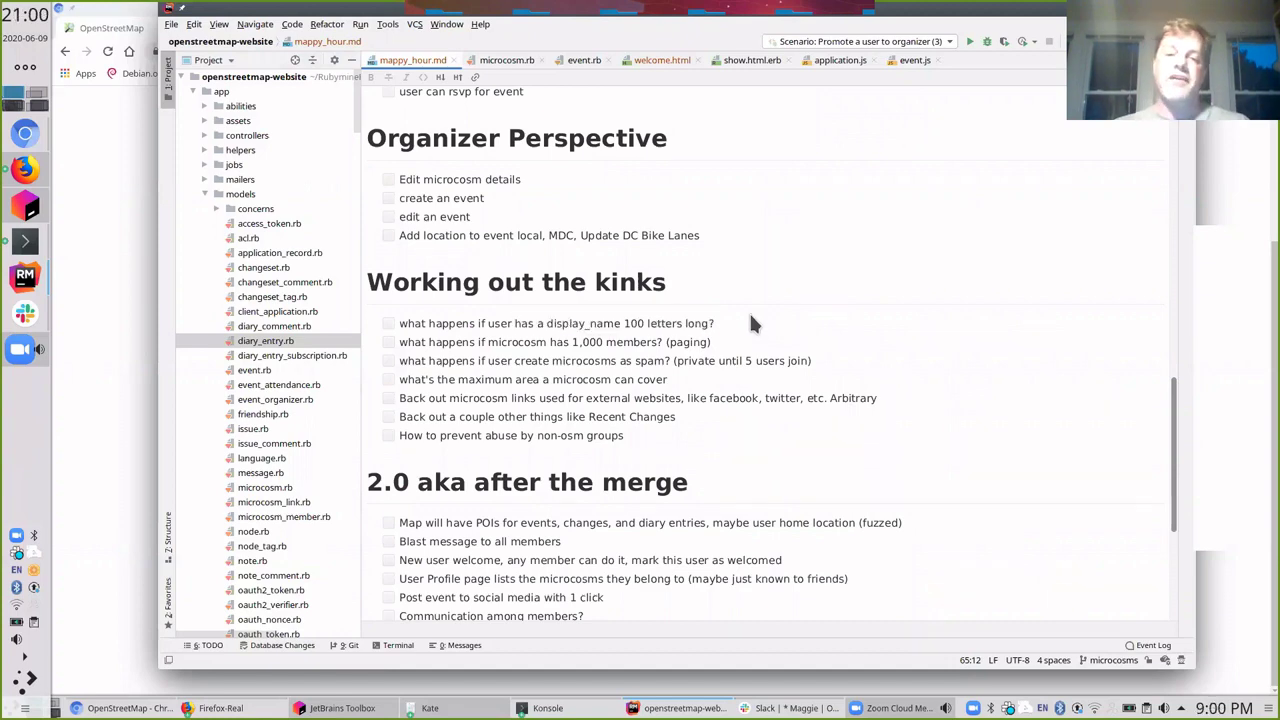
key("alt+Tab")
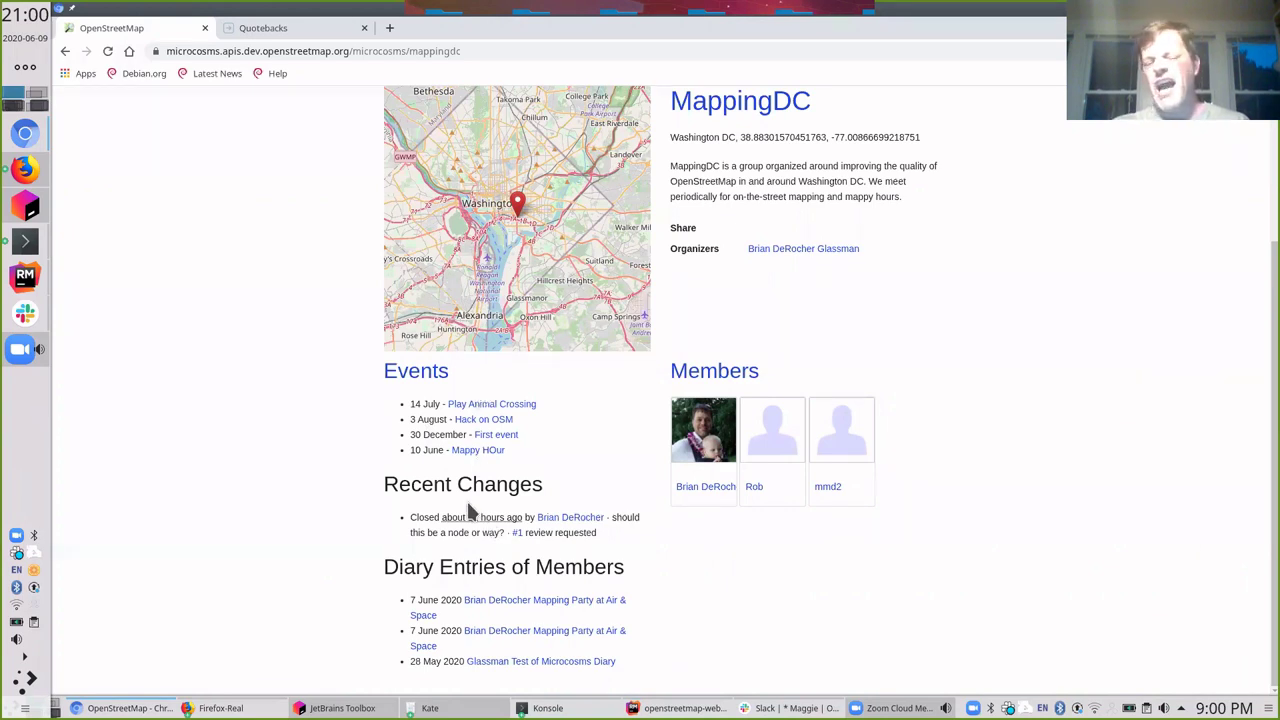
Scroll back up the MappingDC page and go to the All Microcosms list.
mouse_move(481, 521)
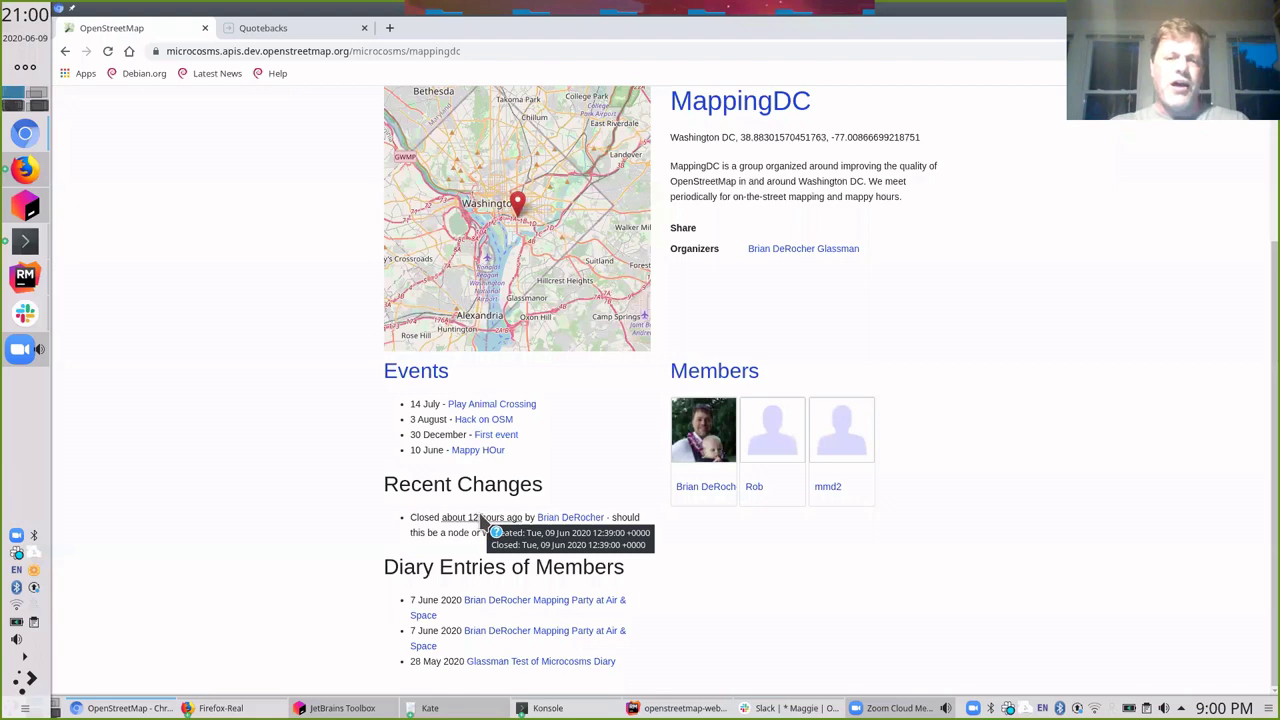
scroll(490, 480, "up", 1)
scroll(486, 286, "up", 2)
scroll(851, 160, "up", 1)
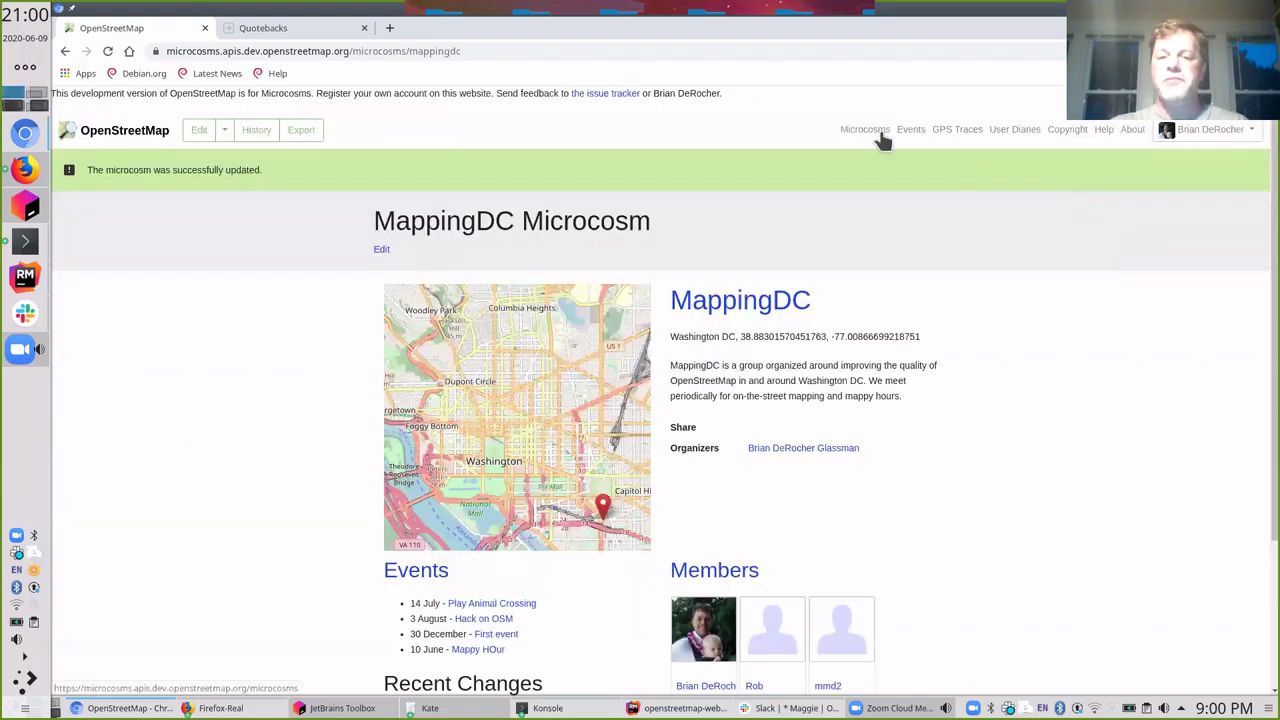
left_click(880, 134)
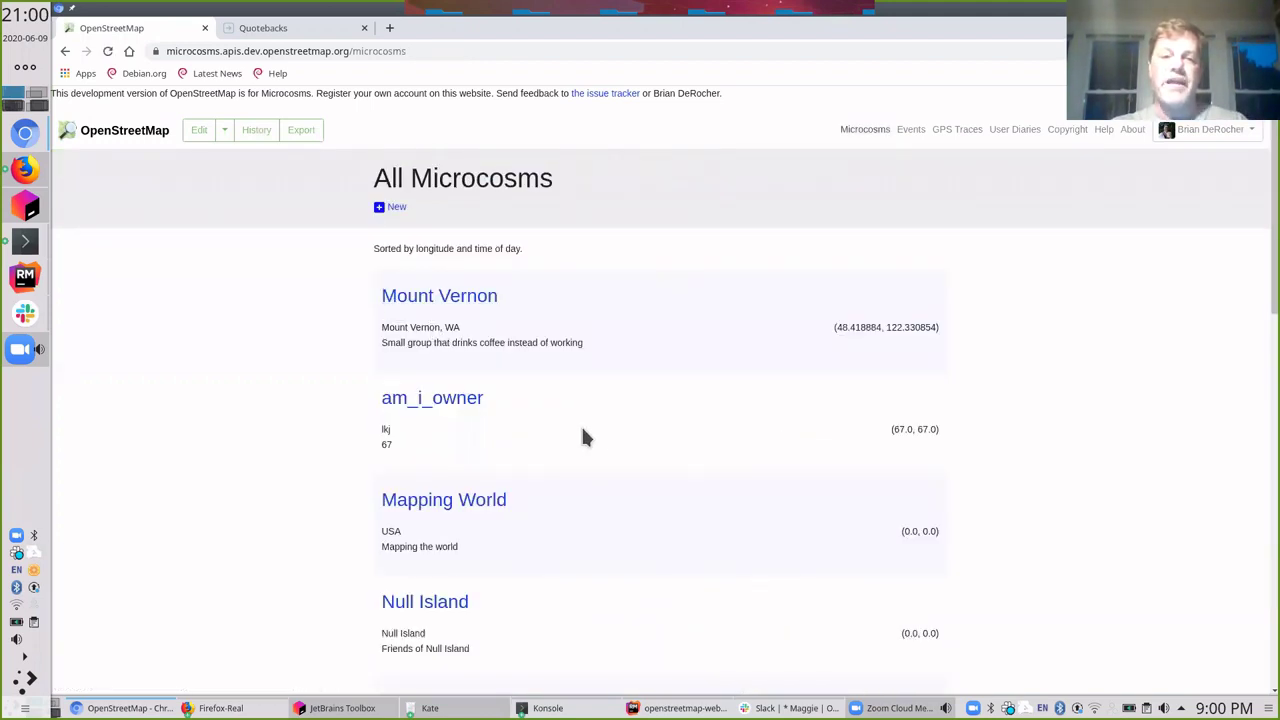
Look over the blank New Microcosm form, then go back to the list.
left_click(396, 208)
scroll(264, 520, "down", 5)
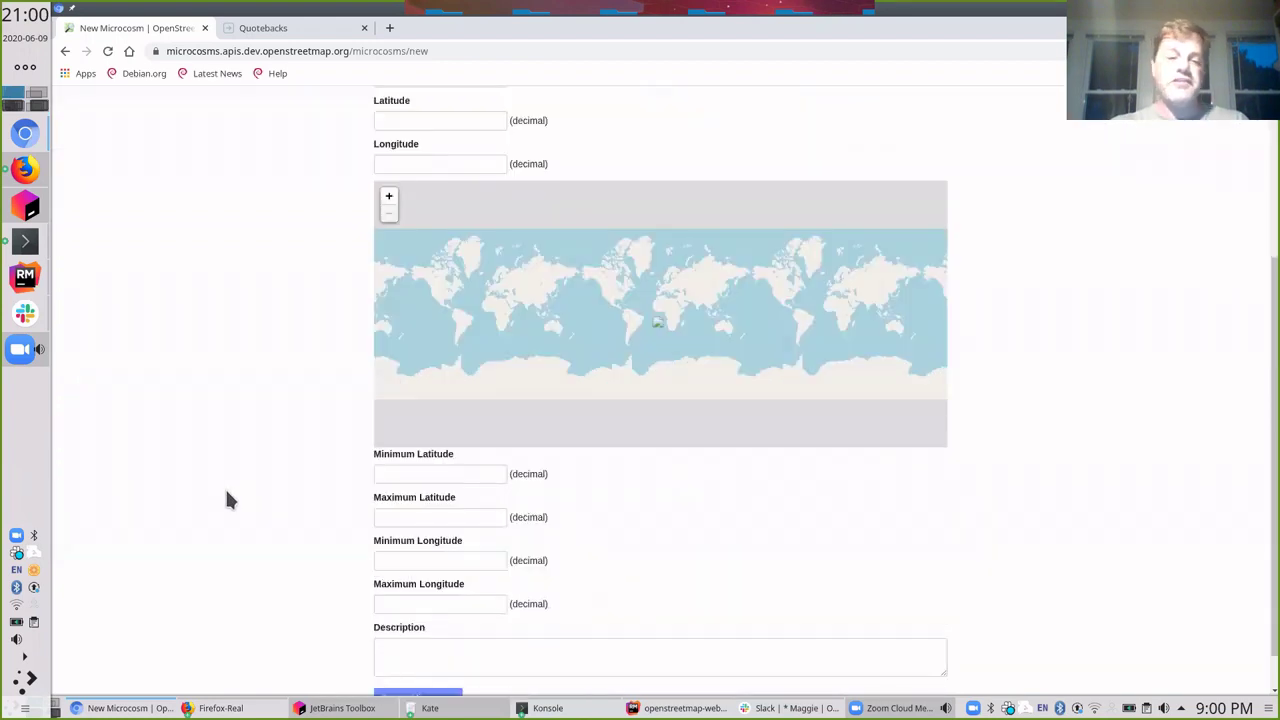
key("alt+Left")
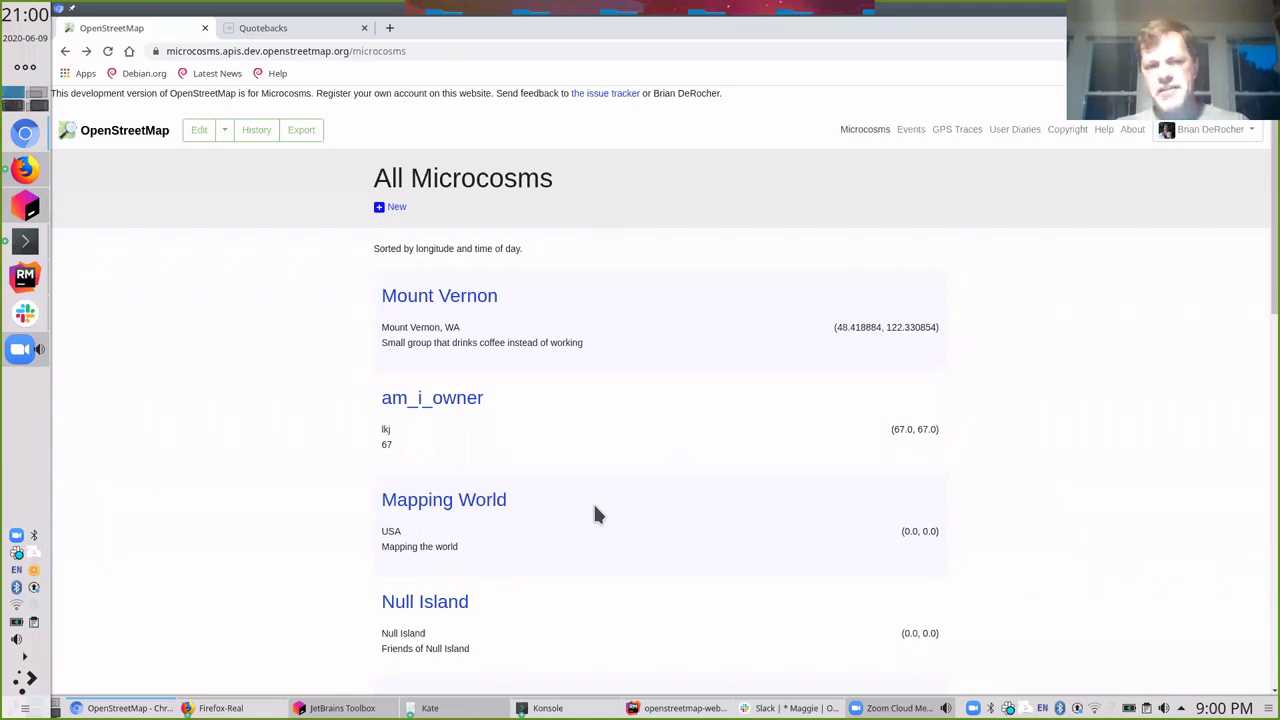
Peek at the Mount Vernon microcosm, then scroll down the All Microcosms list.
left_click(430, 300)
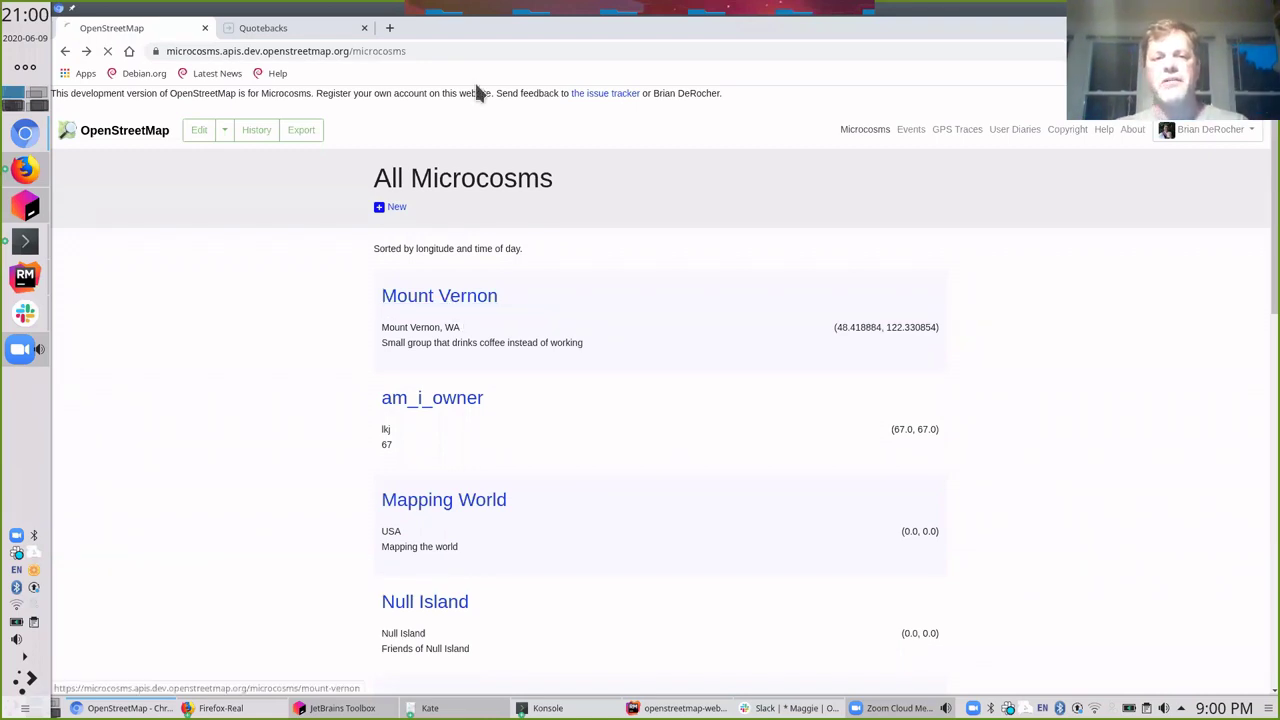
left_click(65, 51)
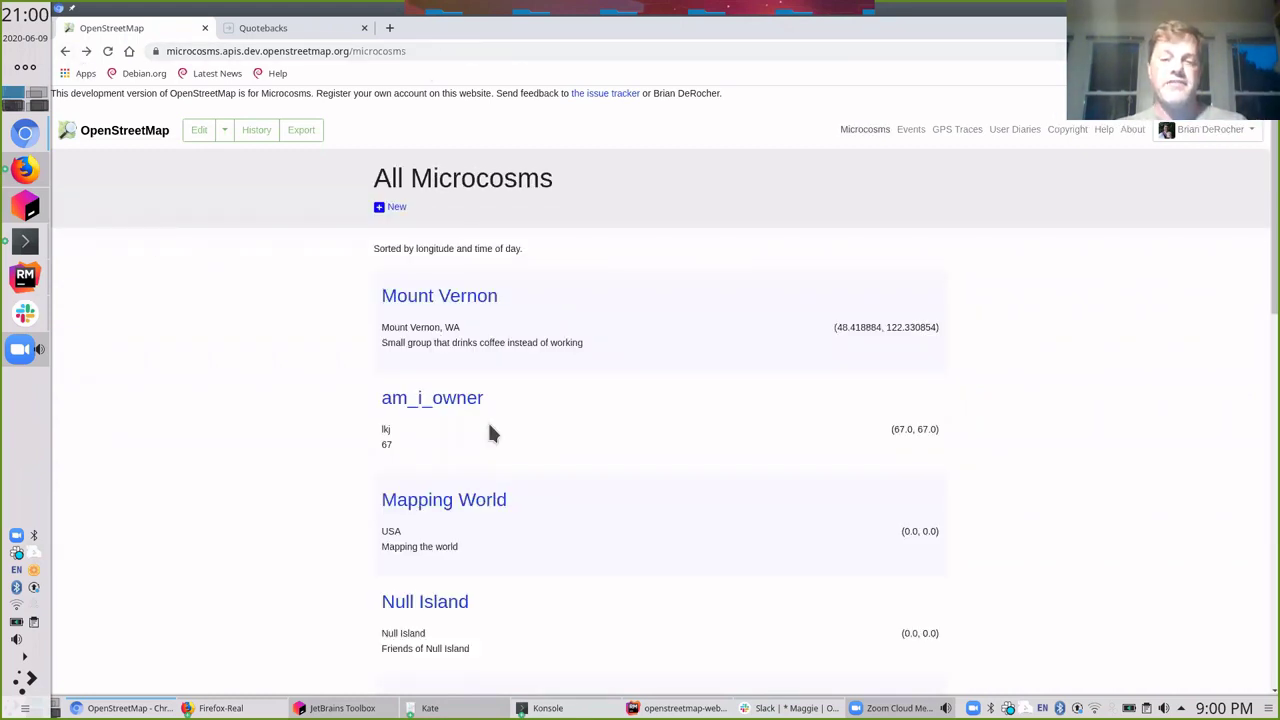
scroll(495, 485, "down", 5)
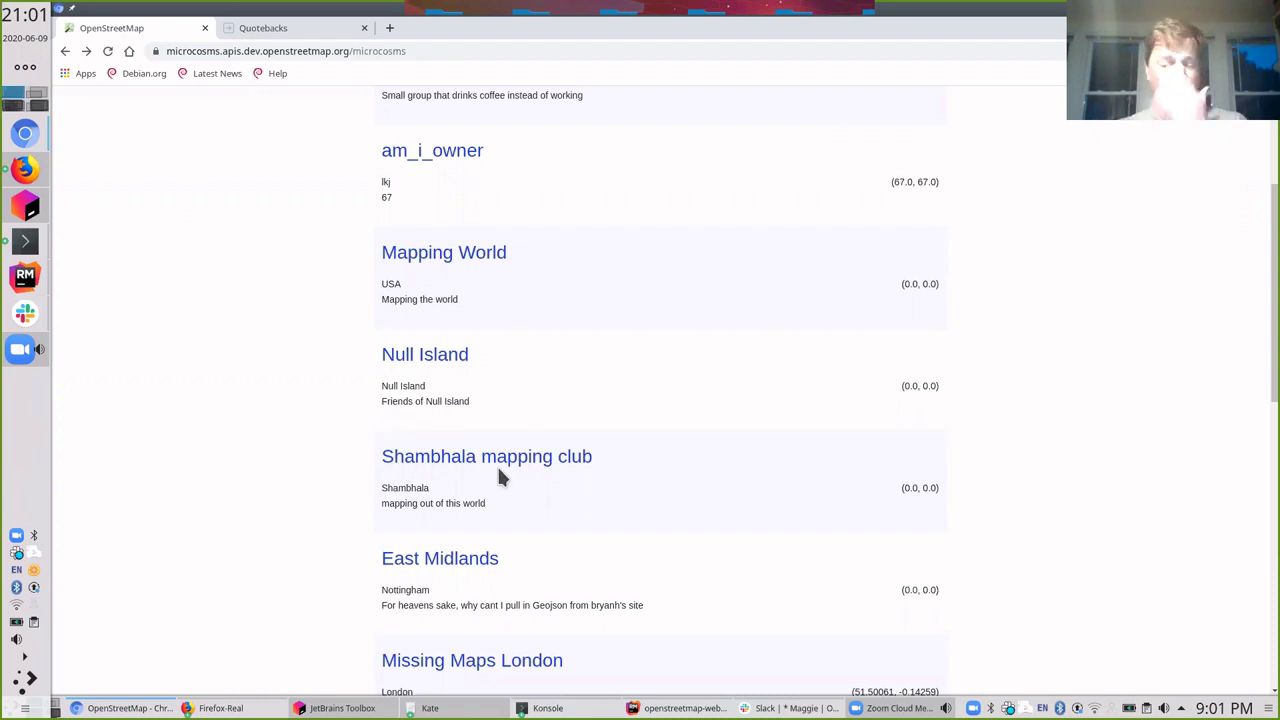
scroll(329, 473, "down", 5)
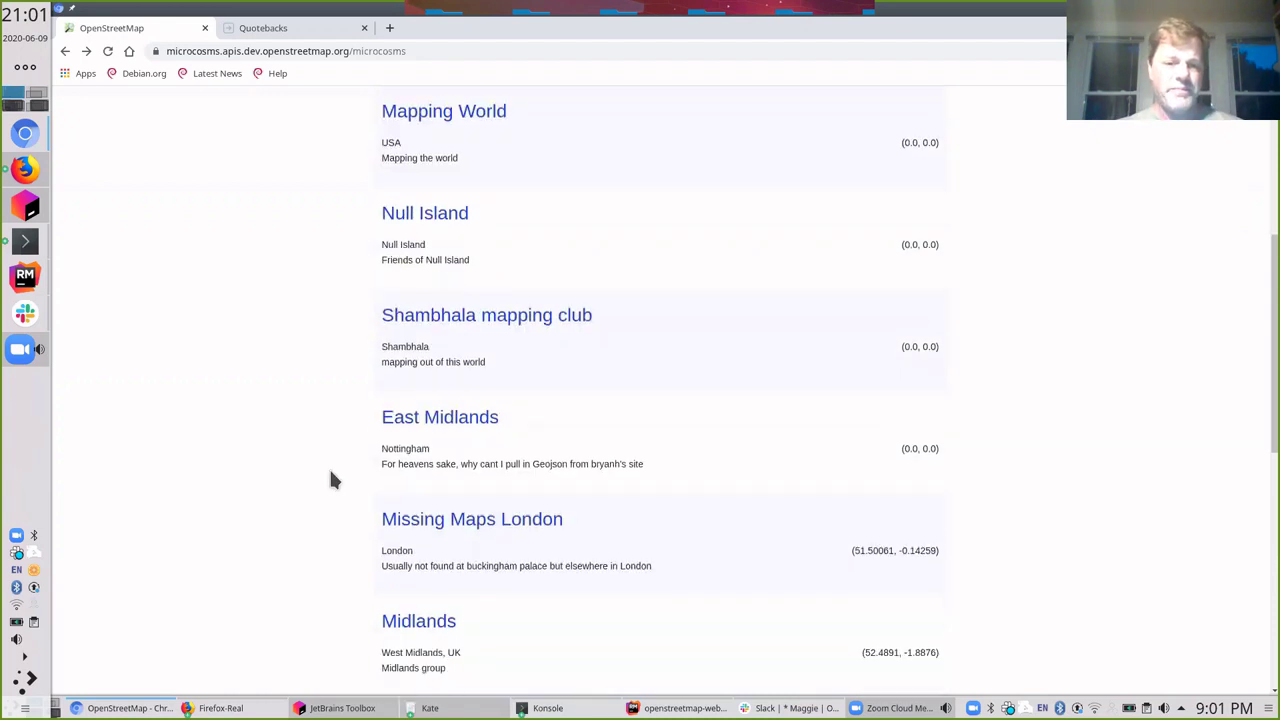
scroll(329, 473, "down", 4)
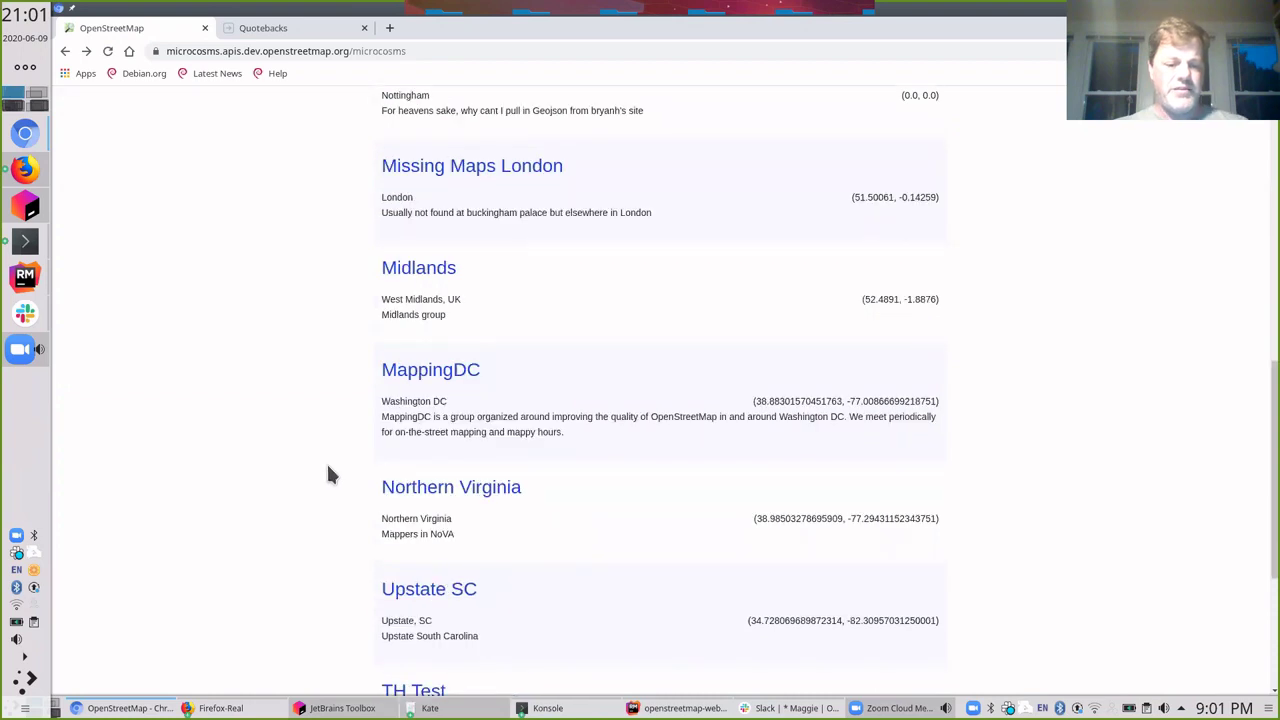
Glance at the mappy_hour.md checklist, then open the MappingDC microcosm page.
key("alt+Tab")
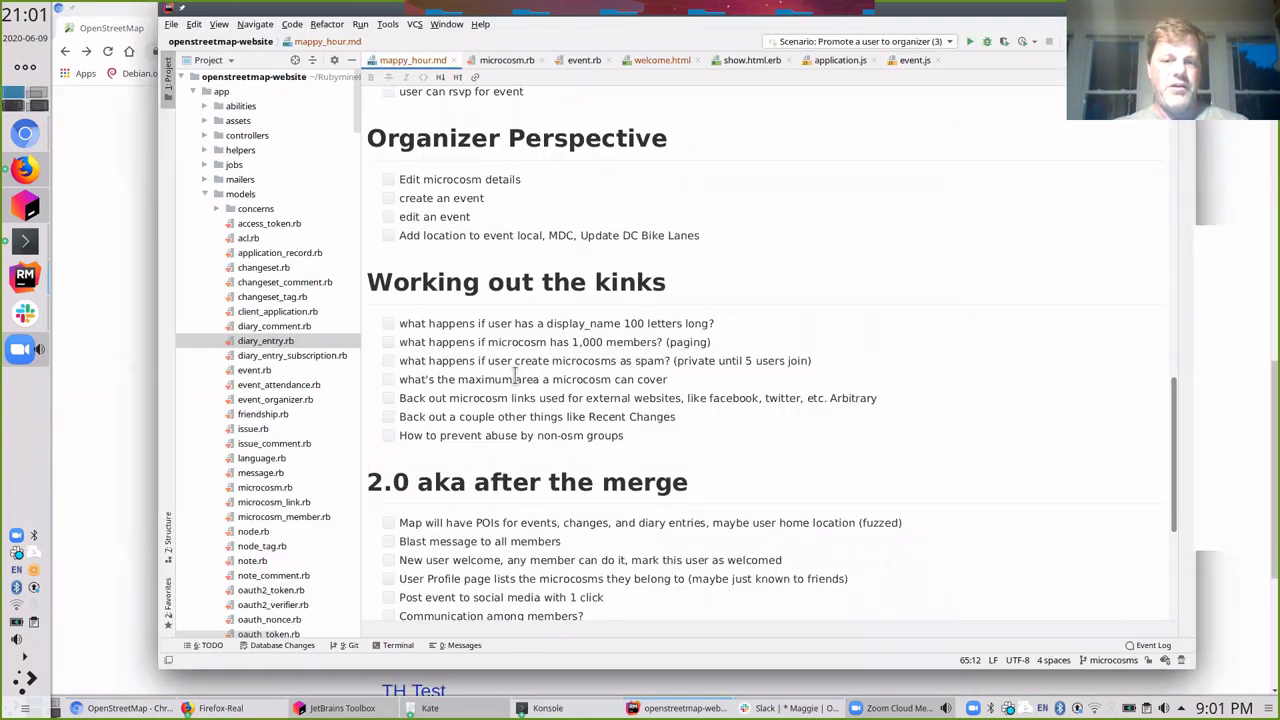
key("alt+Tab")
left_click(424, 374)
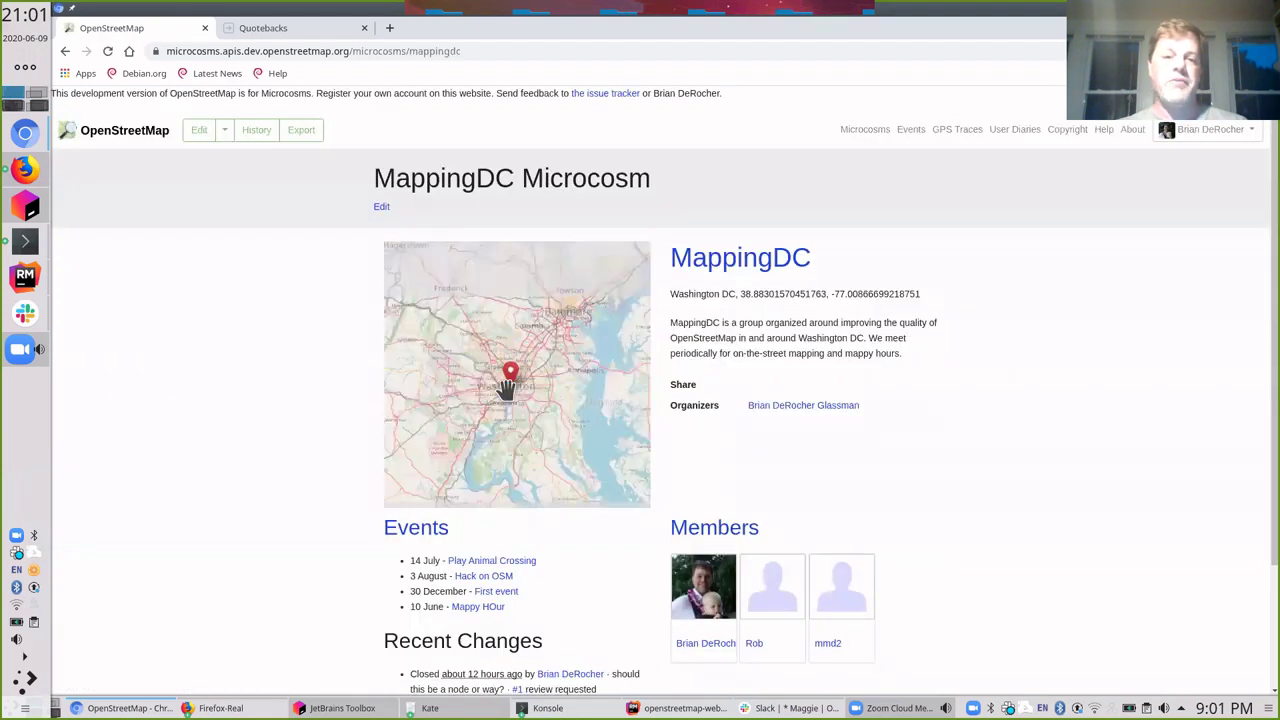
Zoom the MappingDC map out to North America, pan DC east, and zoom in on the central plains.
scroll(507, 388, "down", 2)
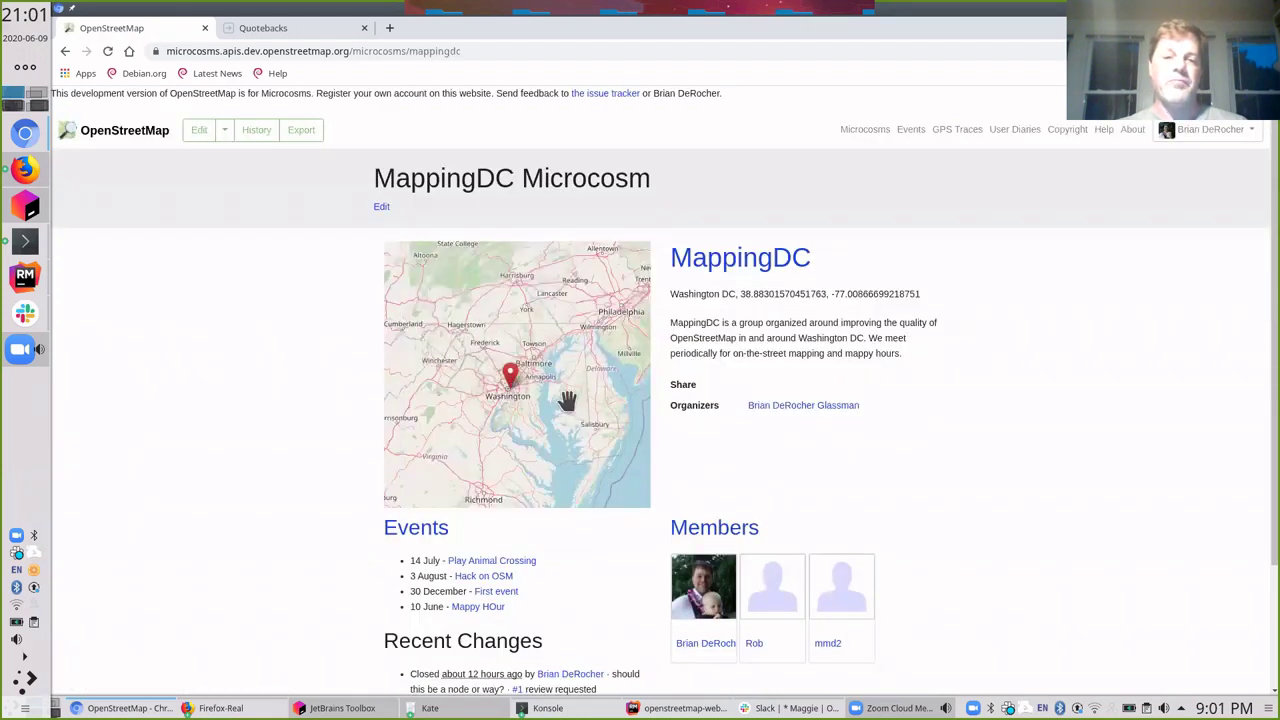
scroll(540, 402, "down", 2)
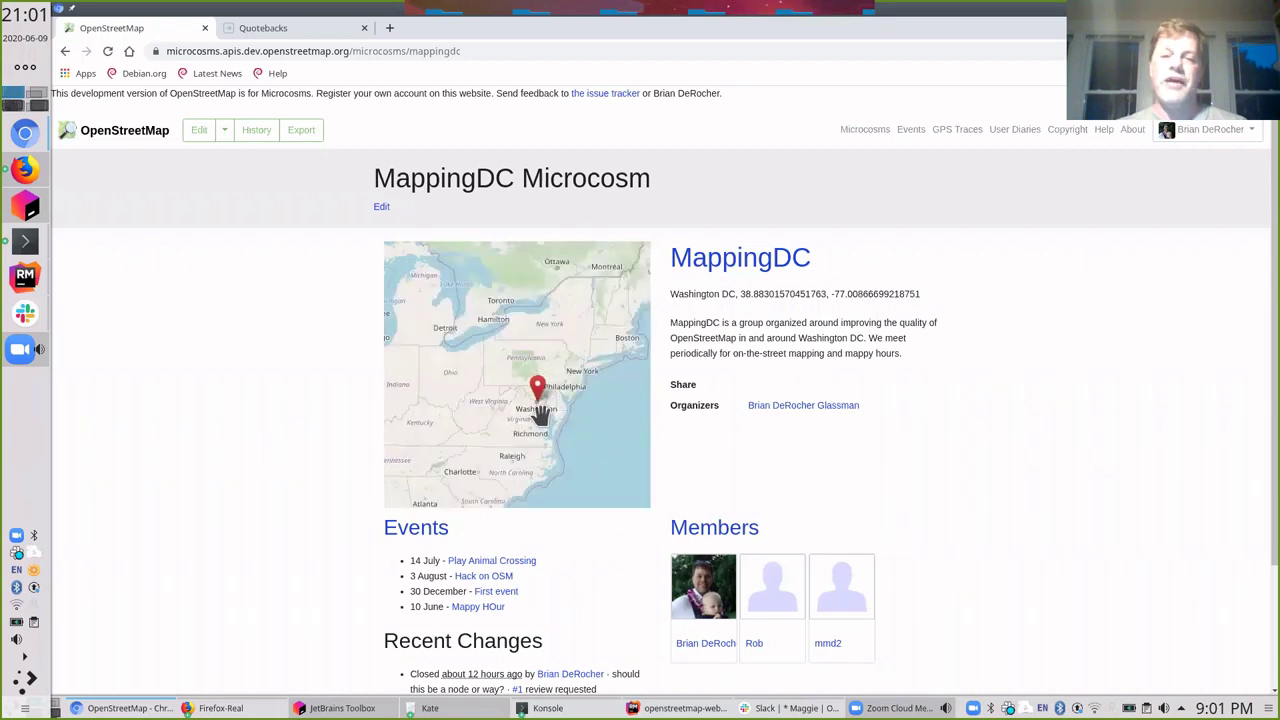
left_click_drag(540, 410, 594, 434)
scroll(532, 395, "down", 1)
scroll(532, 395, "down", 1)
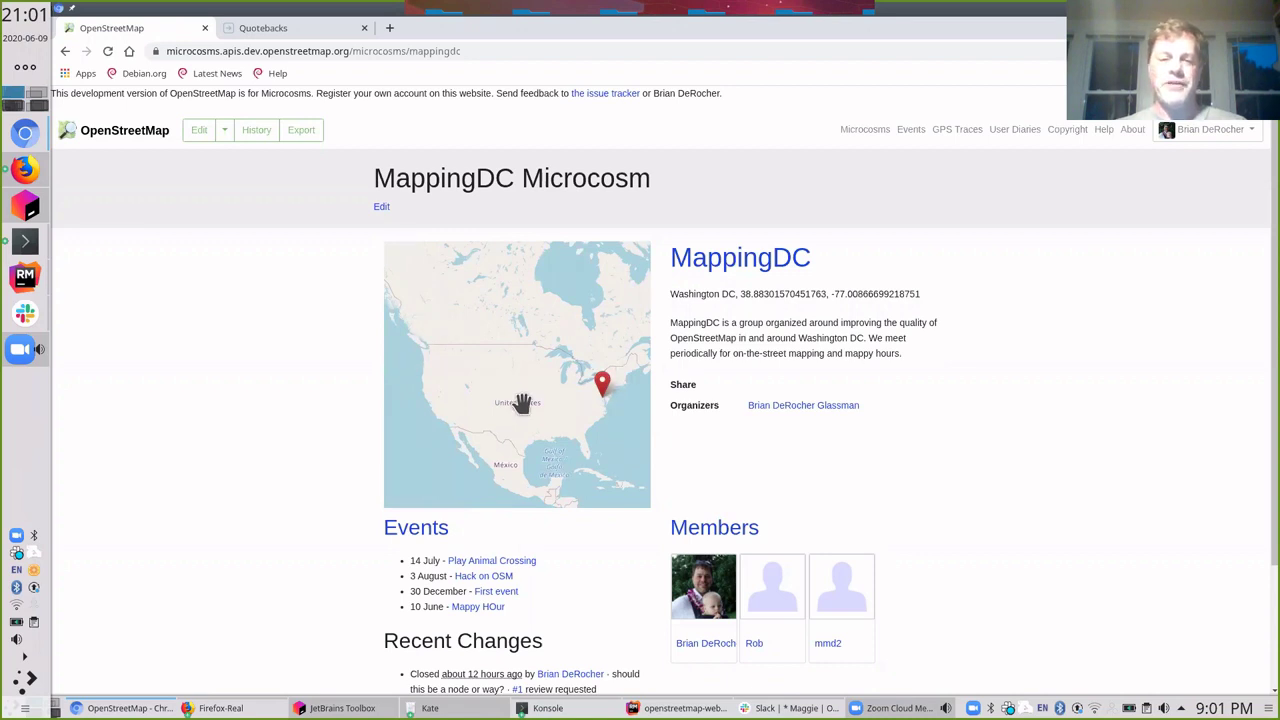
scroll(516, 410, "up", 1)
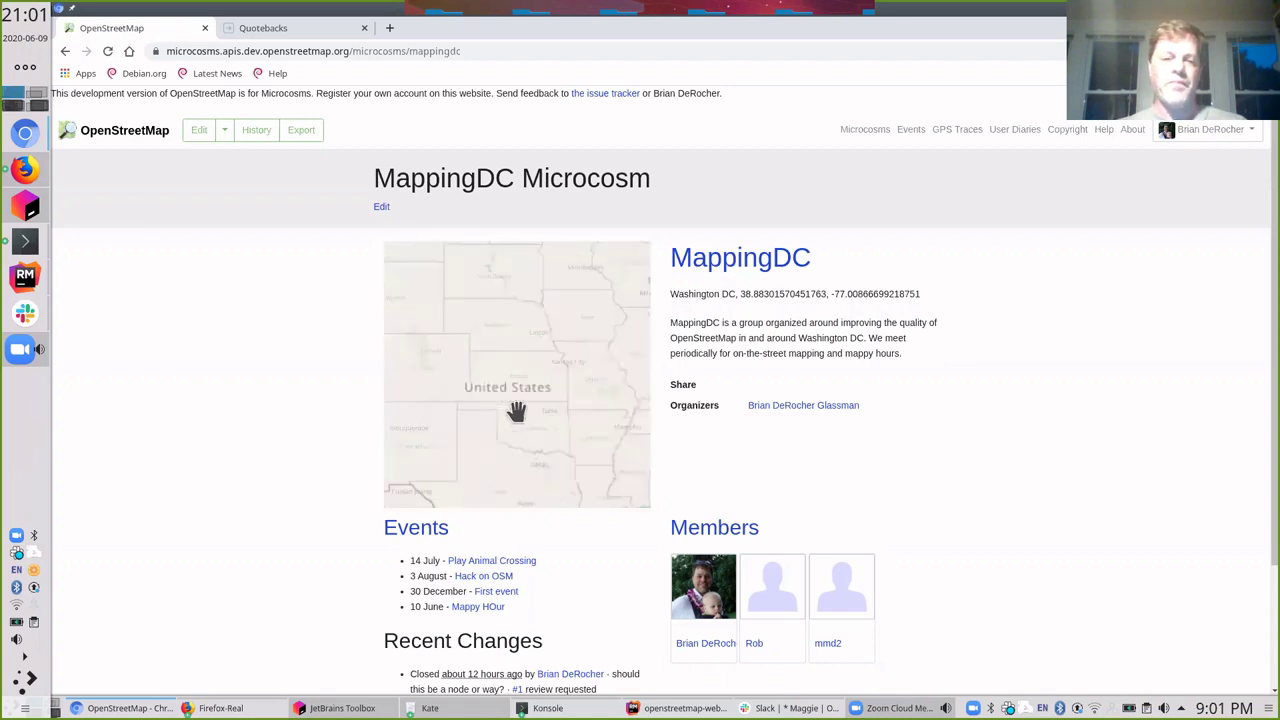
scroll(514, 412, "up", 1)
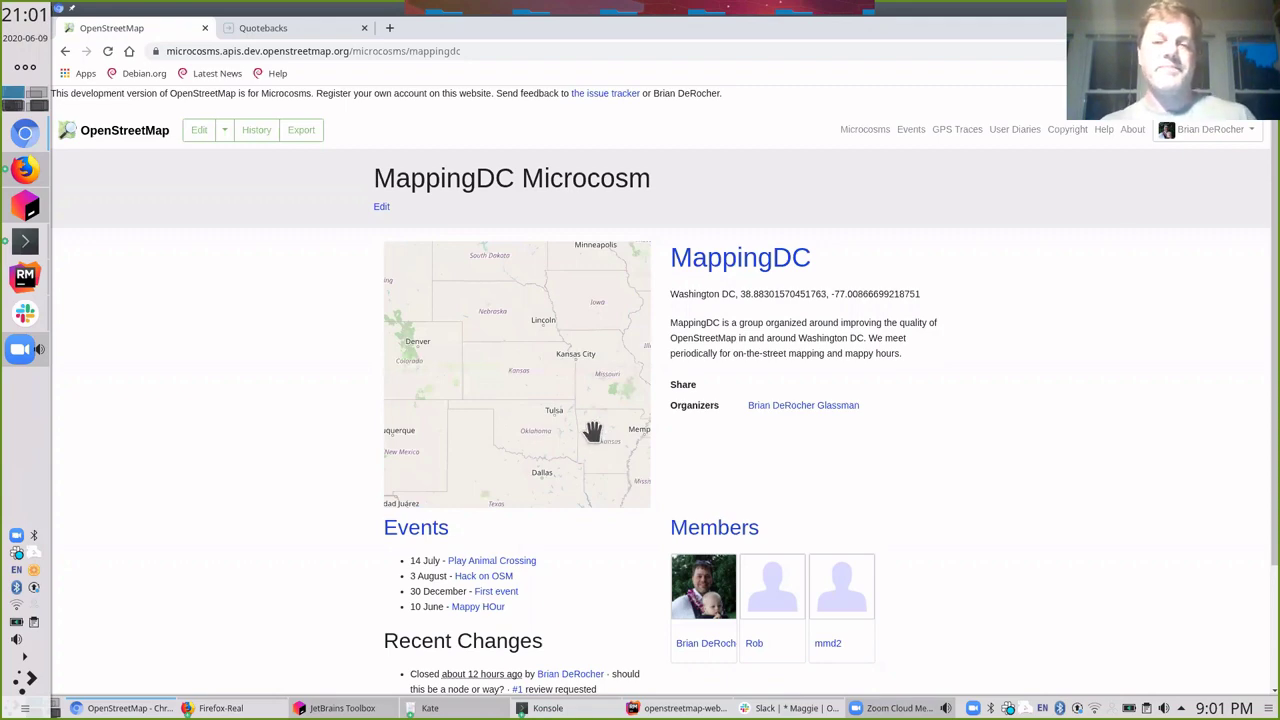
key("alt+Tab")
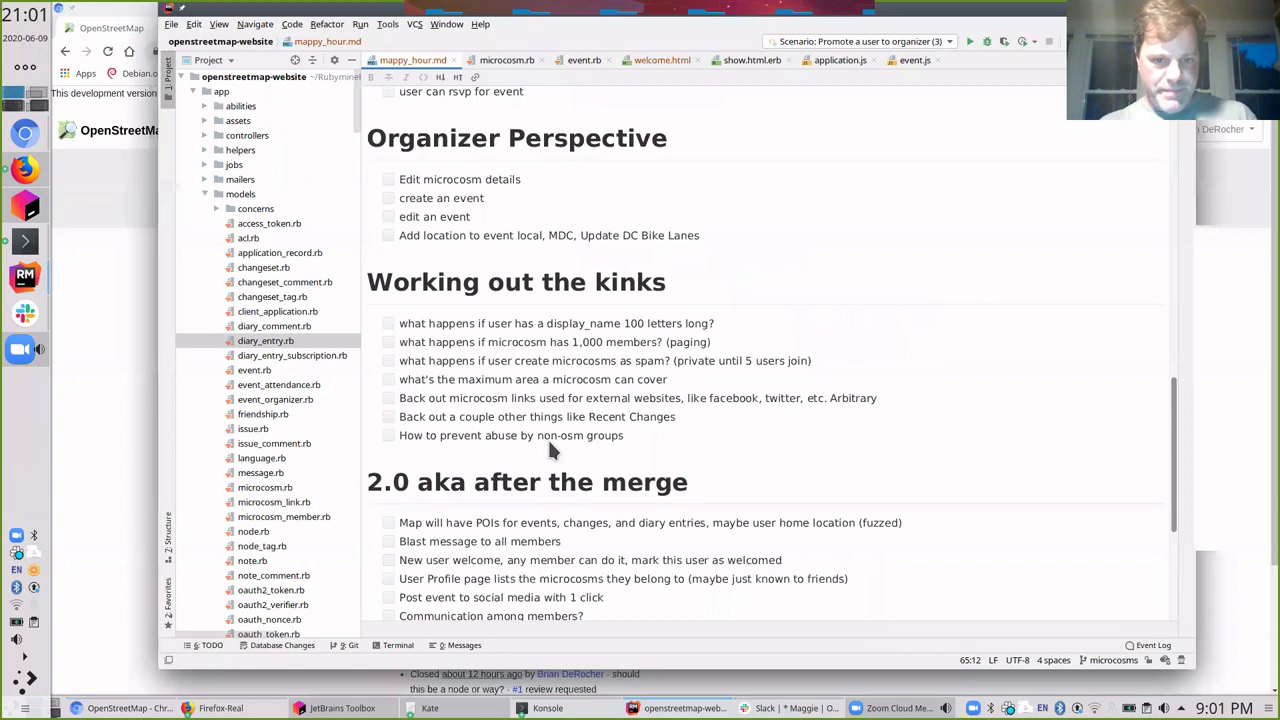
scroll(547, 437, "down", 1)
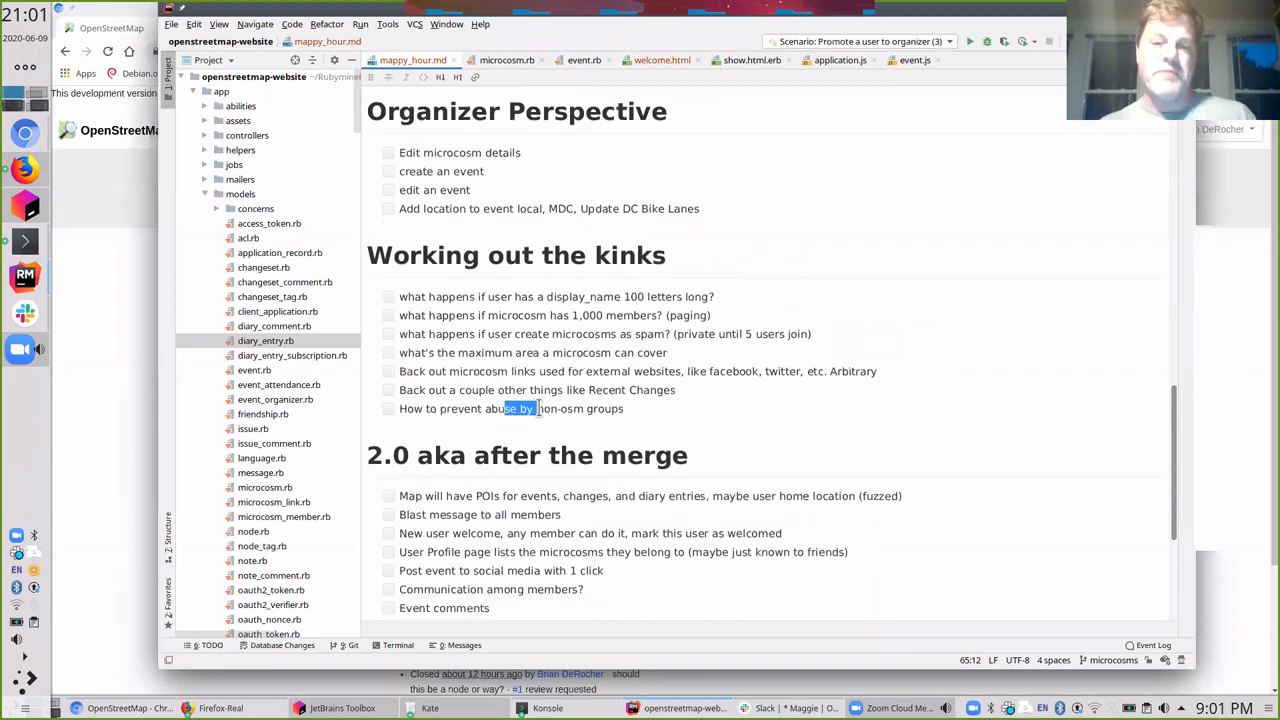
key("alt+Tab")
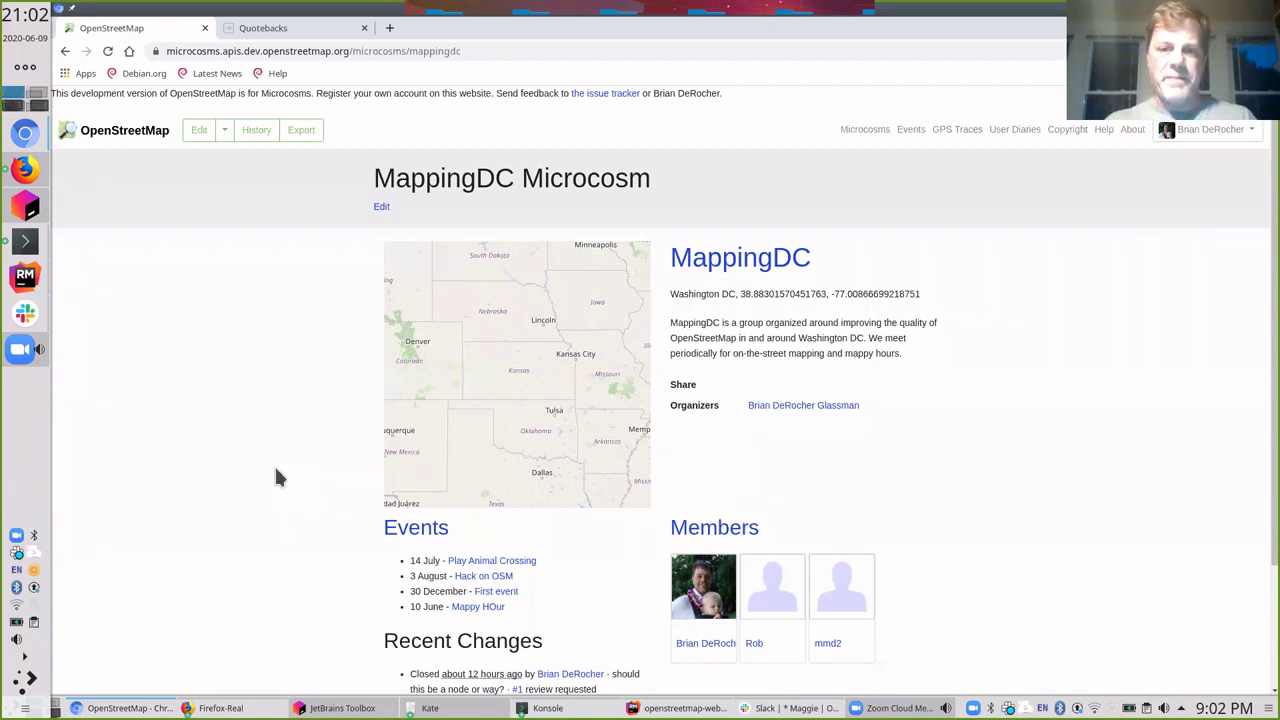
key("alt+Tab")
scroll(572, 452, "down", 2)
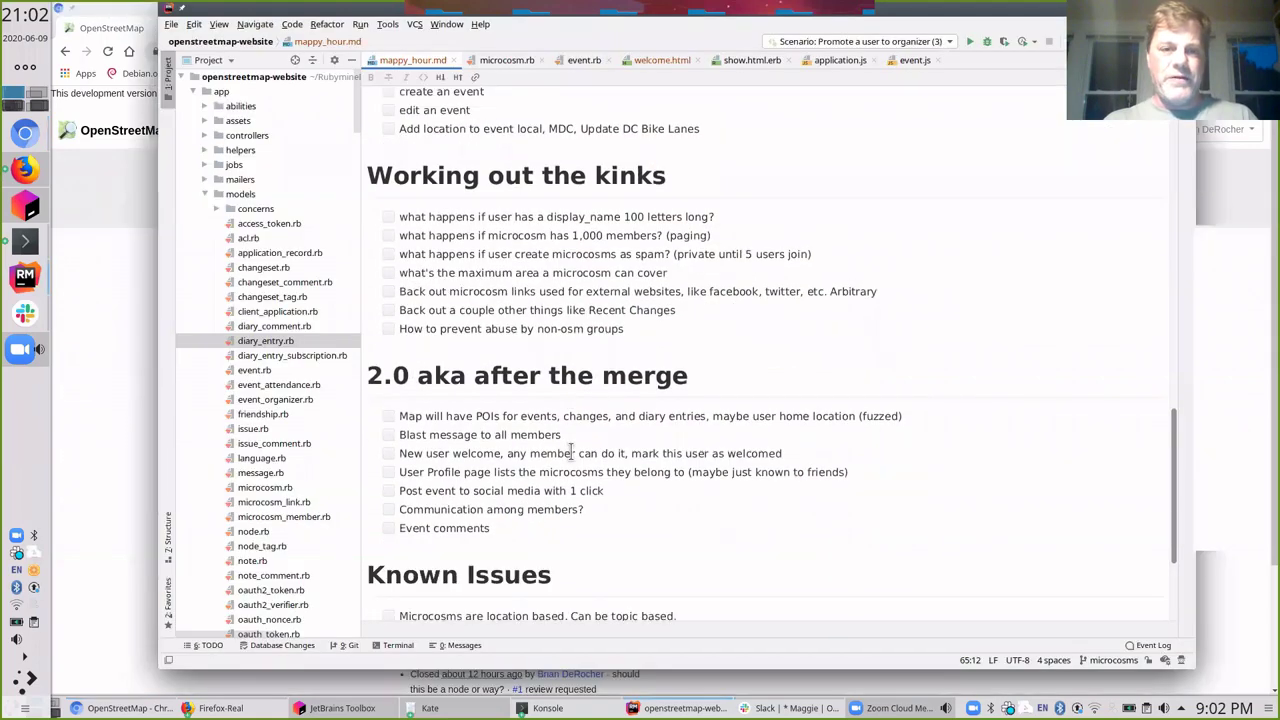
left_click(474, 395, "shift")
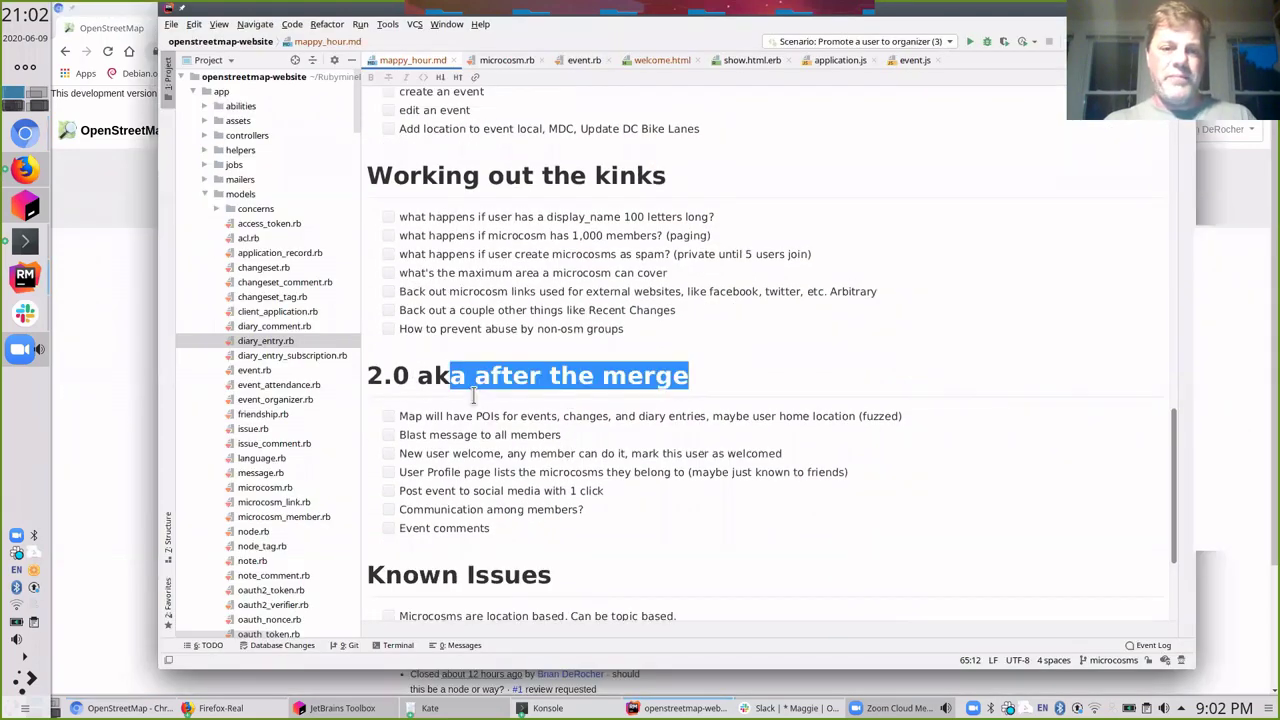
scroll(470, 390, "down", 2)
left_click(462, 338)
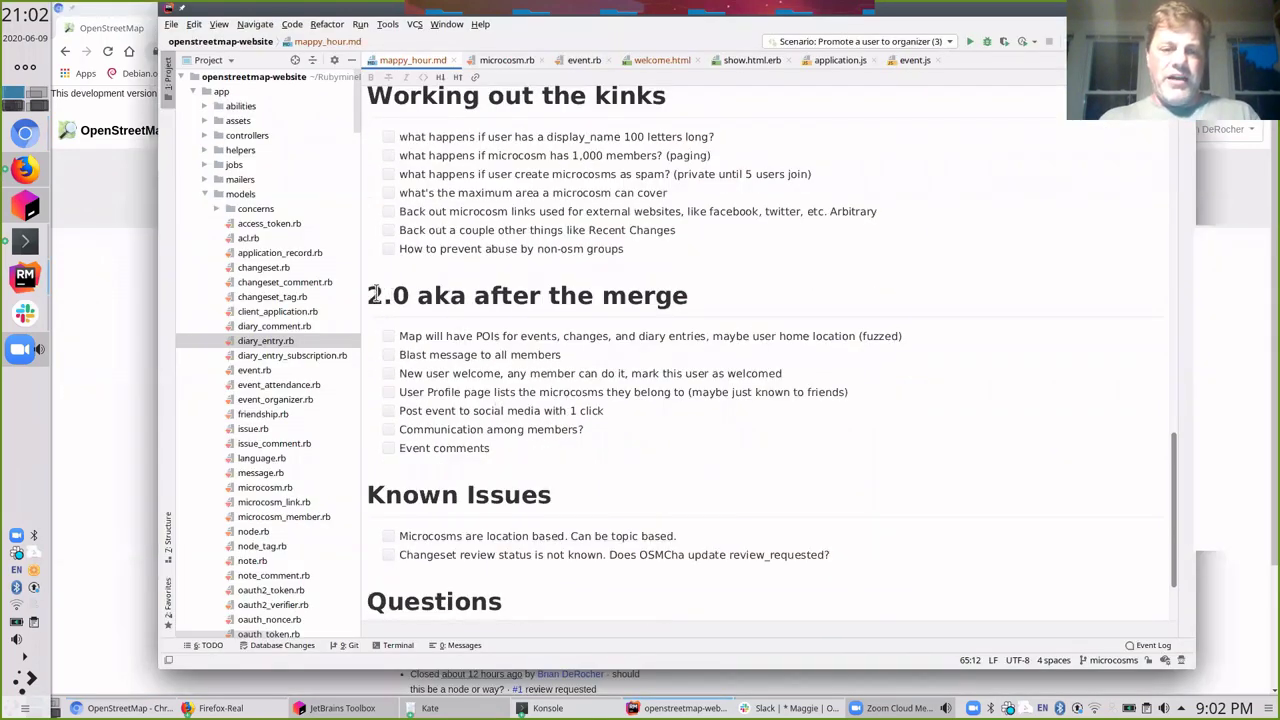
left_click_drag(382, 295, 478, 305)
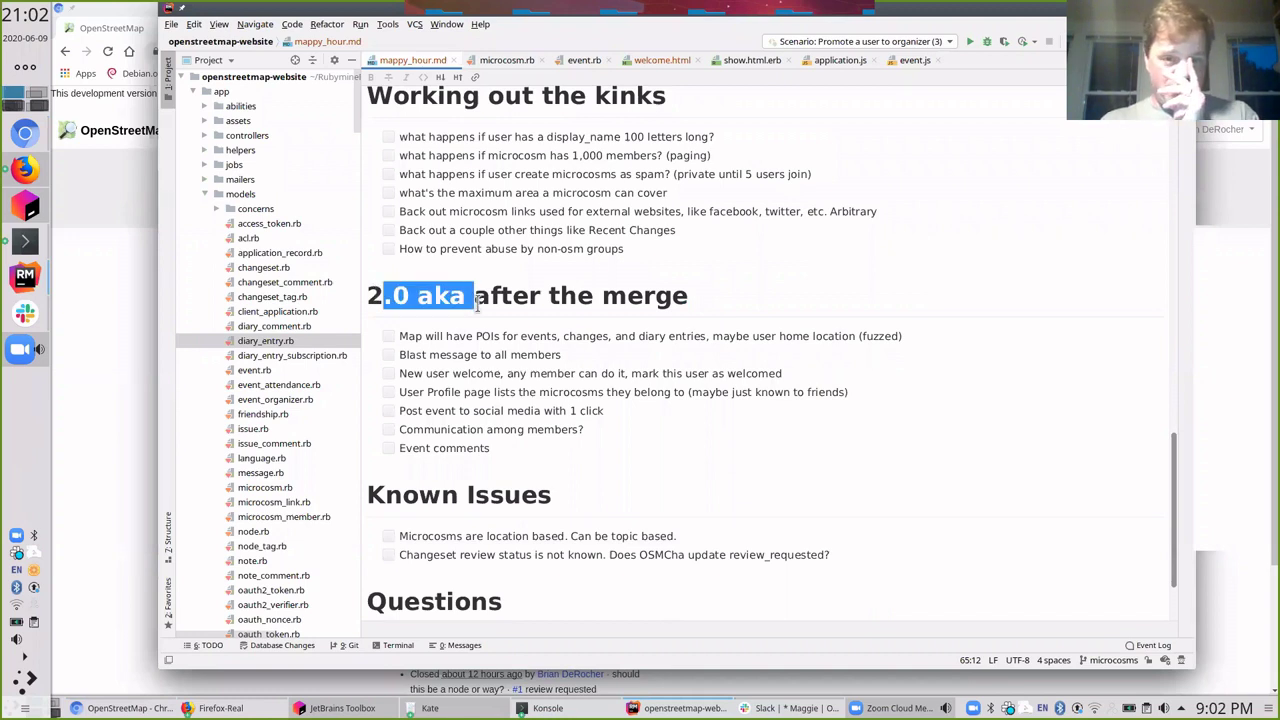
left_click(477, 305)
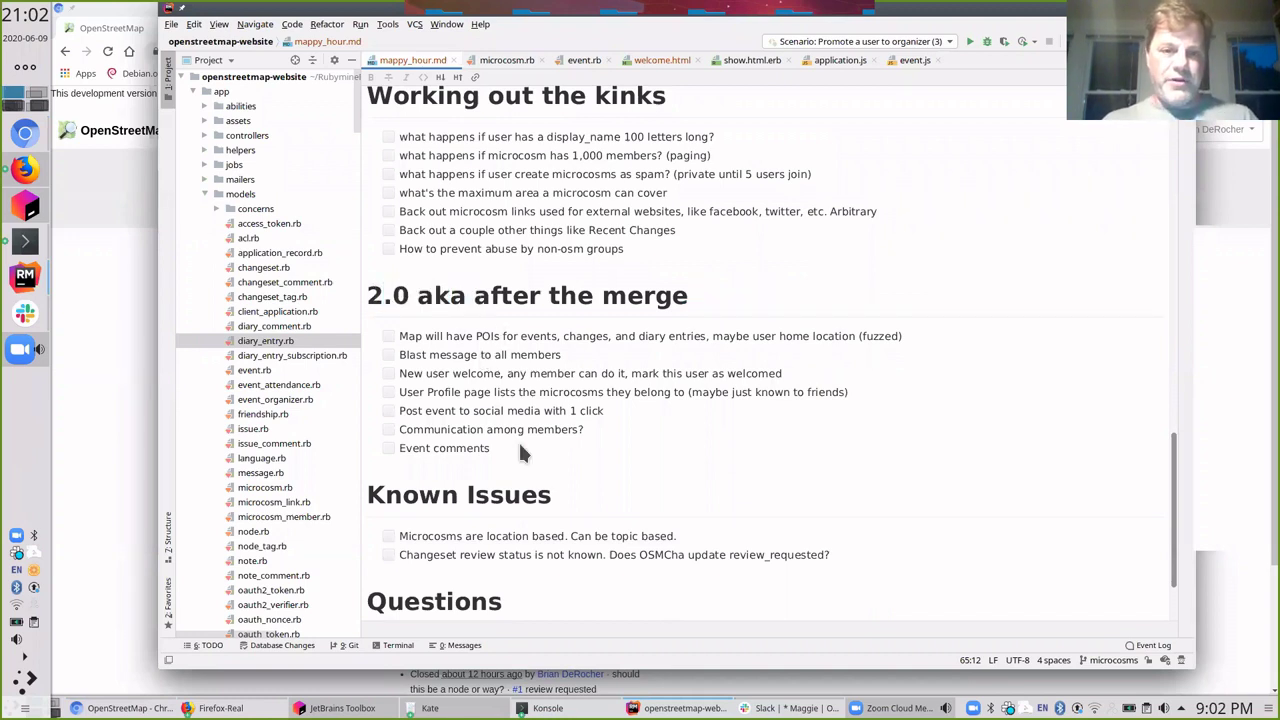
scroll(519, 435, "down", 1)
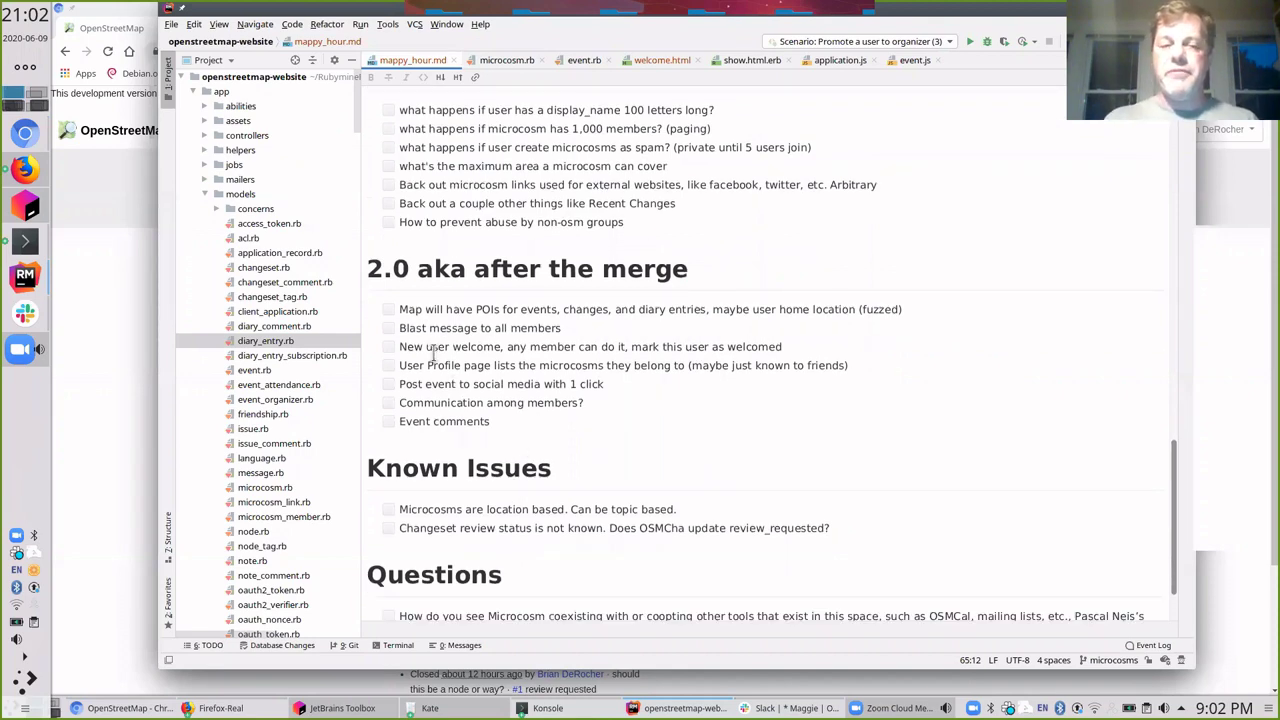
key("alt+Tab")
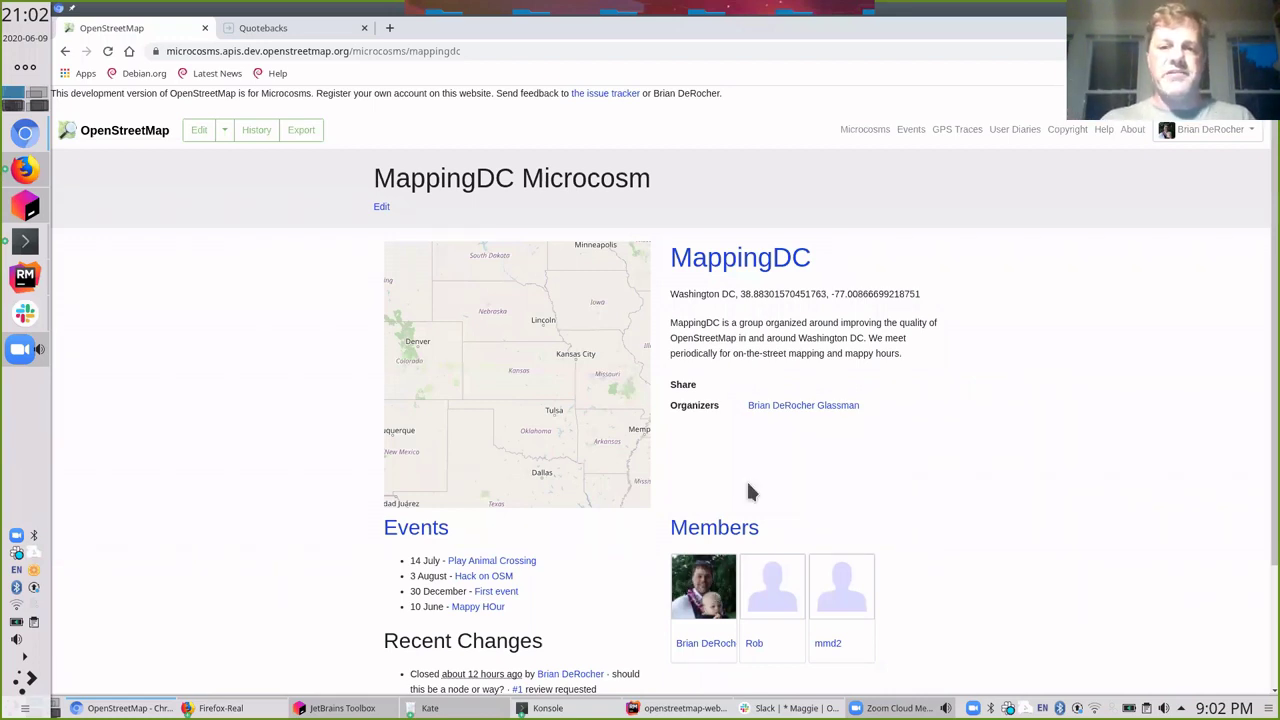
Highlight the 'blast message to all members' checklist item, then review the MappingDC page's members.
key("alt+Tab")
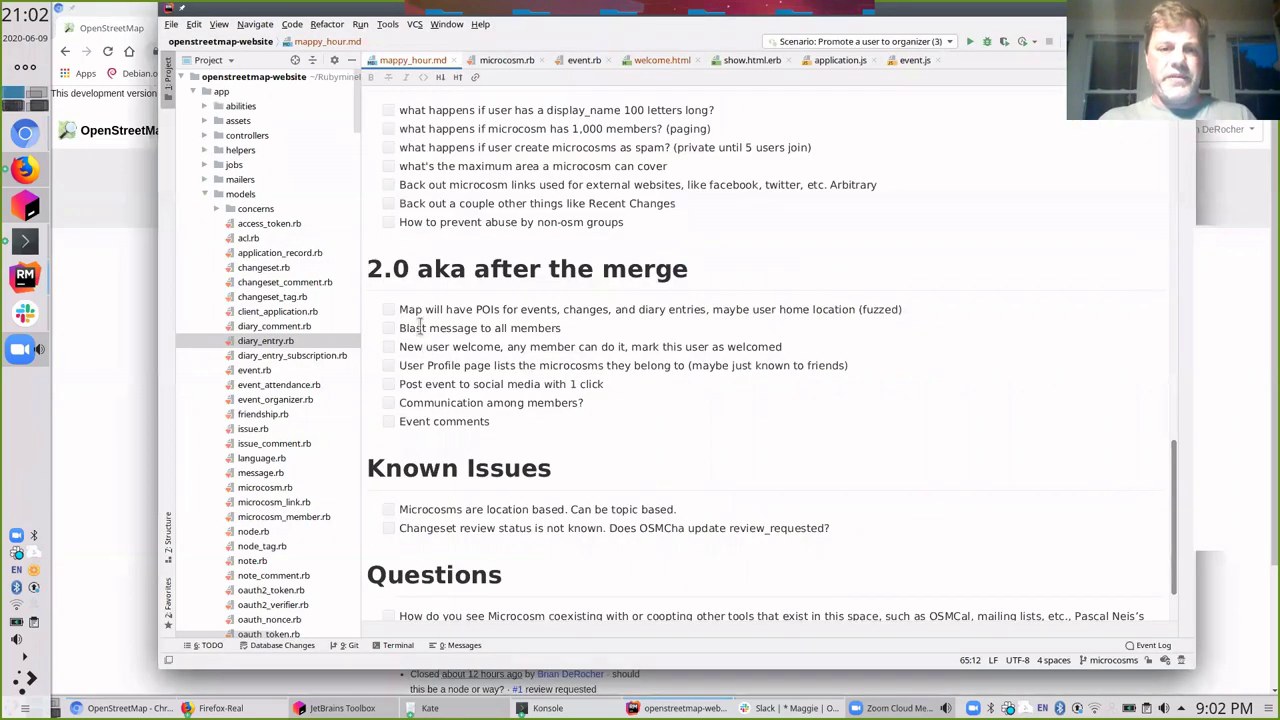
left_click_drag(406, 328, 560, 332)
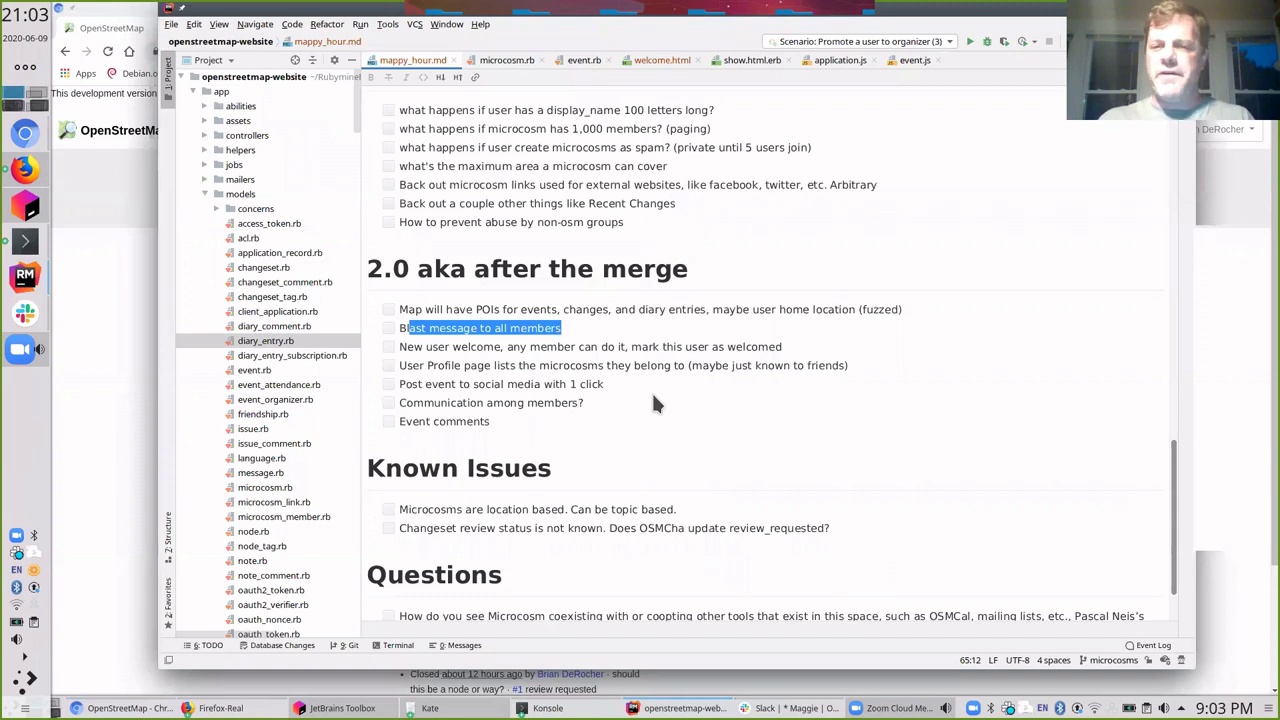
key("alt+Tab")
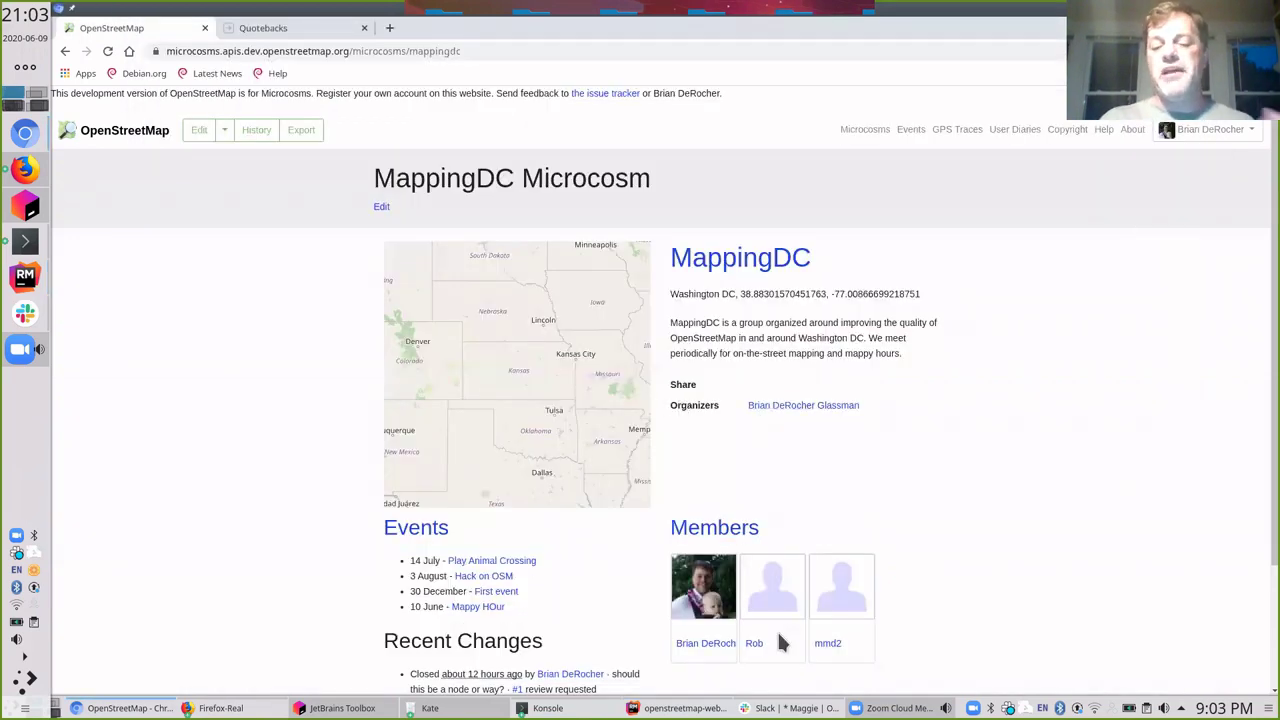
scroll(777, 629, "down", 2)
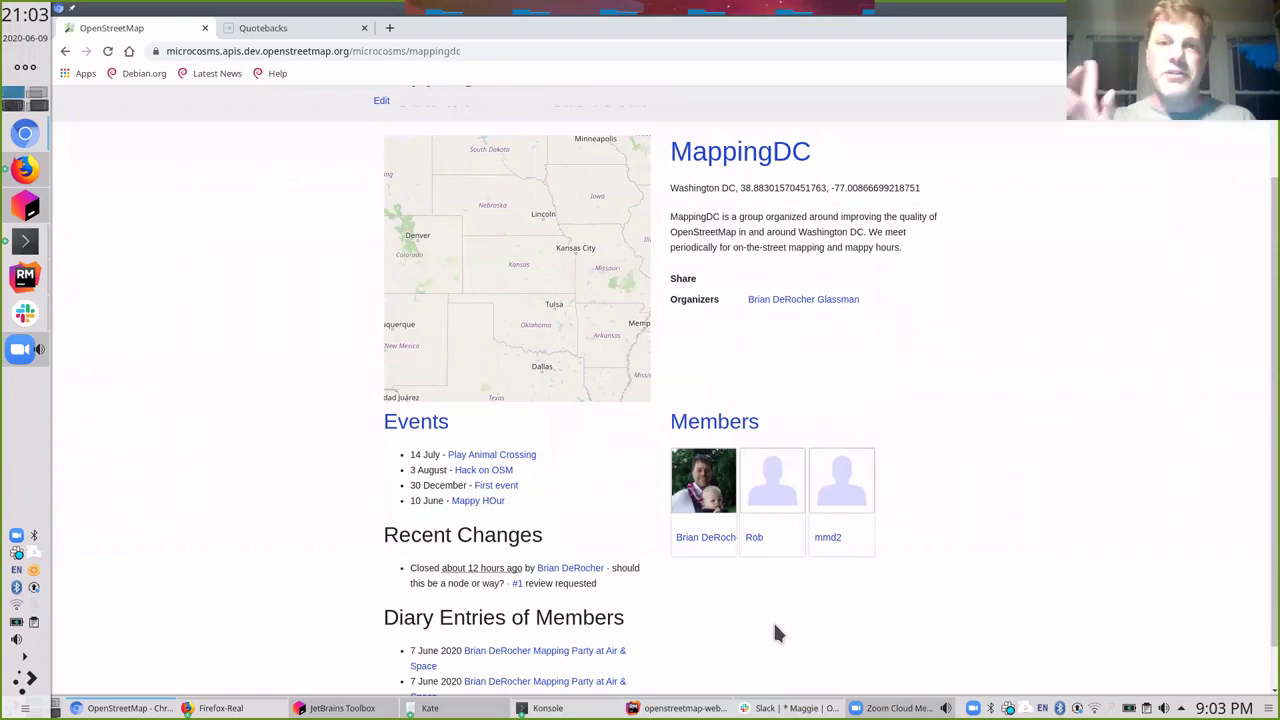
Highlight the 'new user welcome' checklist item, then return to the MappingDC page.
key("alt+Tab")
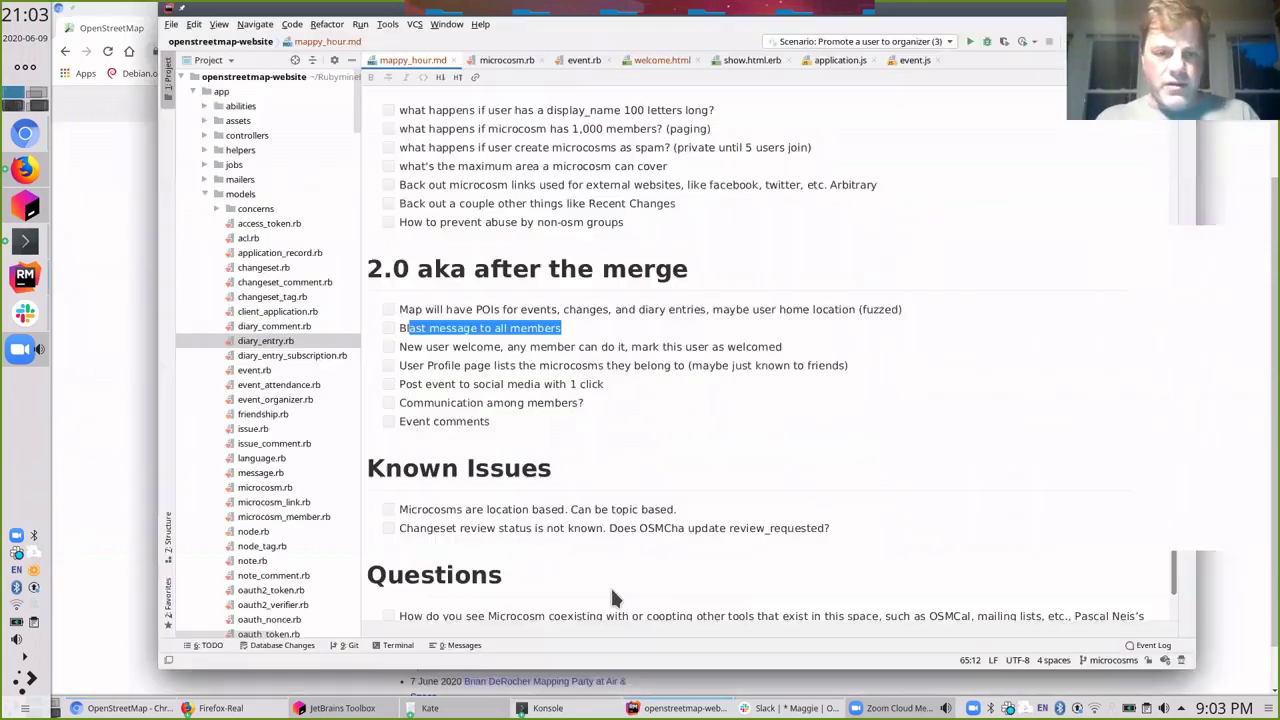
left_click(501, 346)
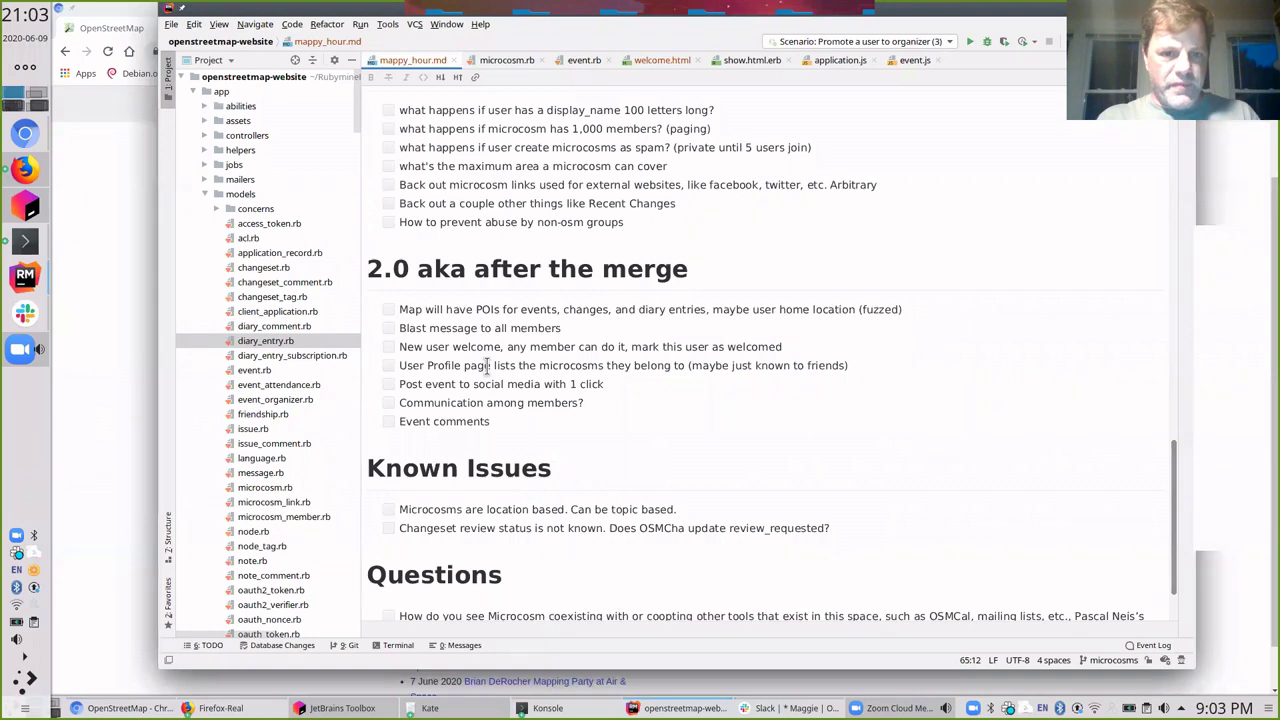
left_click_drag(437, 346, 493, 346)
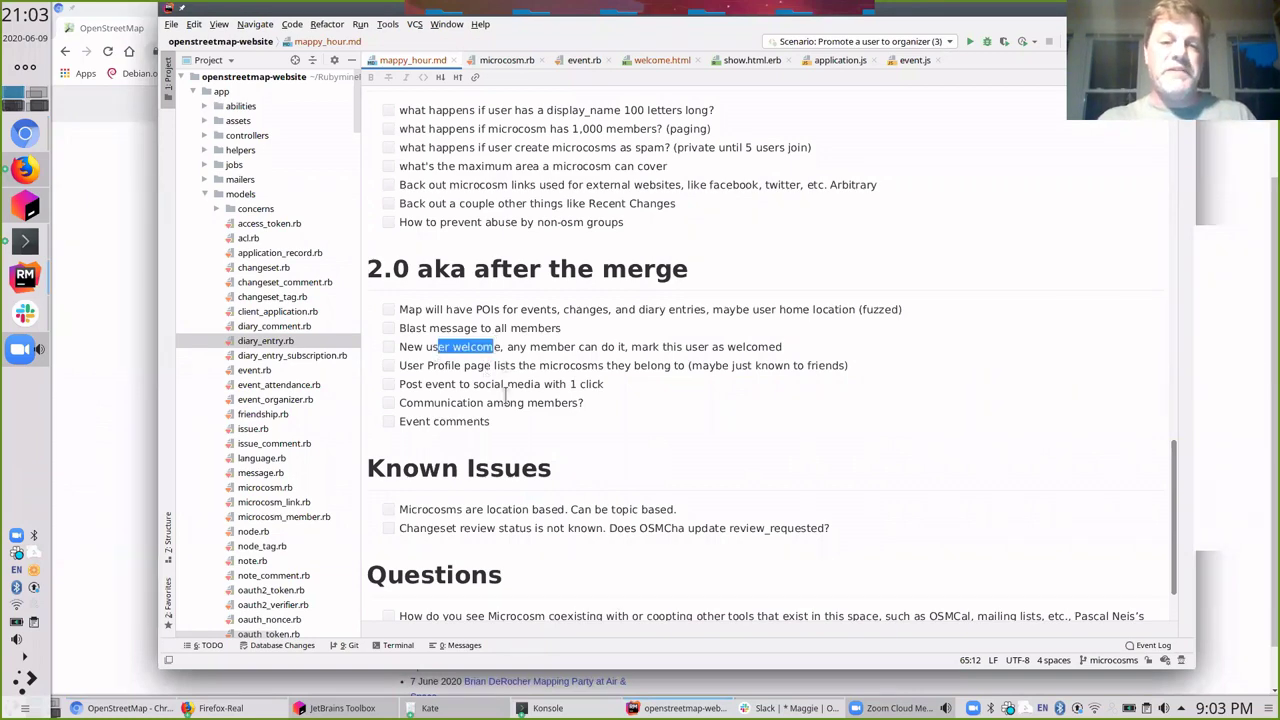
key("alt+Tab")
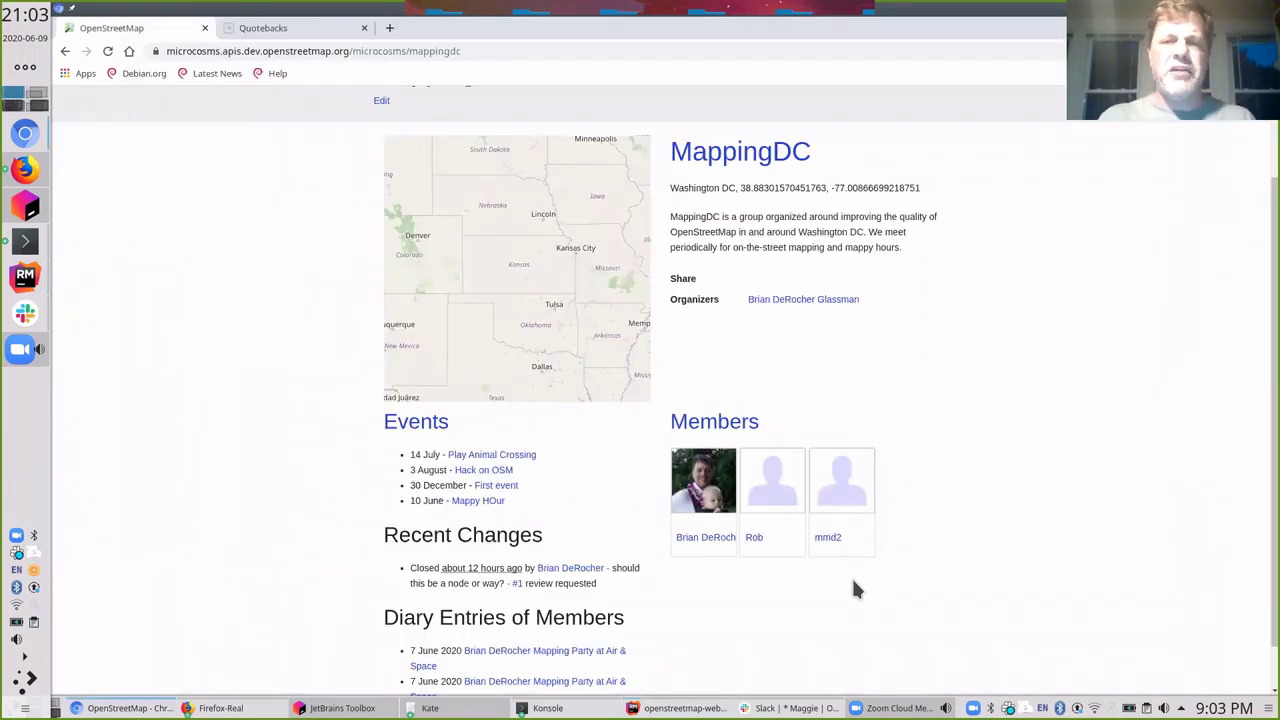
Zoom the MappingDC map from the US overview into central Washington DC around the red marker.
scroll(855, 590, "down", 1)
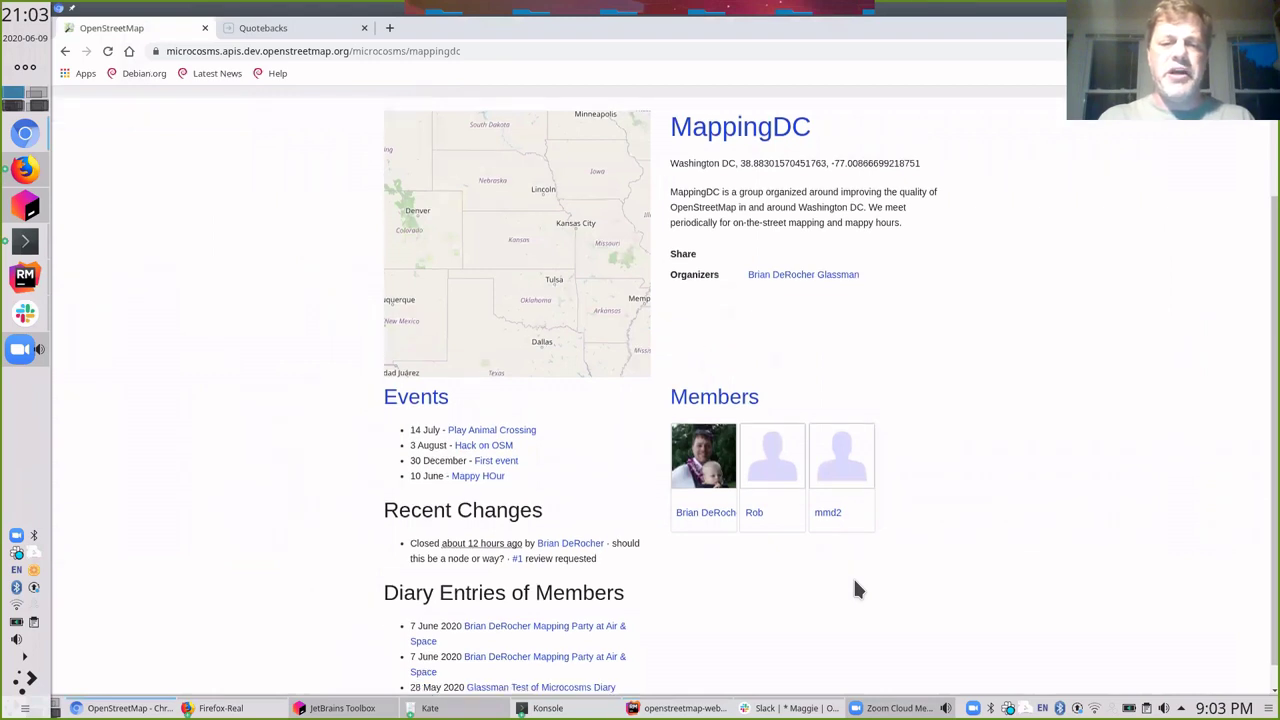
scroll(502, 210, "down", 1)
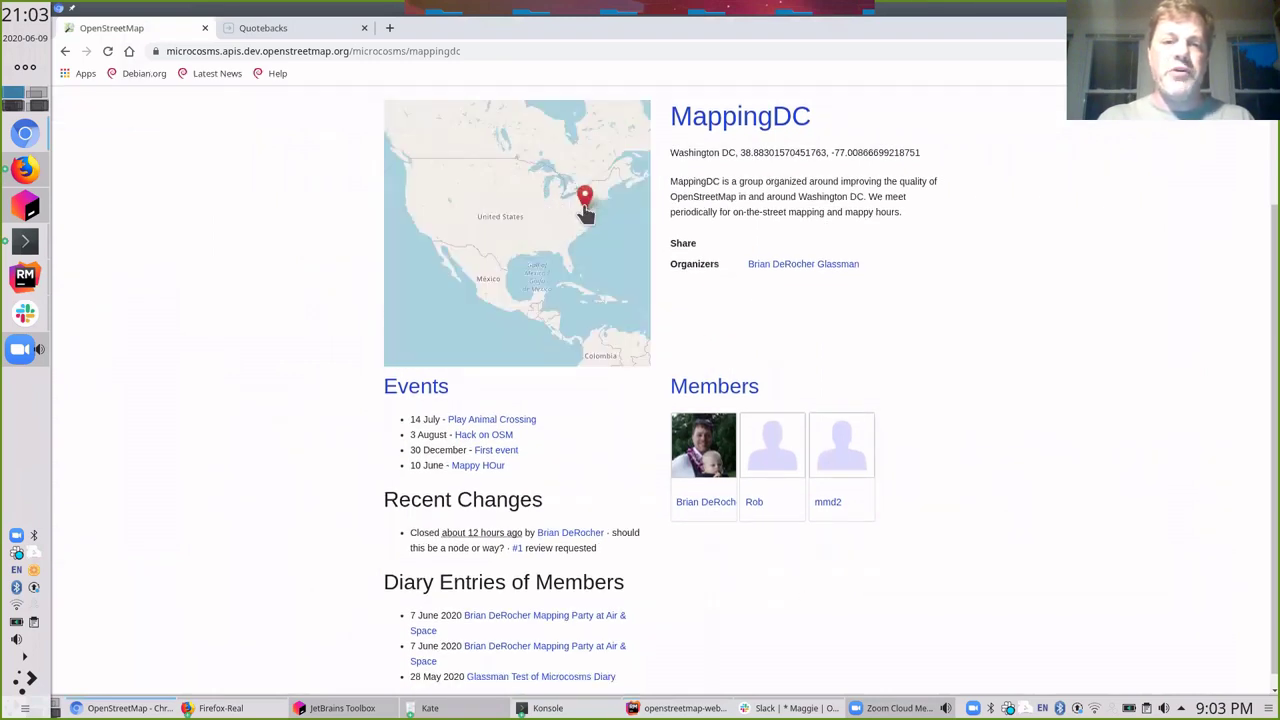
scroll(578, 300, "up", 3)
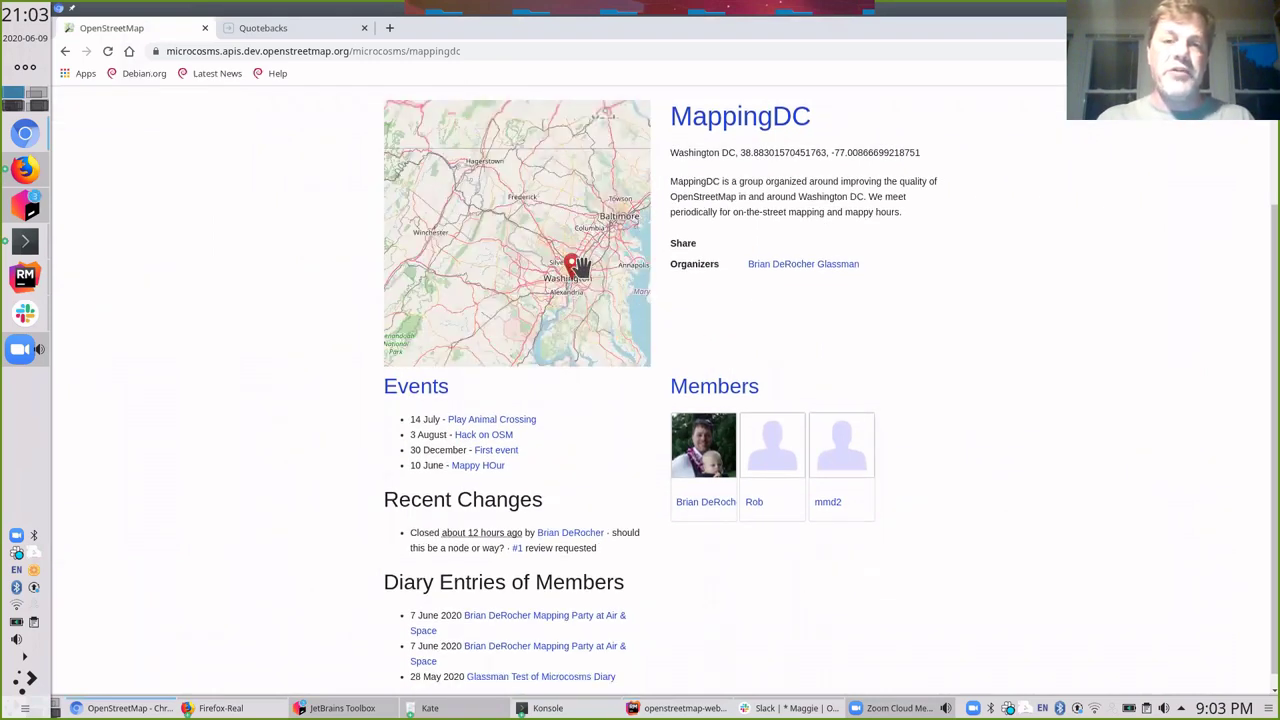
scroll(580, 268, "up", 2)
scroll(533, 220, "up", 1)
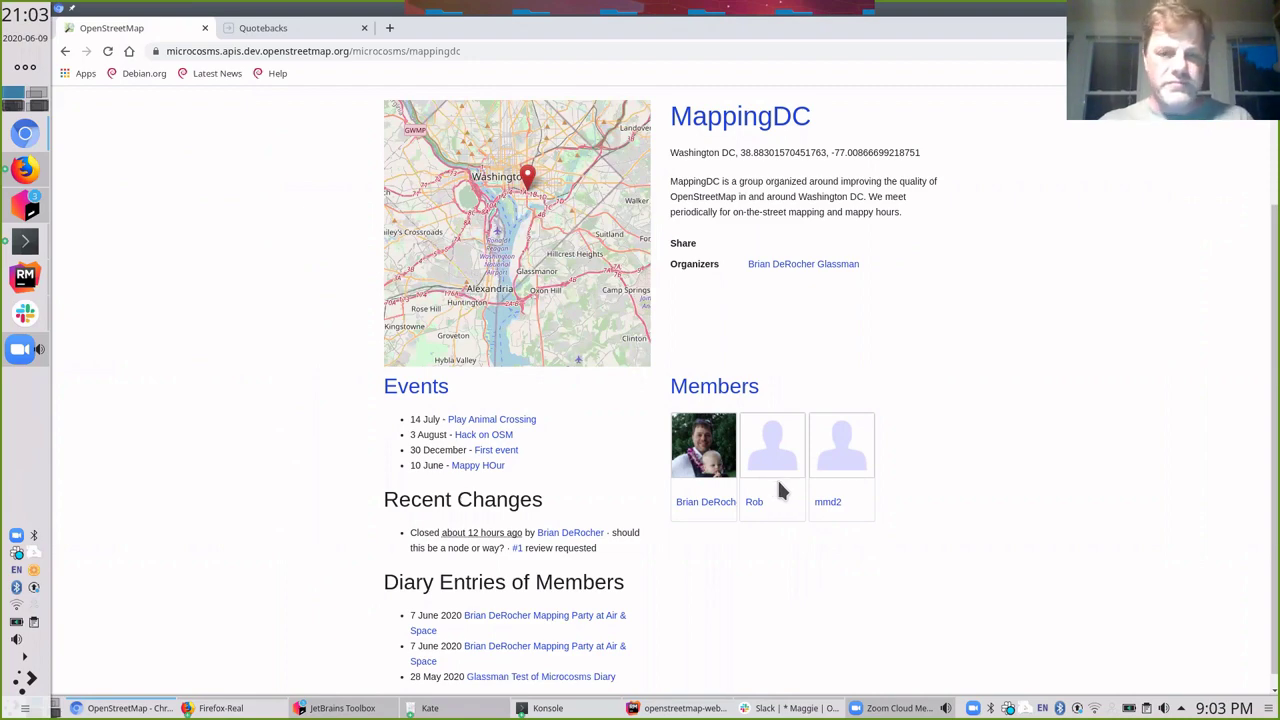
key("alt+Tab")
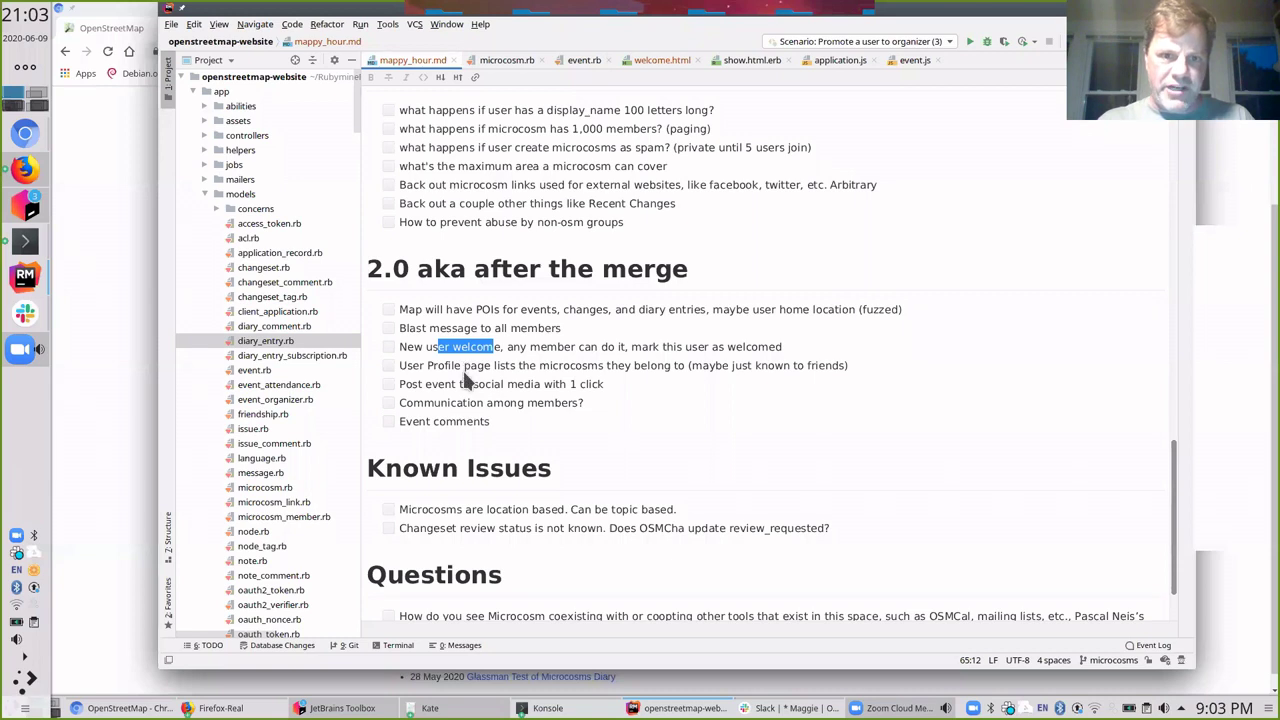
scroll(468, 372, "down", 1)
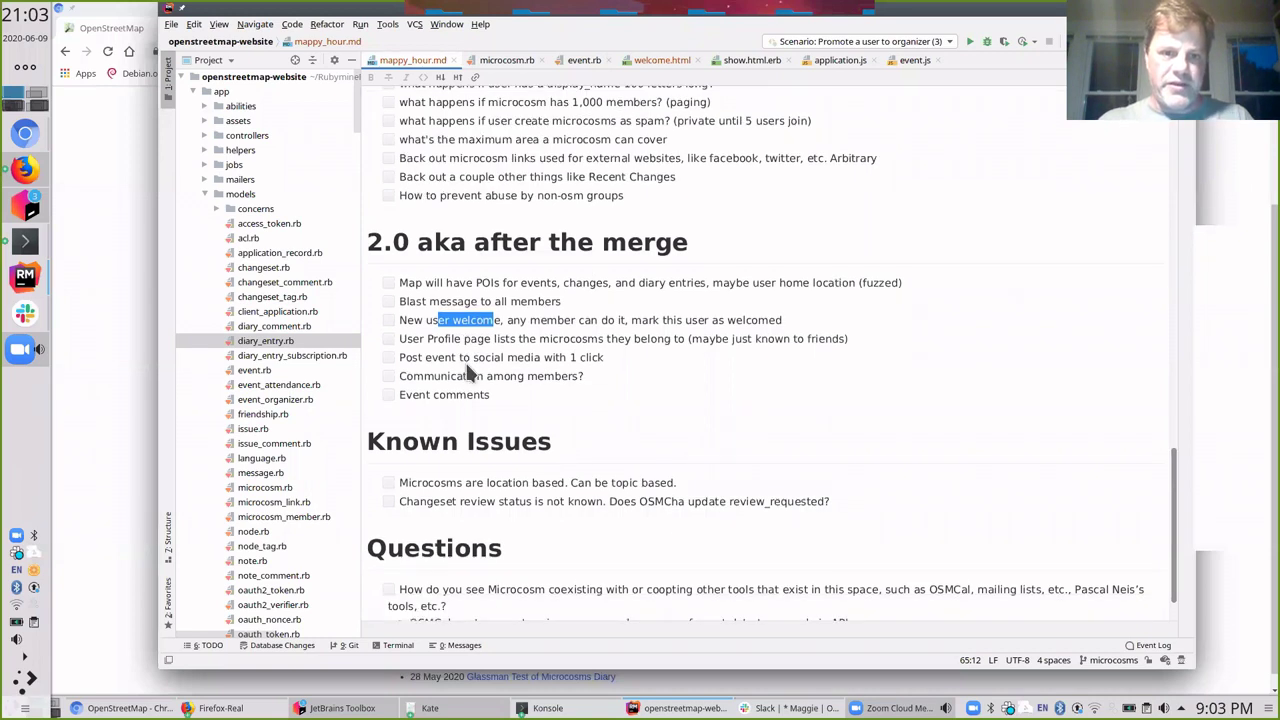
left_click(467, 370)
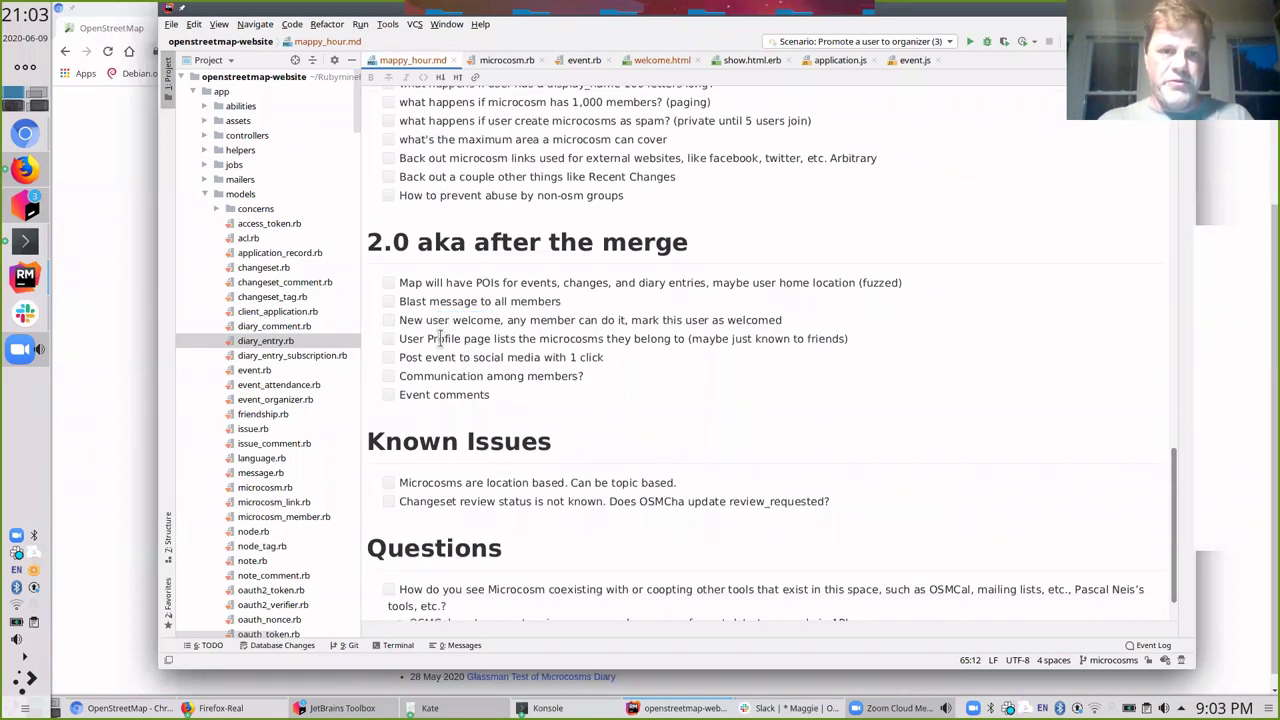
key("alt+Tab")
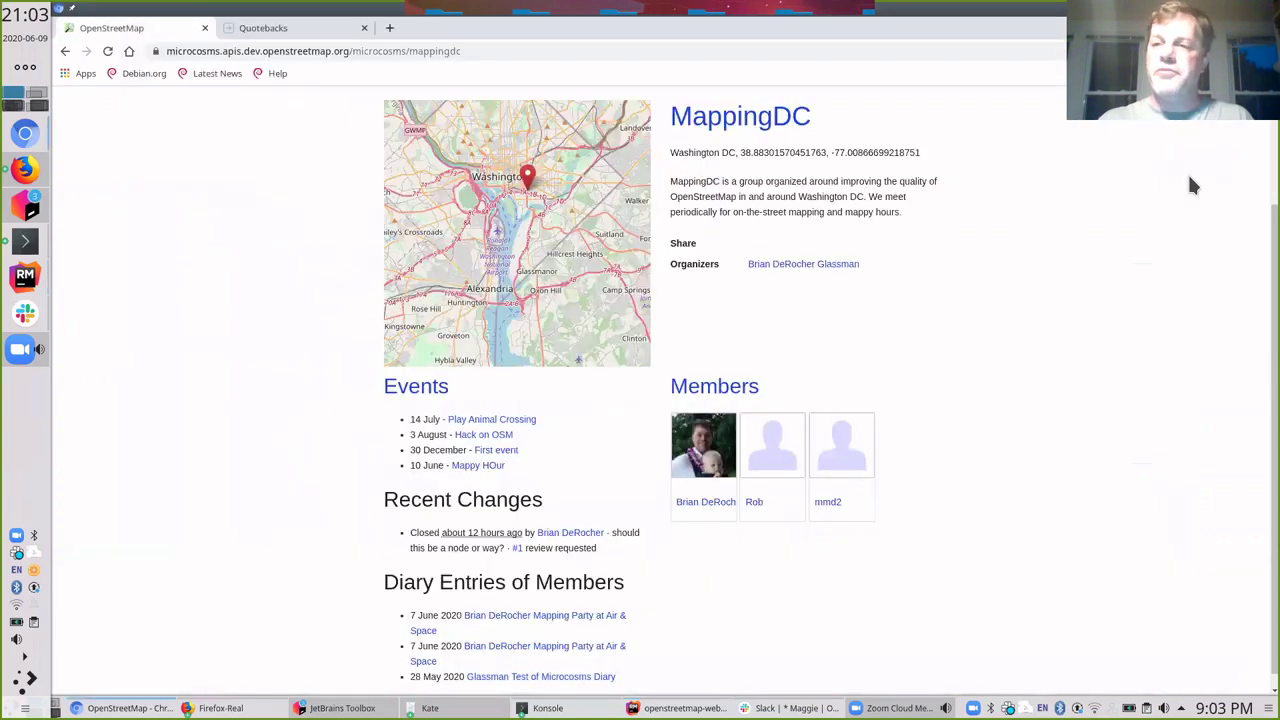
scroll(1187, 175, "up", 3)
left_click(1205, 130)
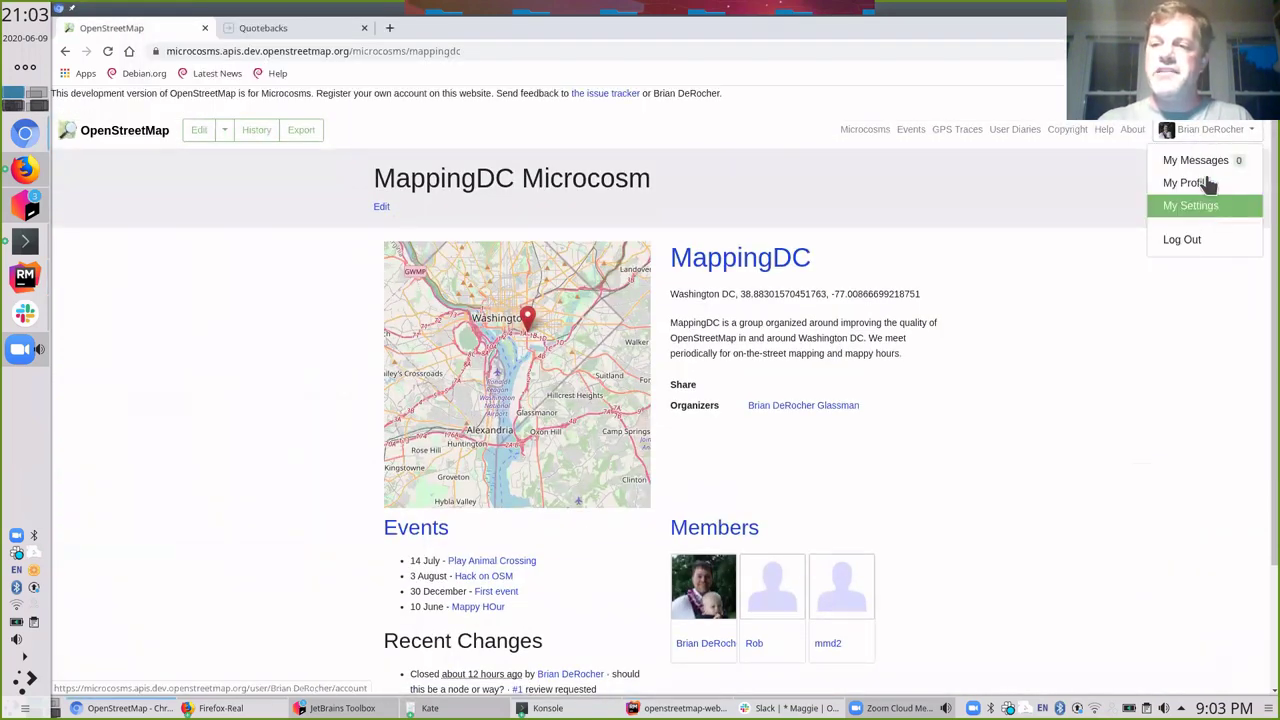
left_click(1198, 135)
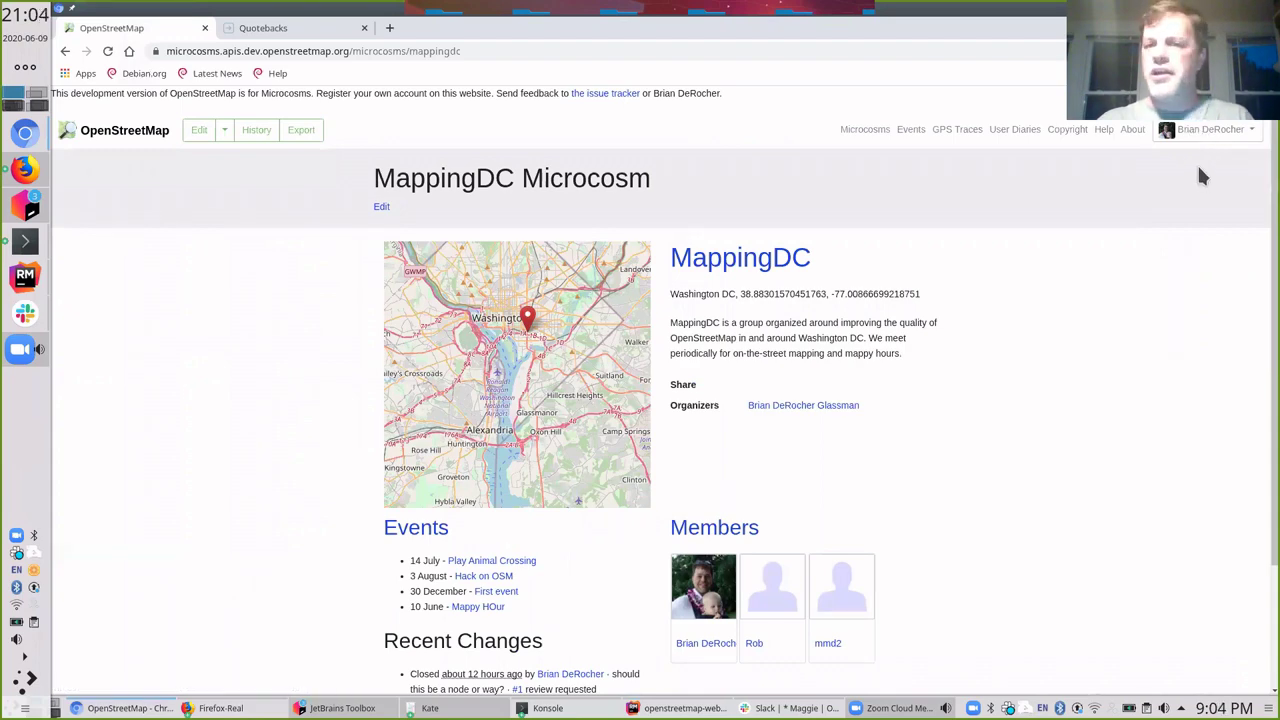
key("alt+Tab")
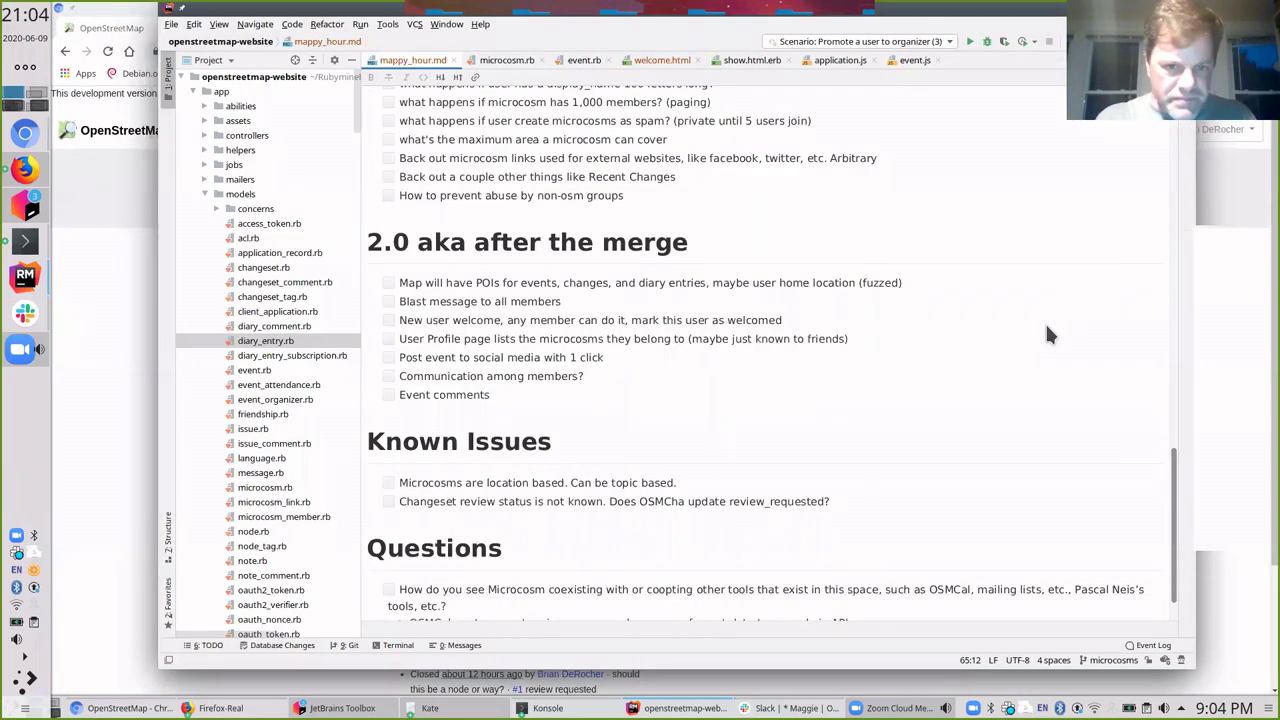
key("alt+Tab")
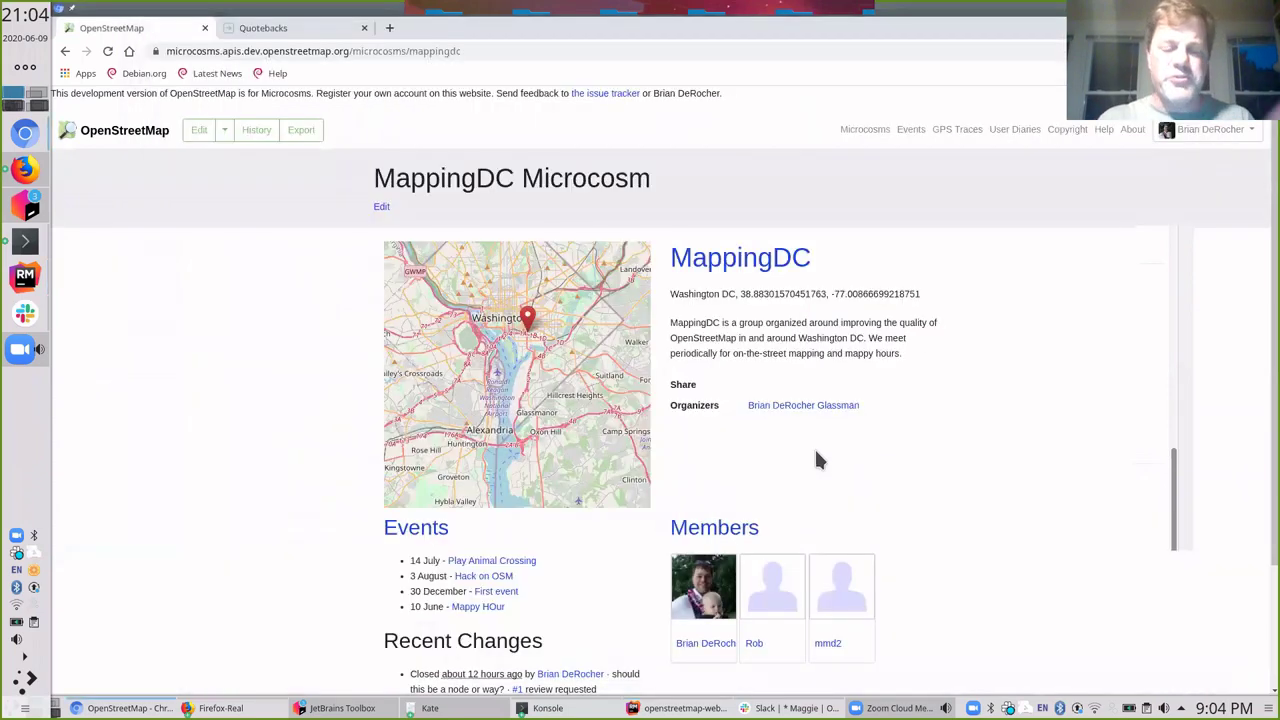
Open MappingDC's Play Animal Crossing event: 14 July 2020, 13:00, in the living room.
left_click(499, 561)
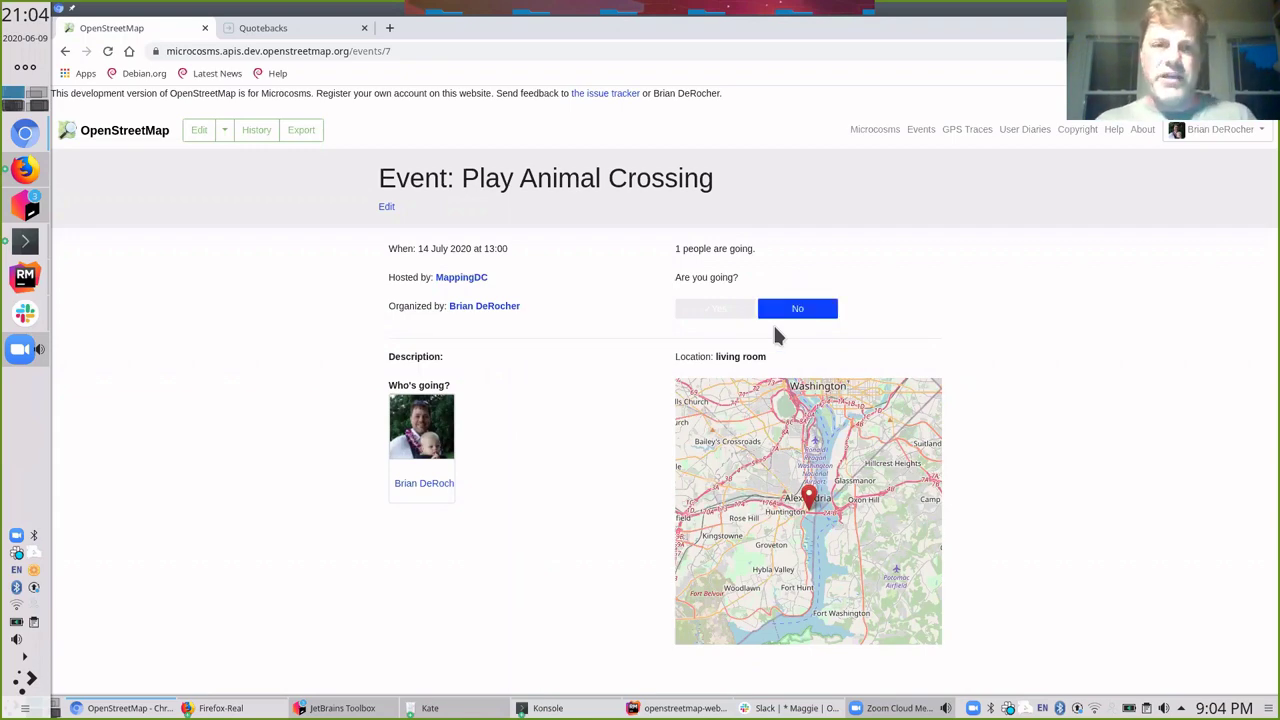
Revisit Play Animal Crossing via the MappingDC page, then scroll mappy_hour.md to Known Issues and Questions.
key("alt+Tab")
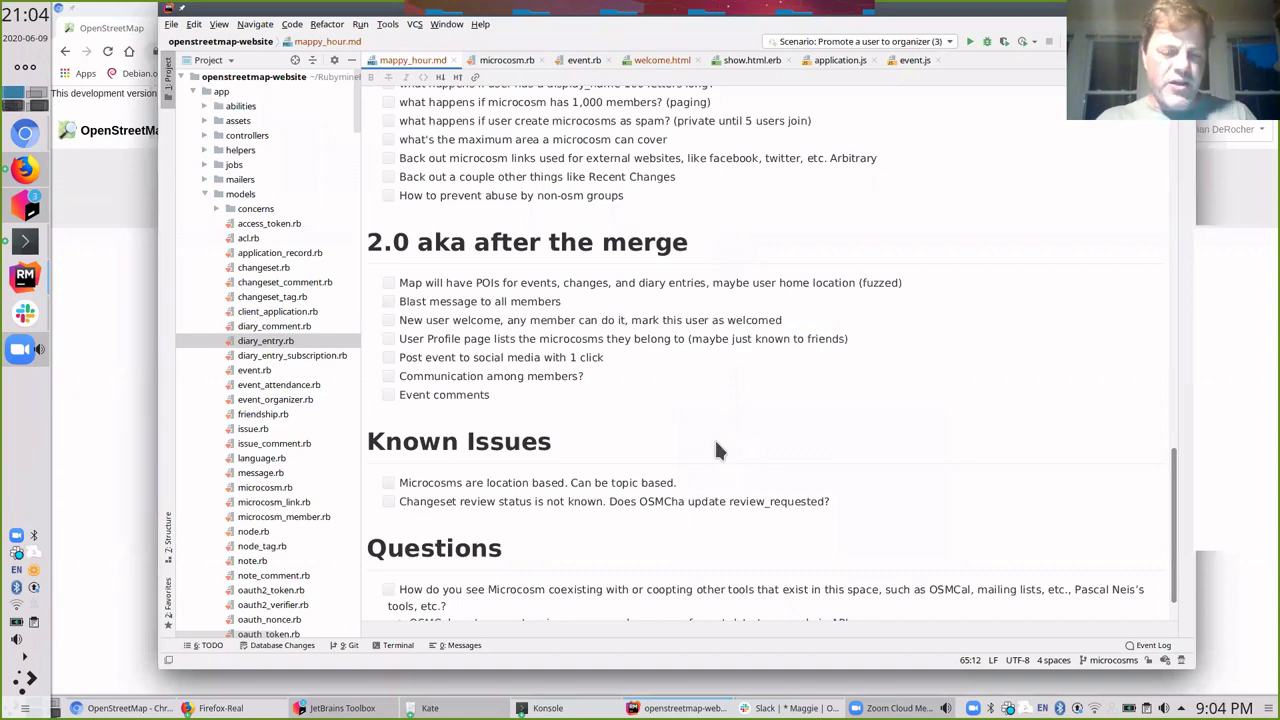
key("alt+Tab")
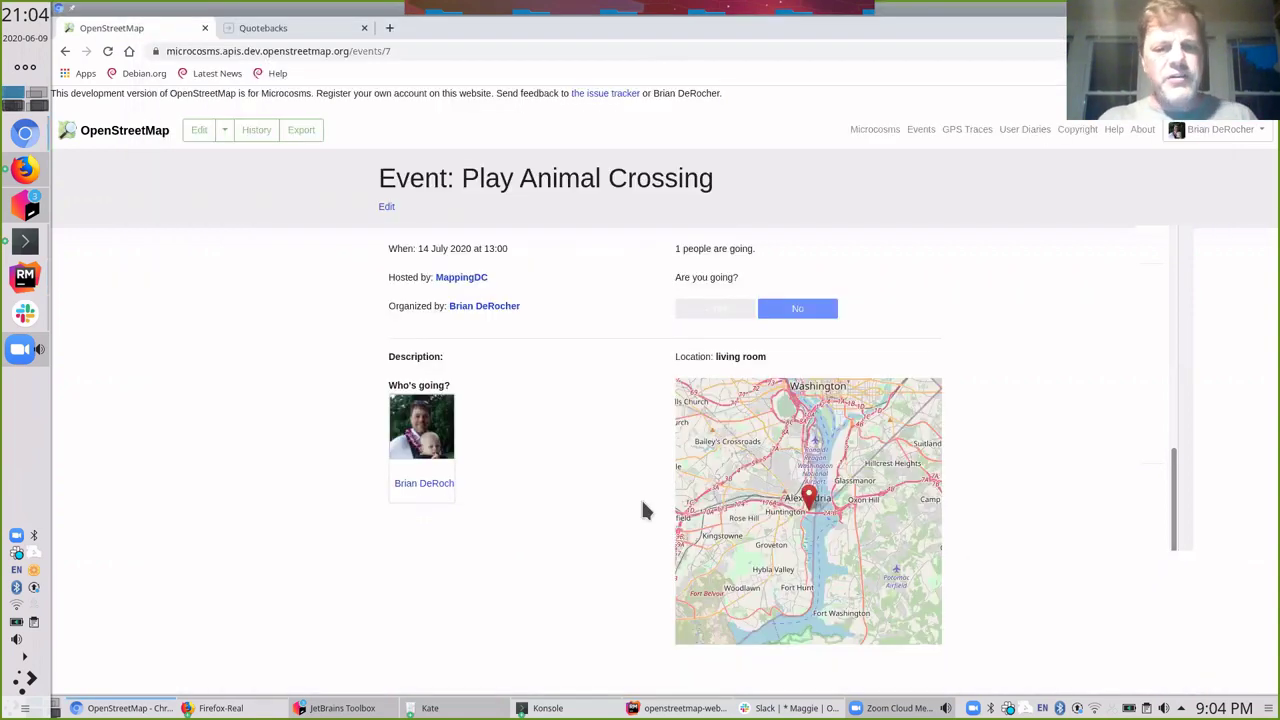
left_click(66, 52)
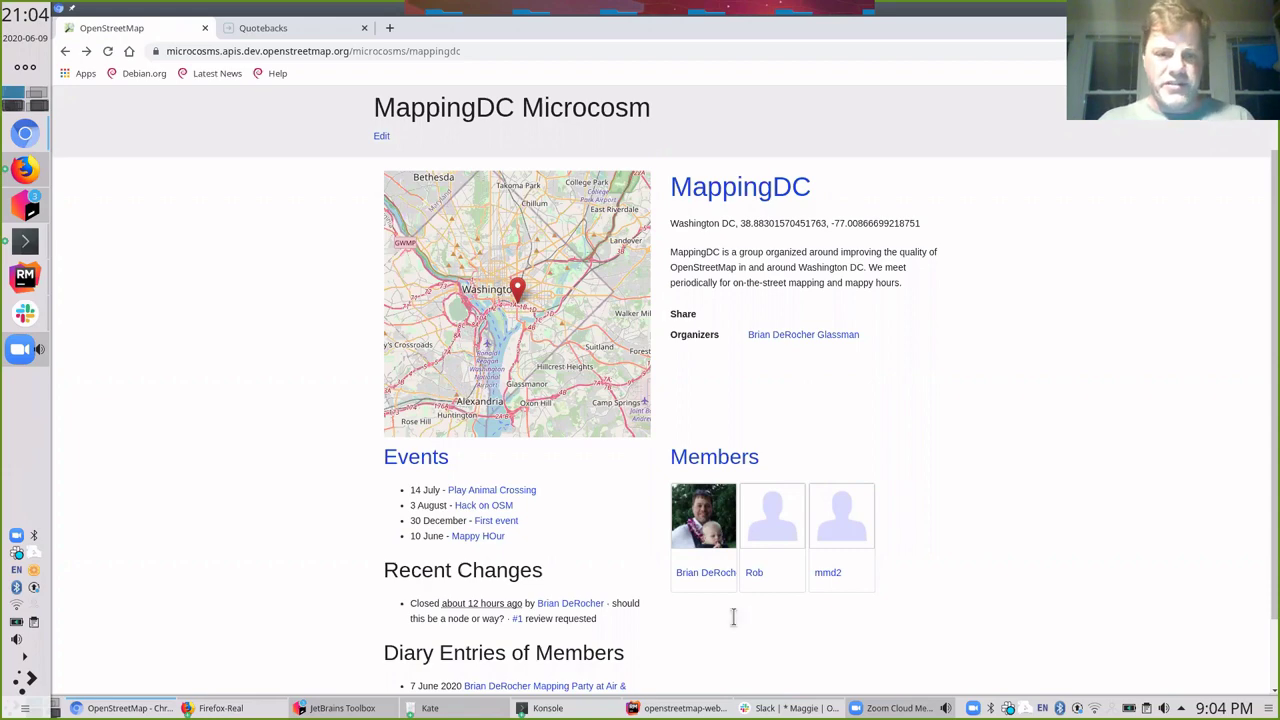
key("alt+Tab")
key("alt+Tab")
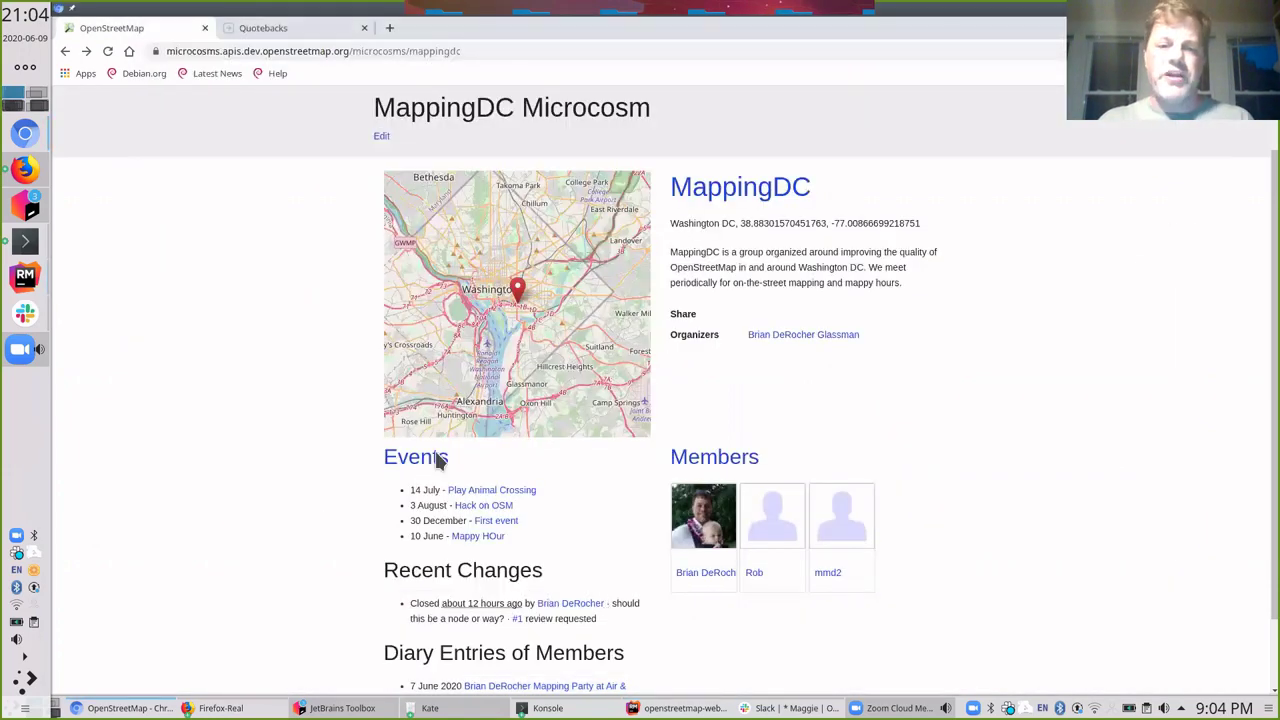
left_click(465, 492)
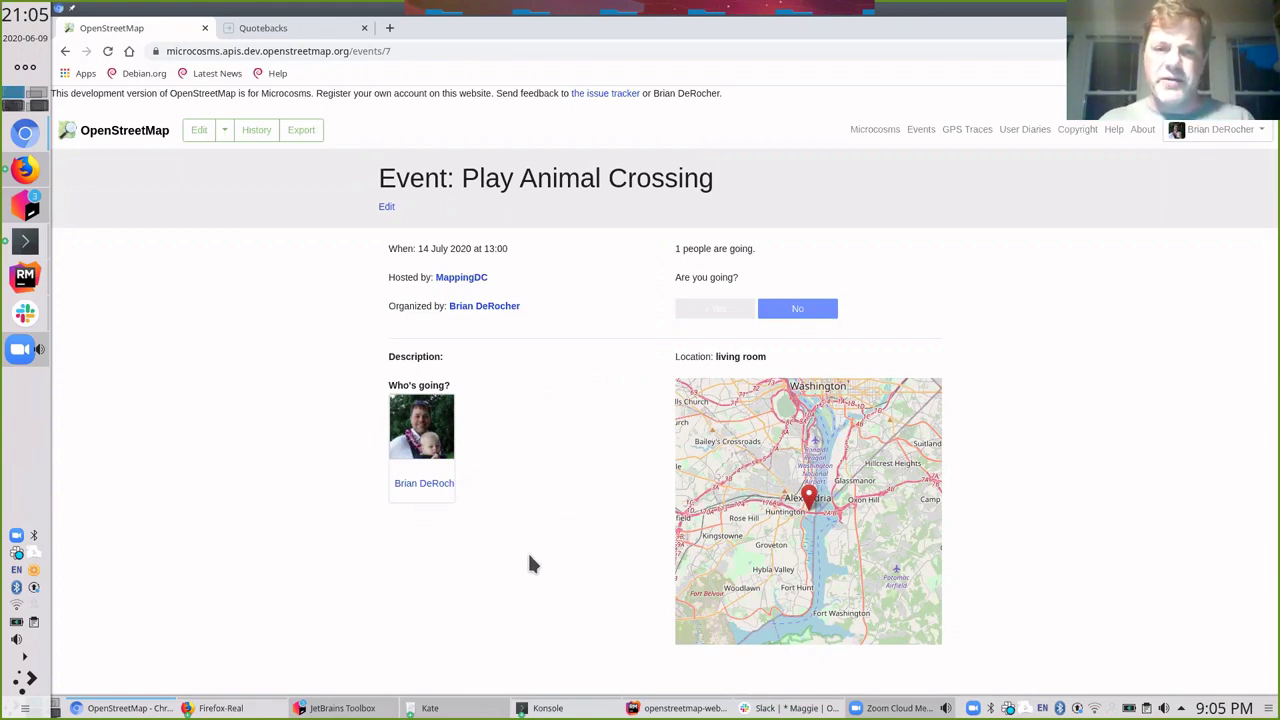
key("alt+Tab")
scroll(514, 528, "down", 3)
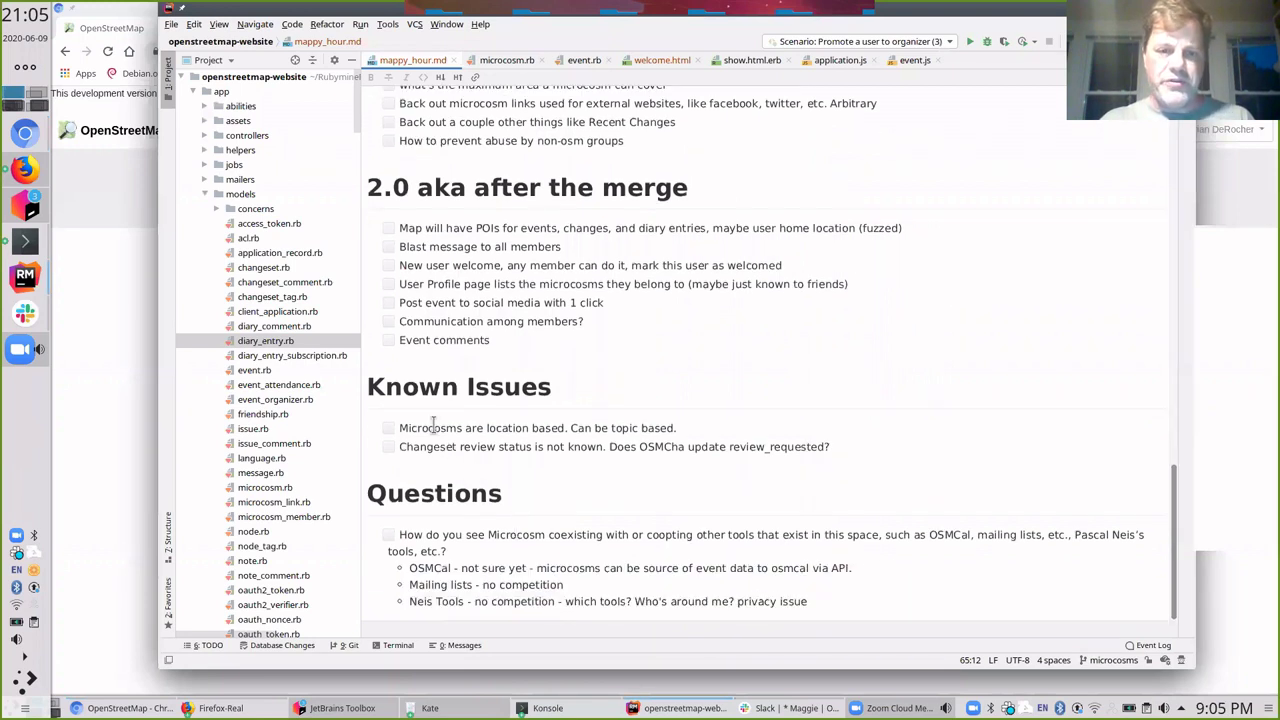
left_click_drag(432, 422, 686, 427)
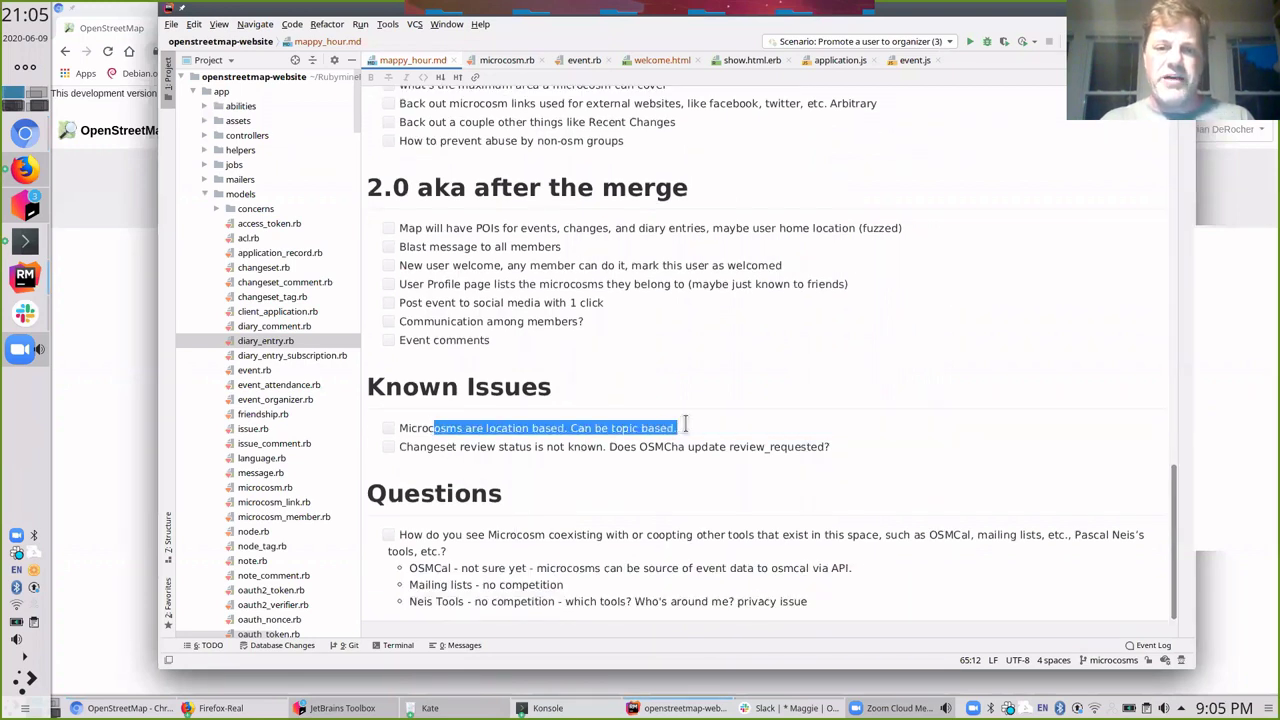
left_click(557, 451)
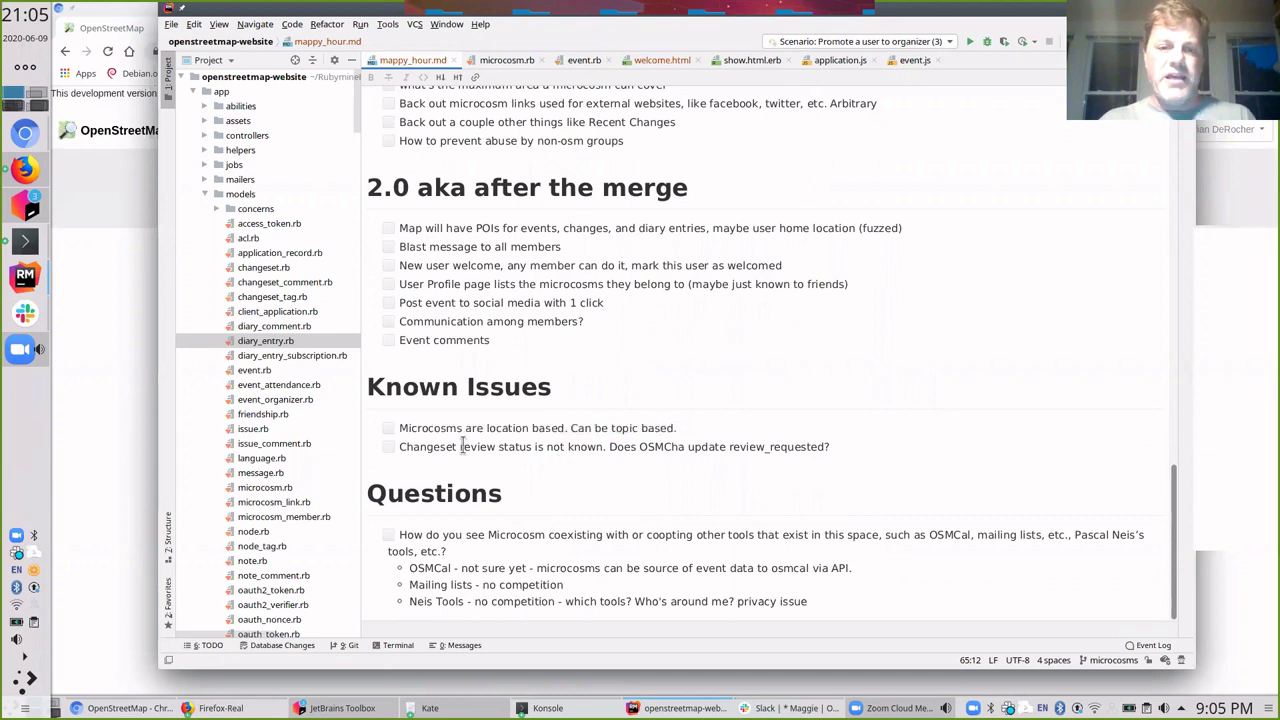
left_click_drag(424, 447, 581, 440)
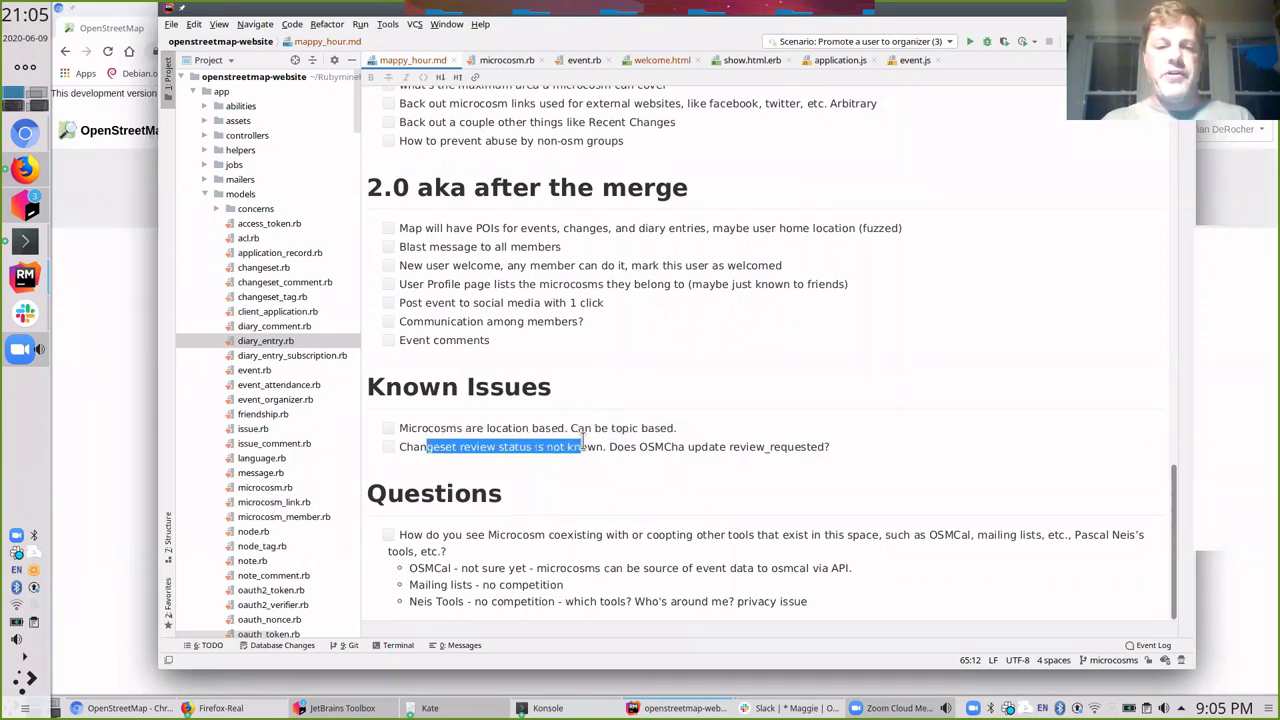
left_click(584, 446)
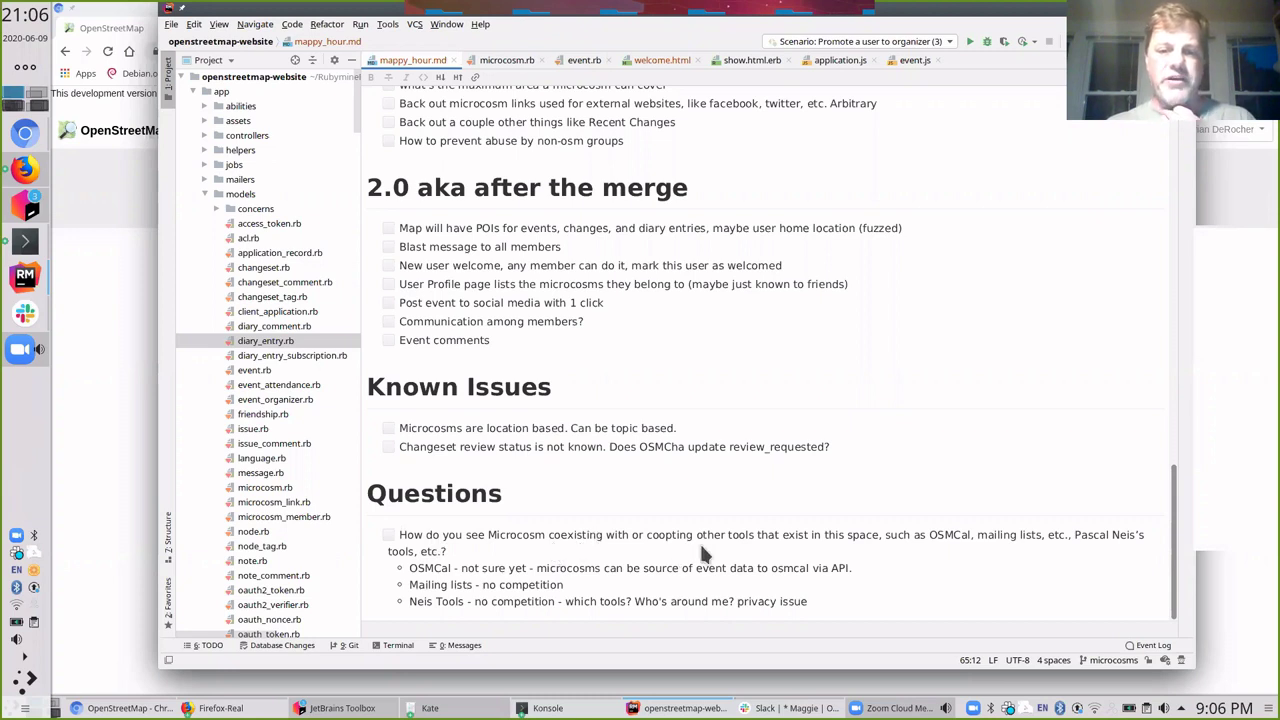
double_click(946, 535)
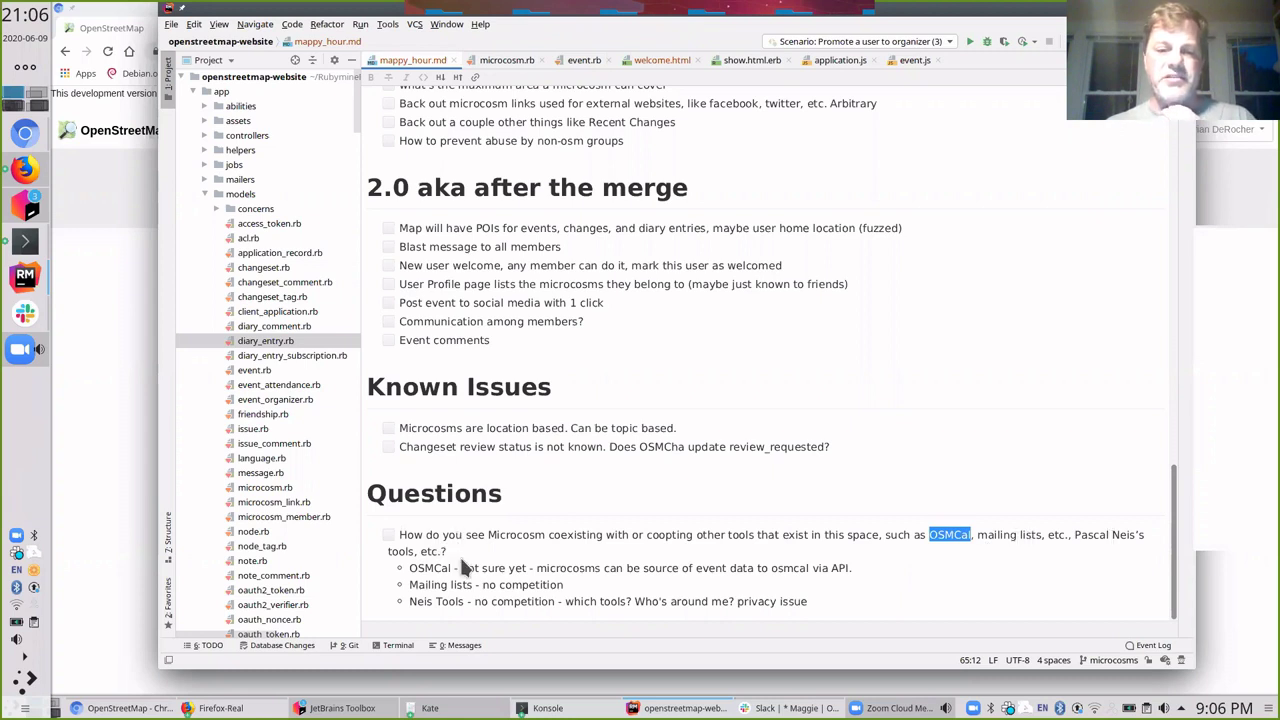
left_click_drag(634, 601, 735, 604)
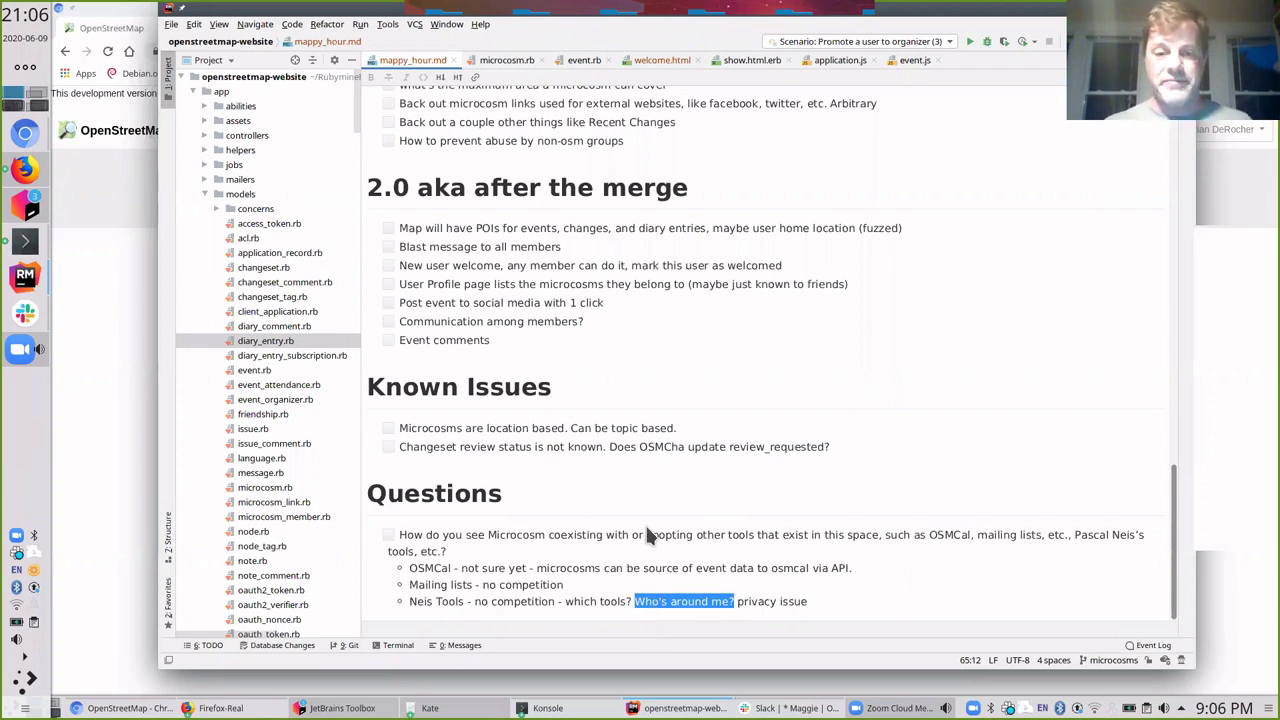
left_click(623, 482)
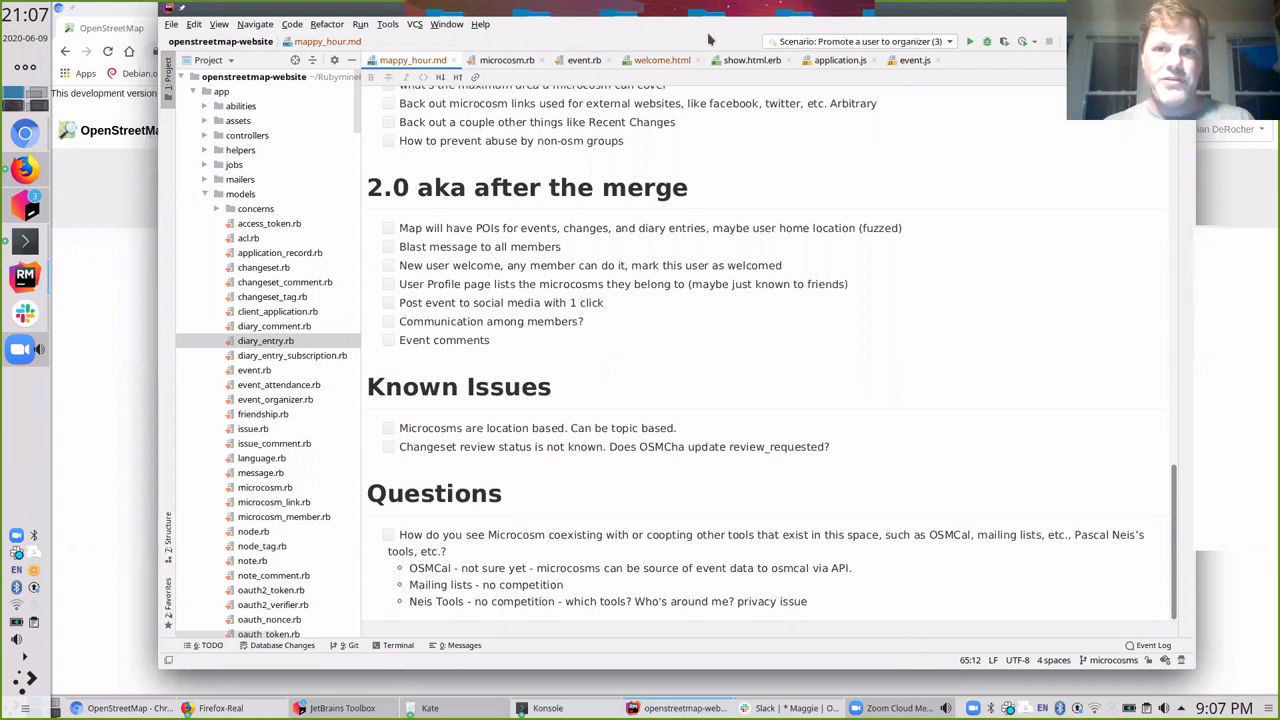
Check RubyMine's list of available run scenarios.
left_click(858, 41)
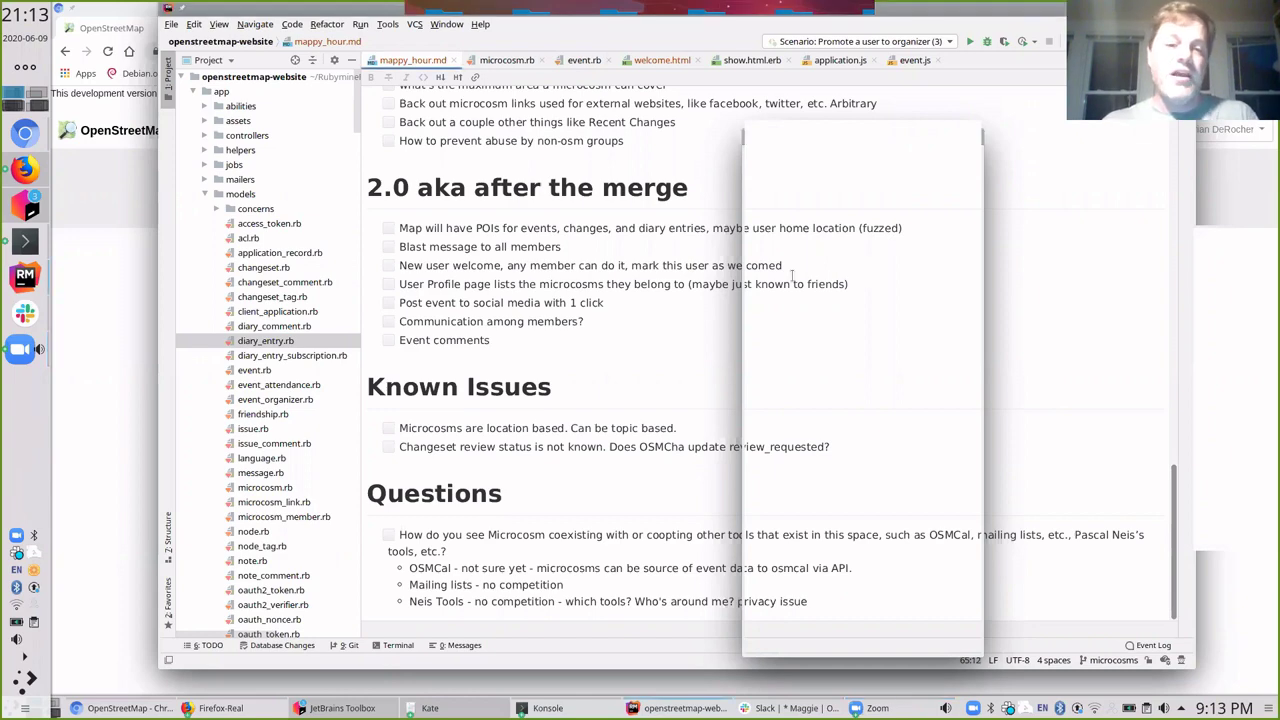
Go from the event page to the Upcoming Events list and search it for 'markdown'.
left_click(65, 429)
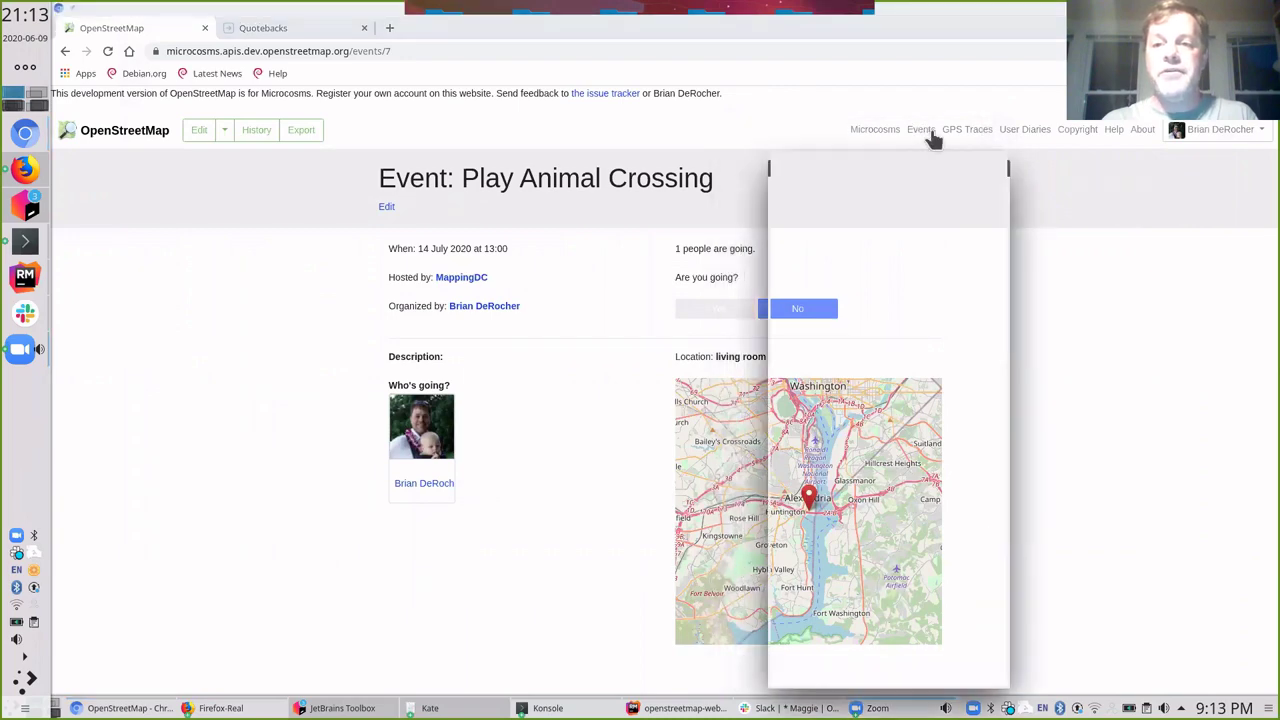
left_click(926, 132)
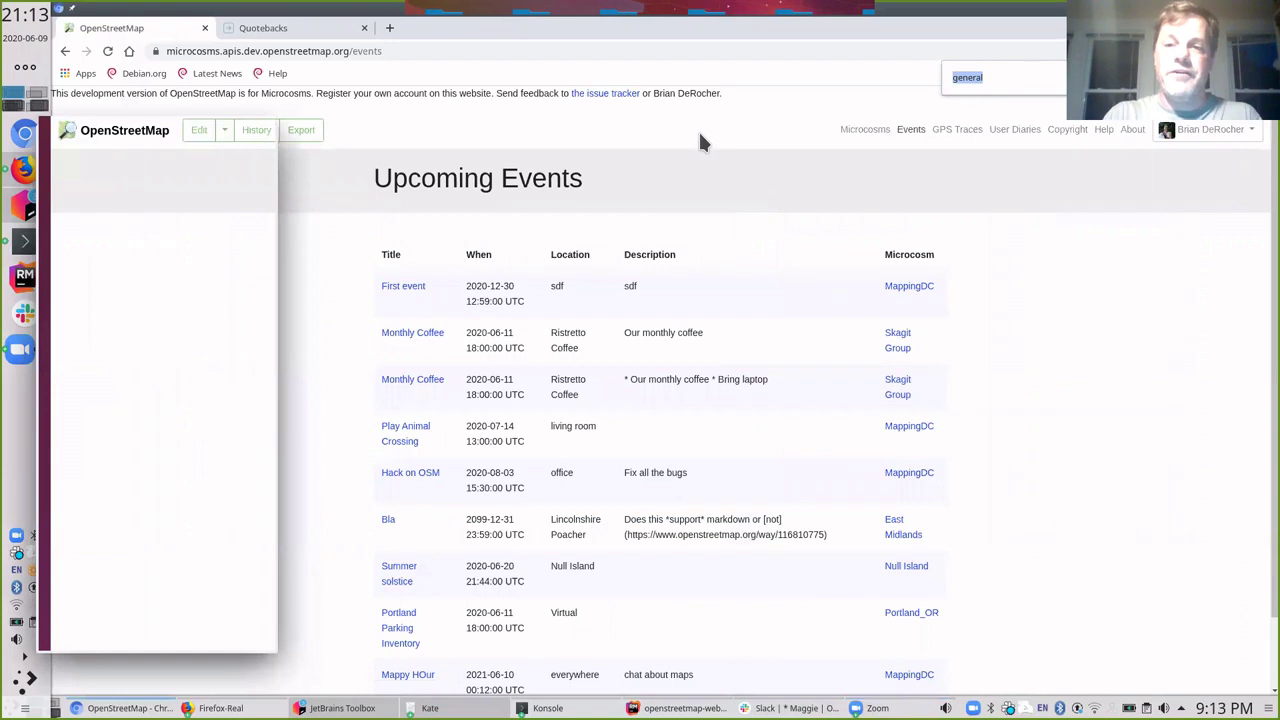
type("markdown")
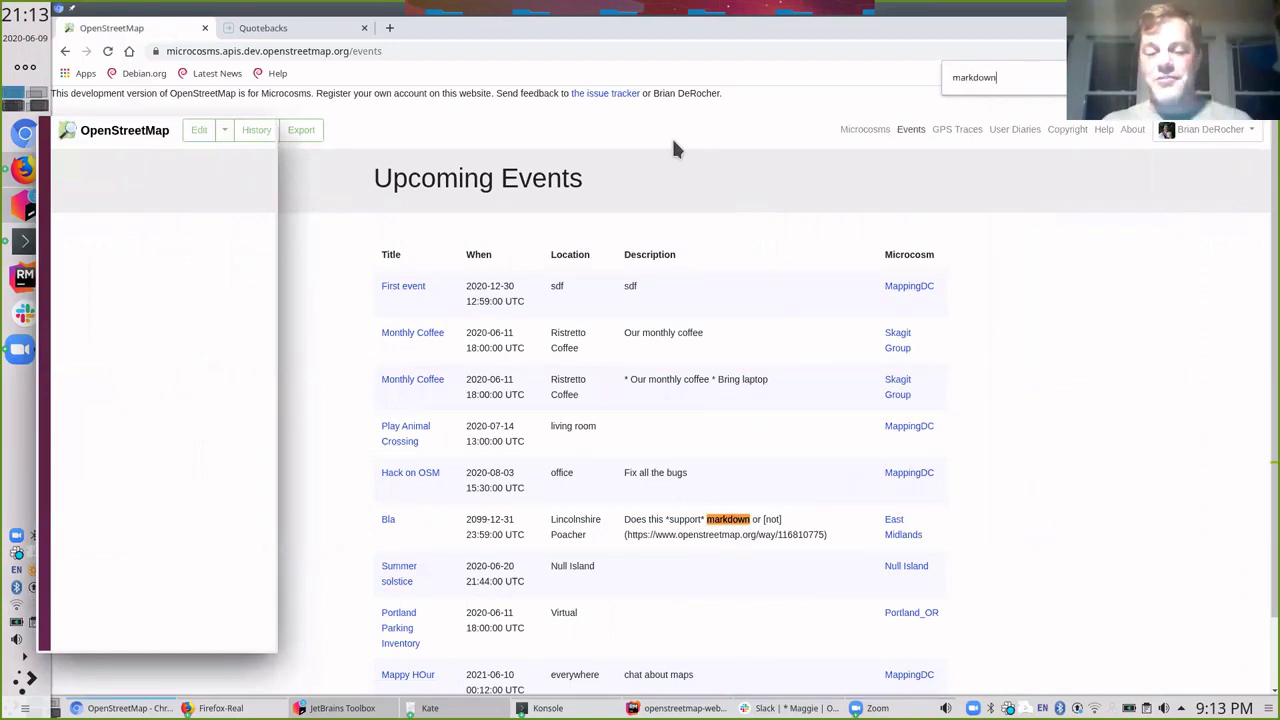
scroll(658, 423, "down", 1)
scroll(658, 423, "down", 1)
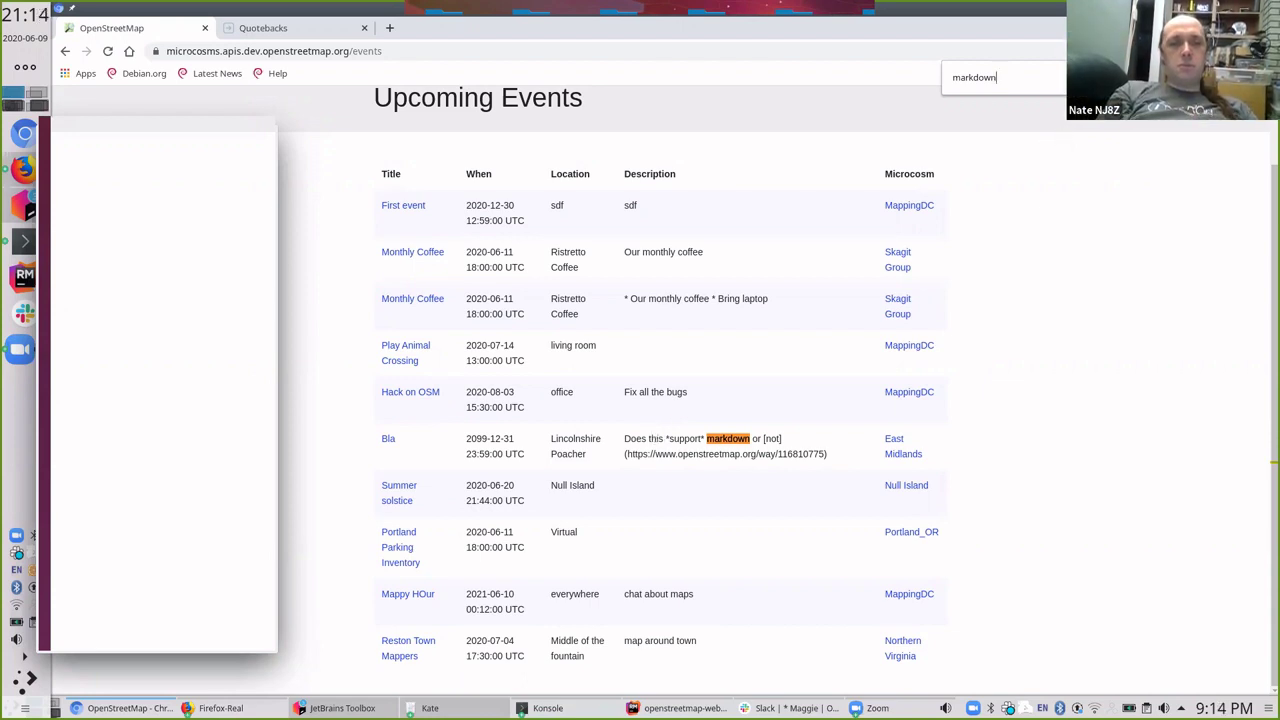
Dismiss the 'markdown' search and bring up the context menu on the issue tracker link.
key("Escape")
scroll(811, 285, "up", 1)
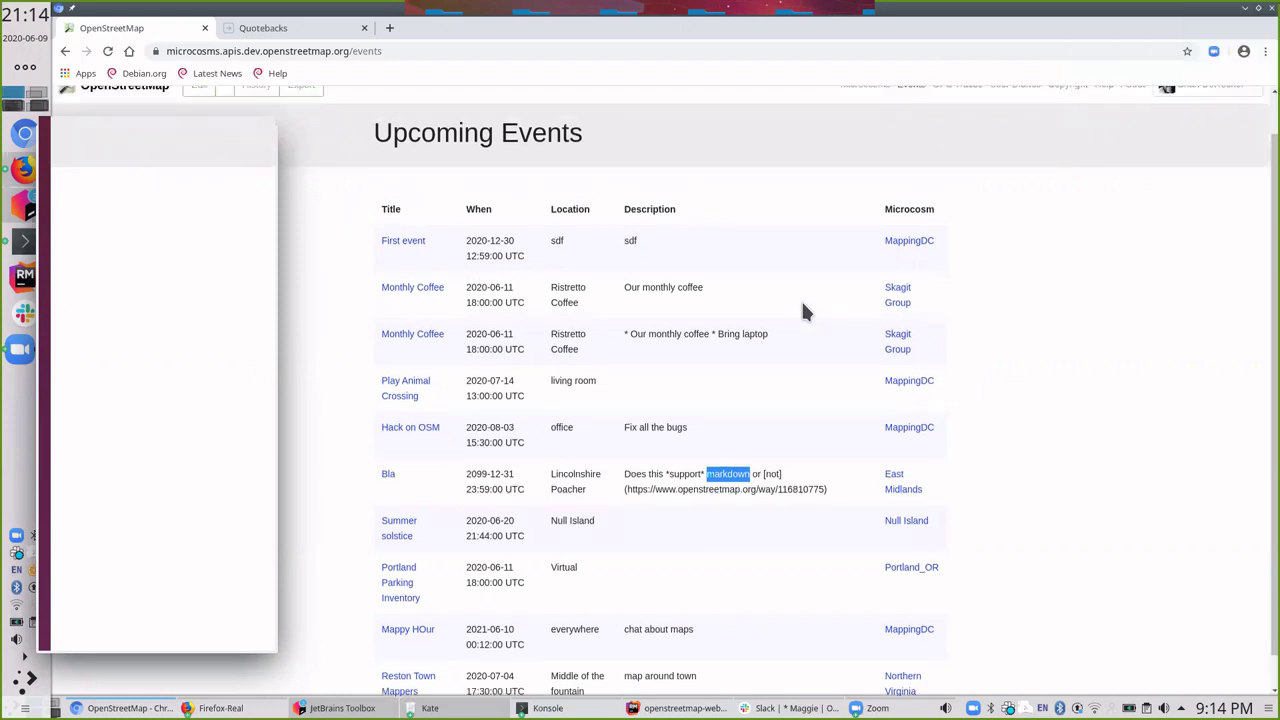
left_click(803, 311)
scroll(802, 306, "up", 1)
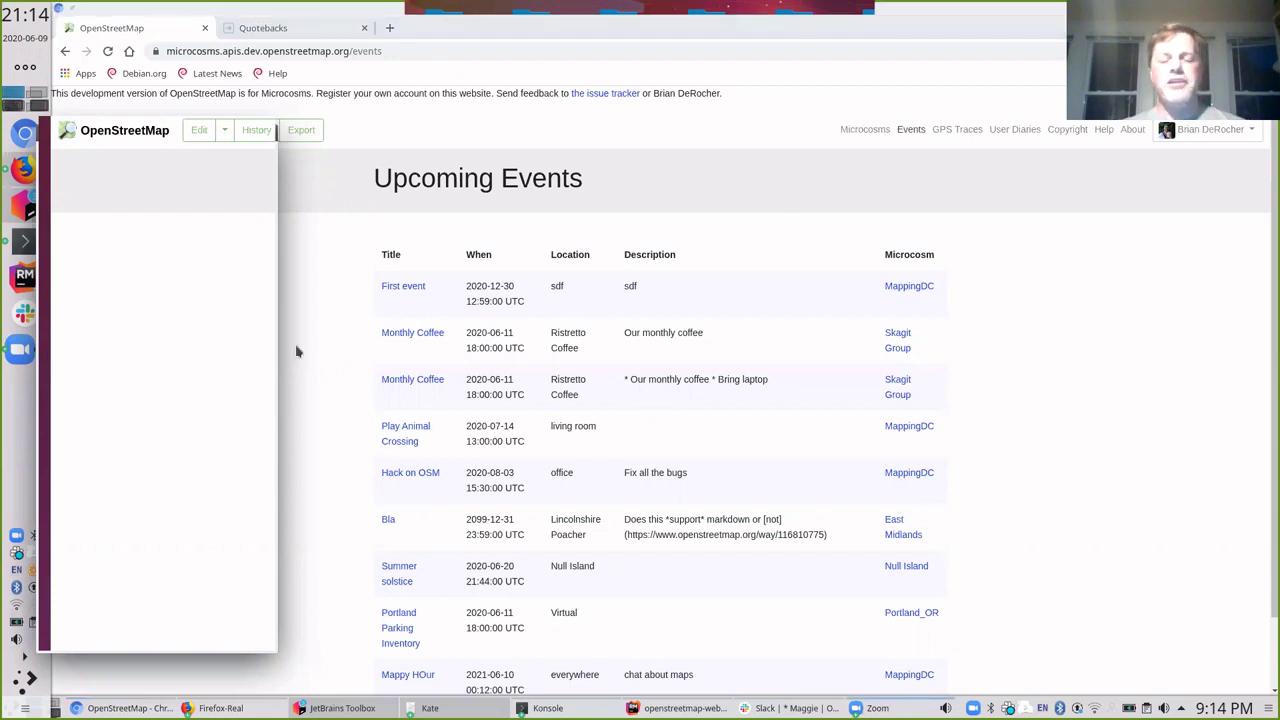
right_click(602, 95)
Open the issue tracker in a new tab and view osm-microcosms' Projects list with 'Fix stuff'.
right_click(602, 93)
left_click(610, 104)
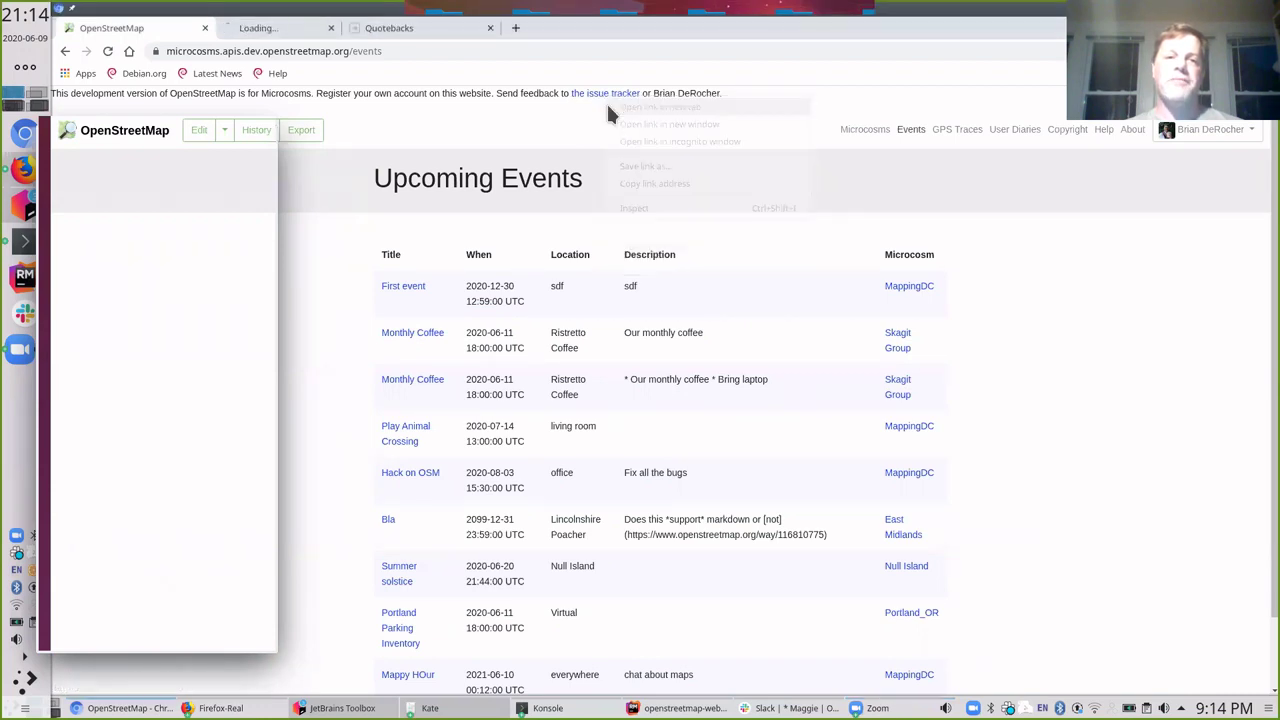
left_click(286, 30)
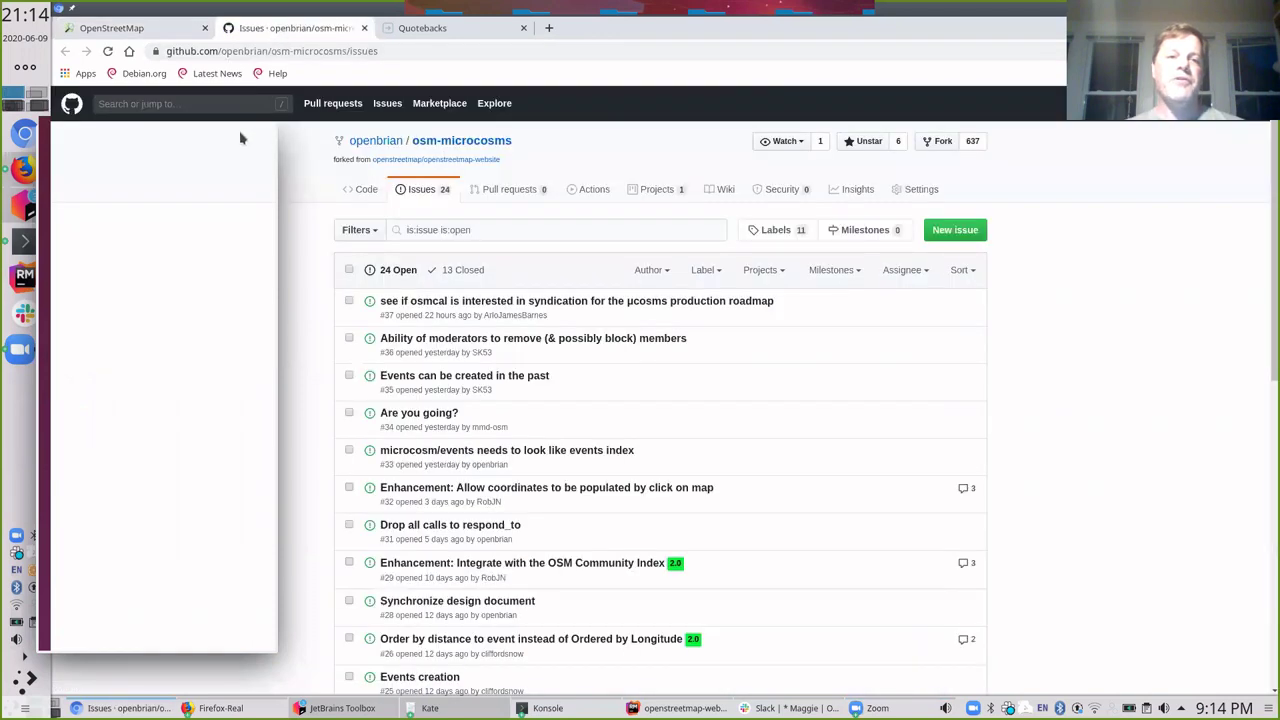
left_click(284, 477)
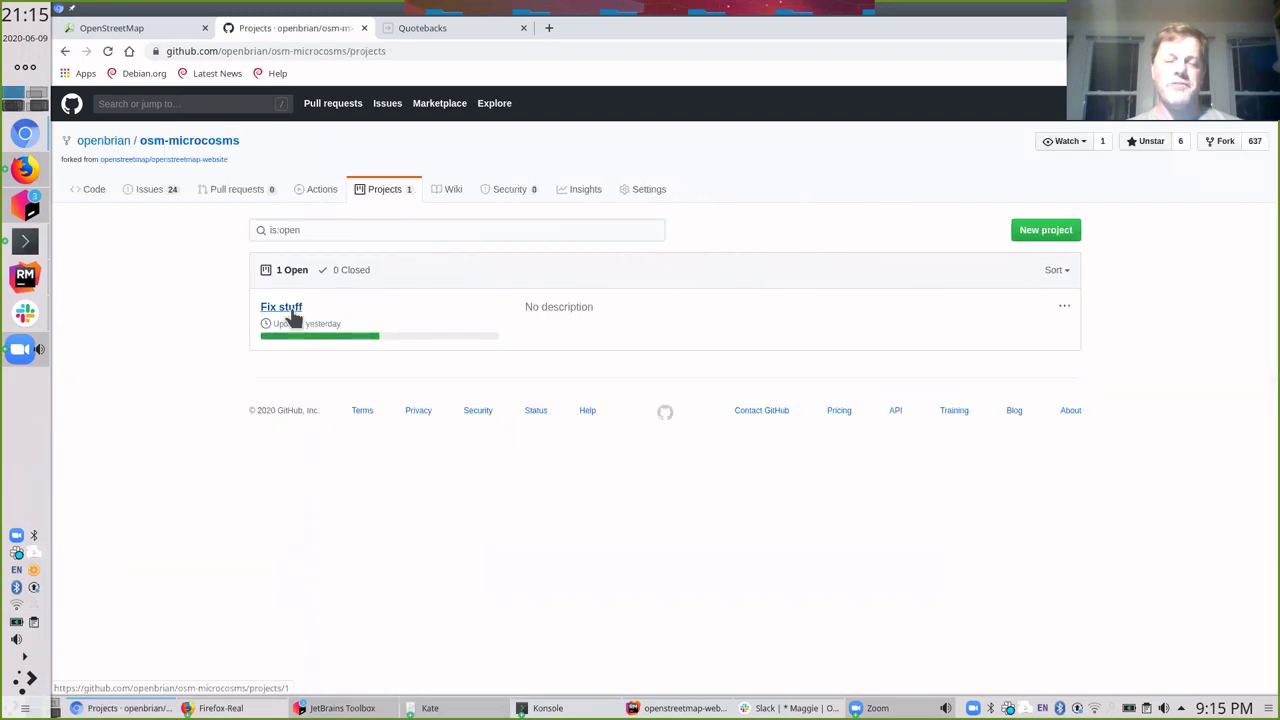
Look over the 'Fix stuff' project board, then return to the osm-microcosms Code page.
left_click(291, 312)
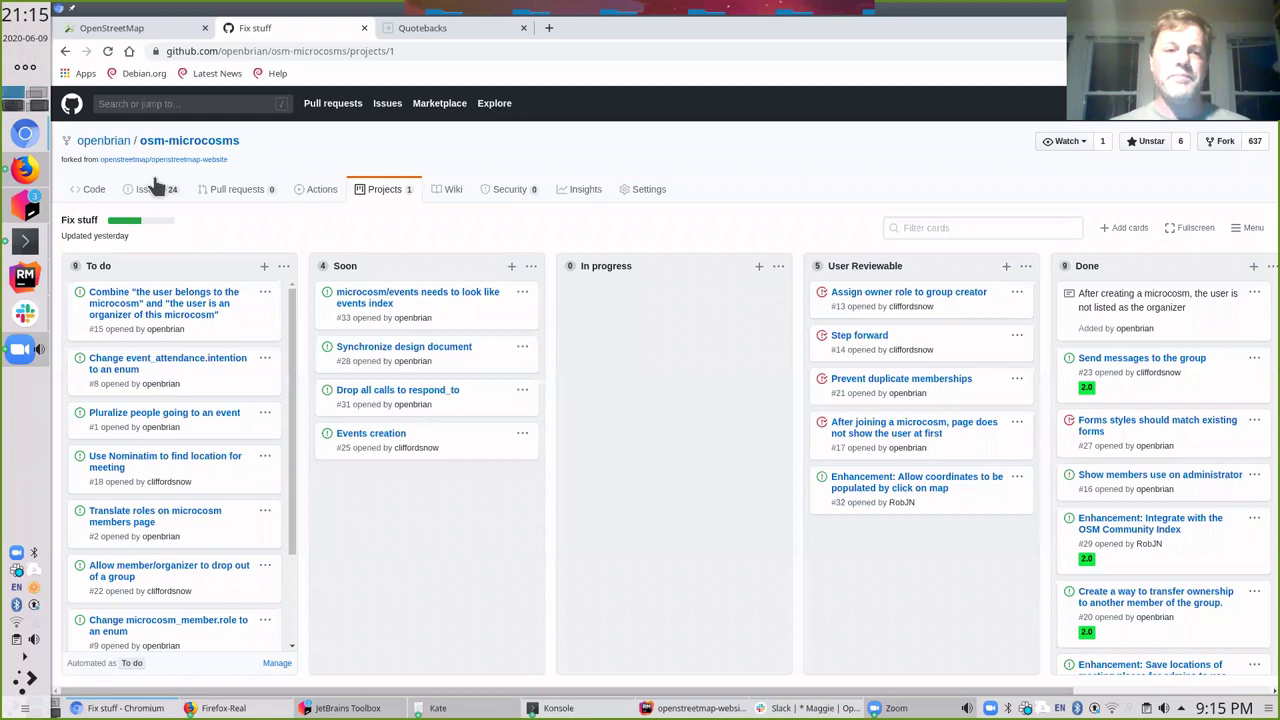
left_click(91, 190)
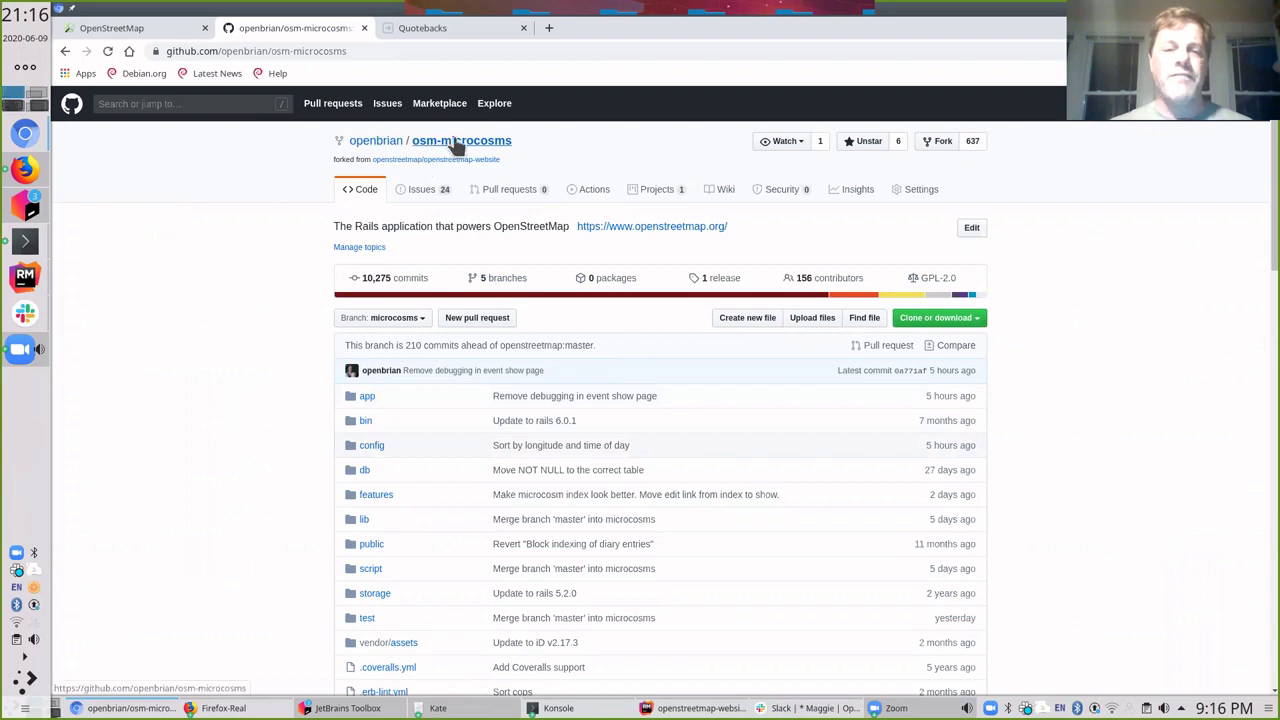
Go to the upstream openstreetmap-website pull requests and find the one matching 'mic'.
mouse_move(447, 164)
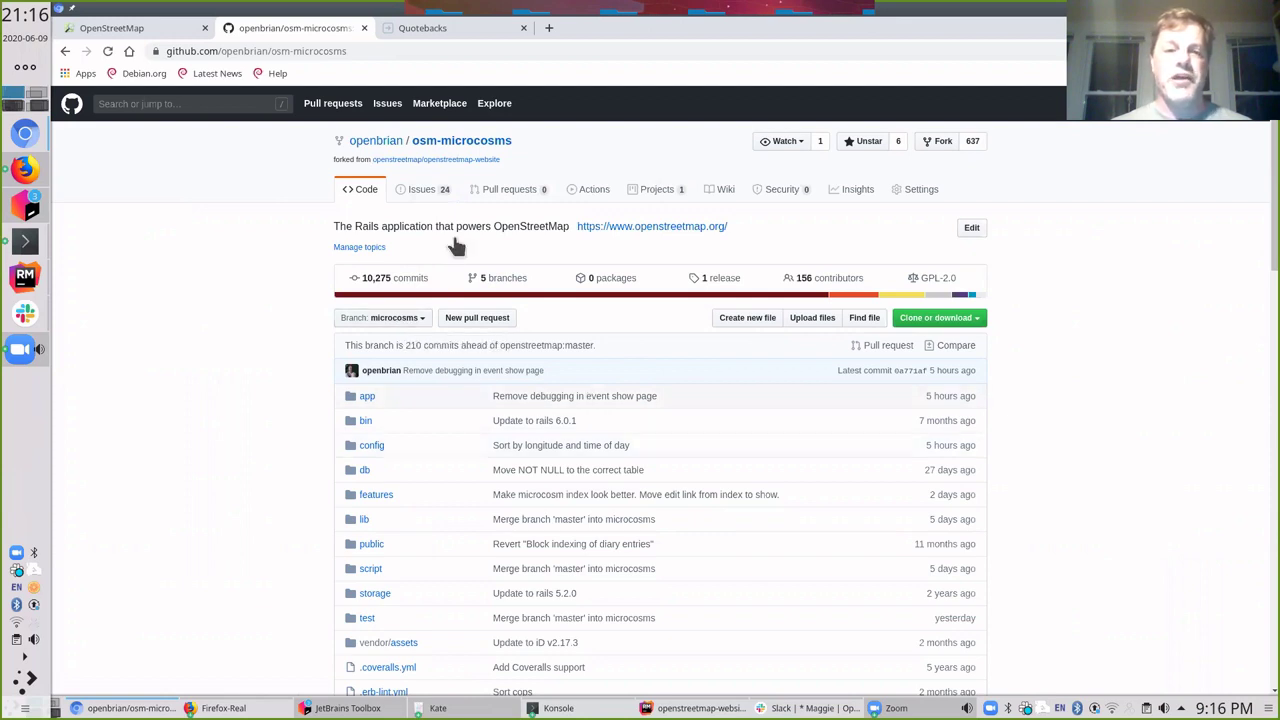
left_click(501, 390)
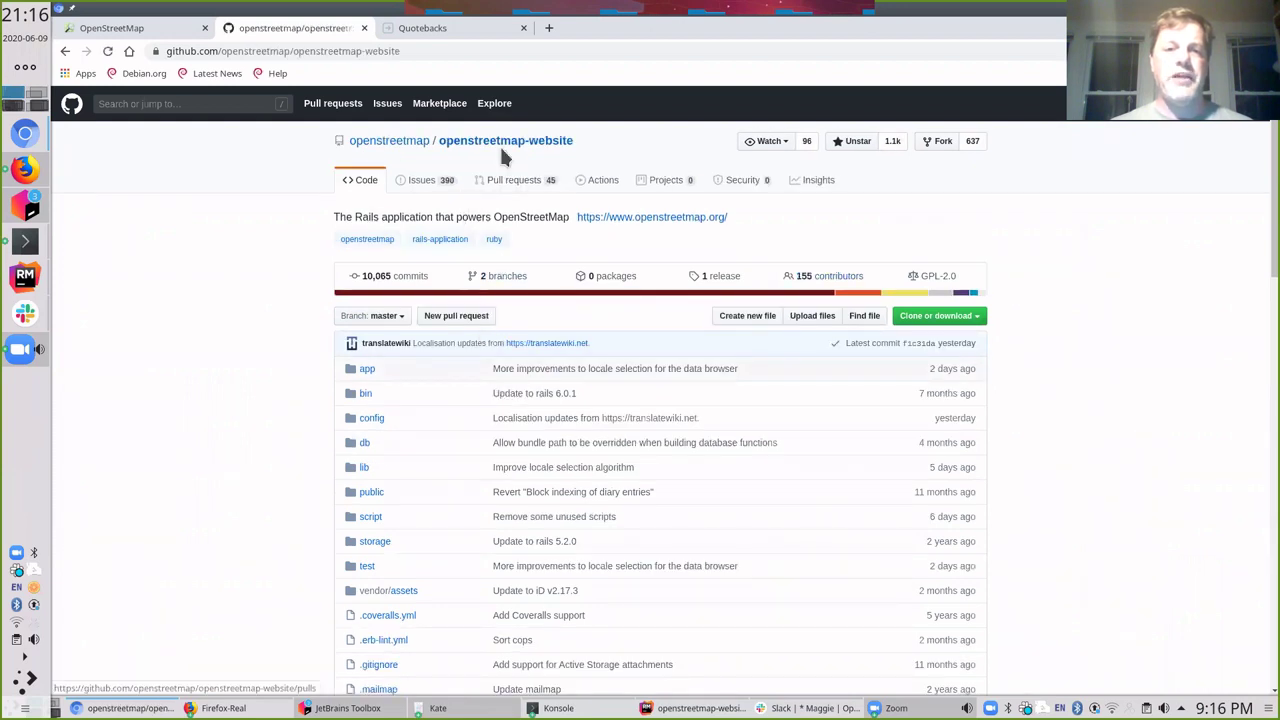
left_click(508, 181)
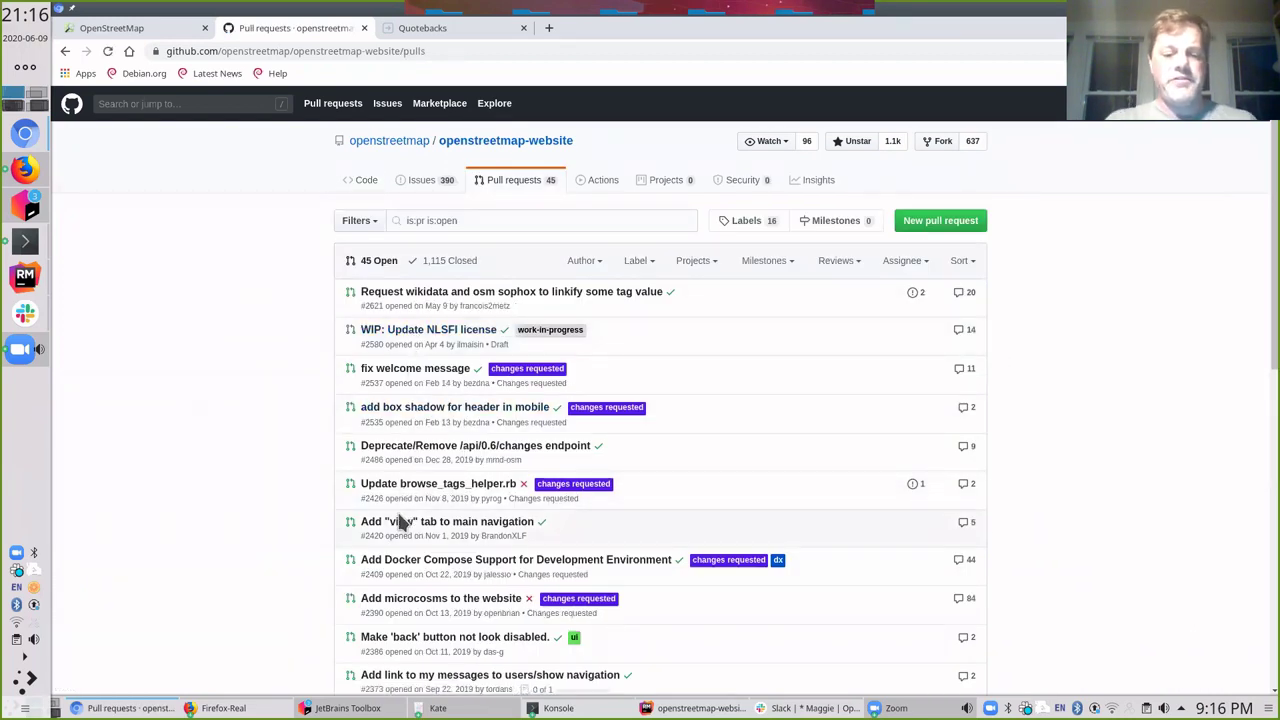
type("mic")
key("Escape")
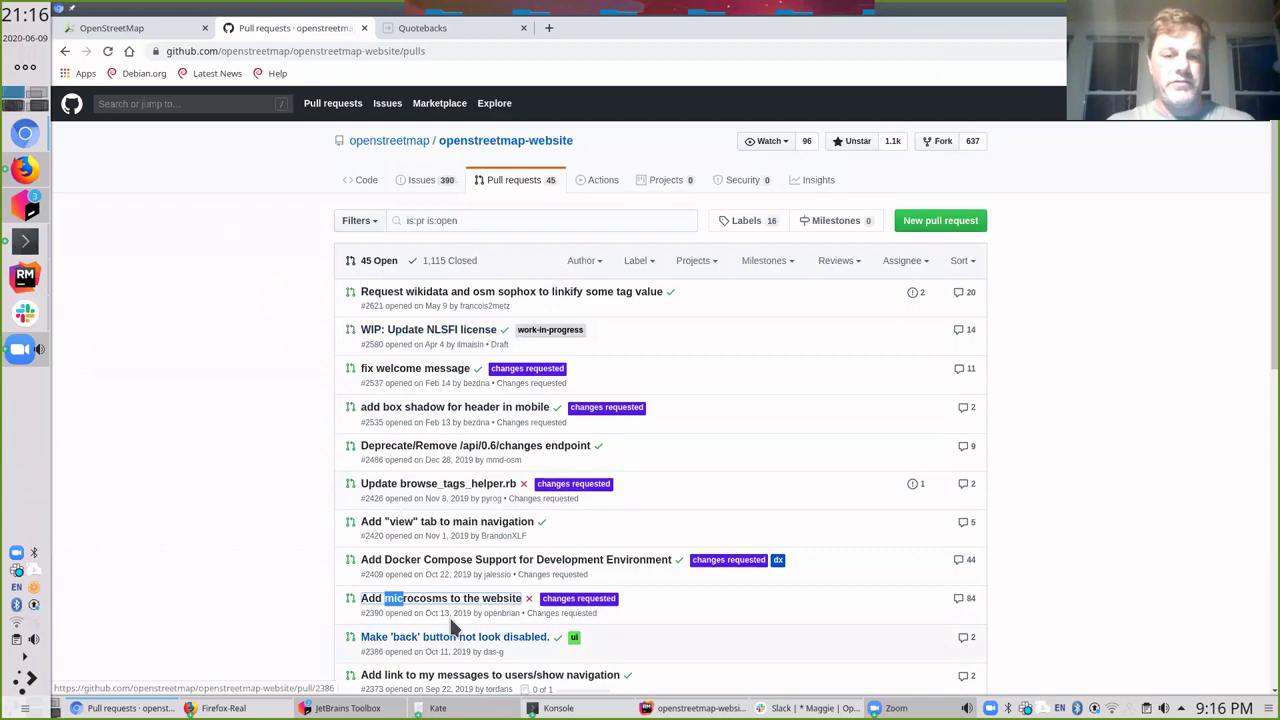
Open PR #2390 'Add microcosms to the website' and scroll through its commits and checks.
left_click(418, 597)
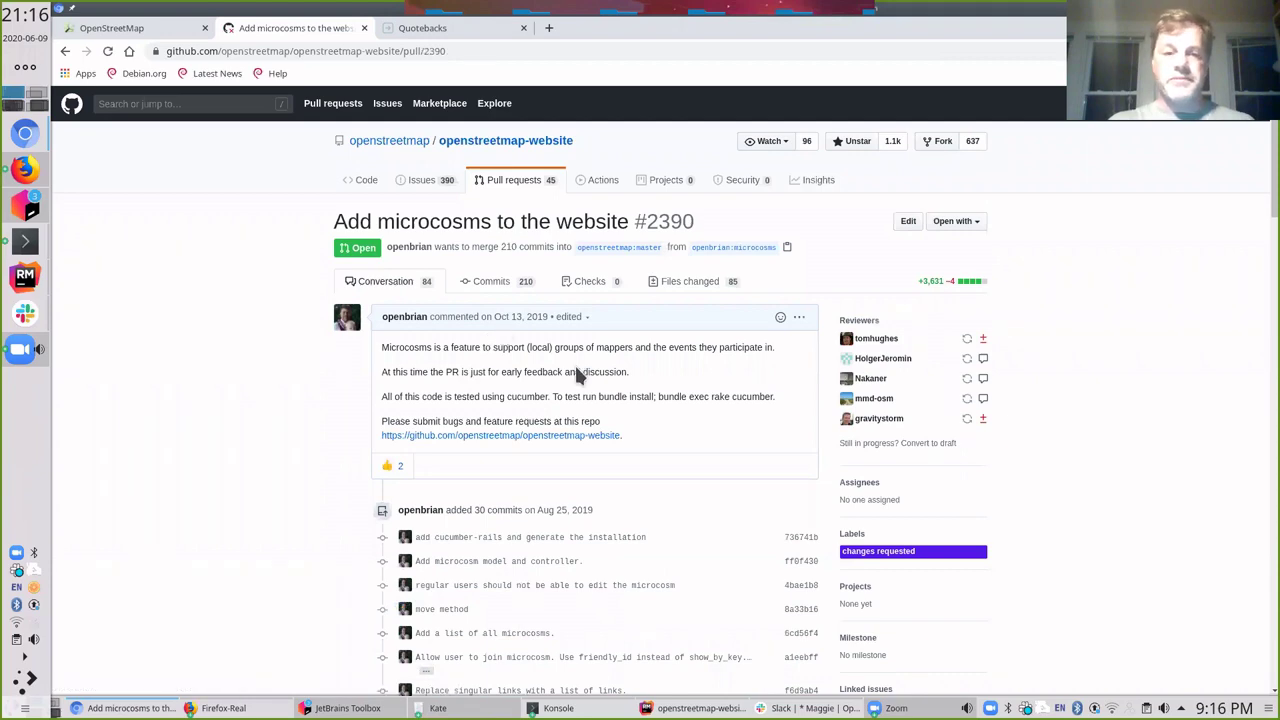
scroll(557, 386, "down", 5)
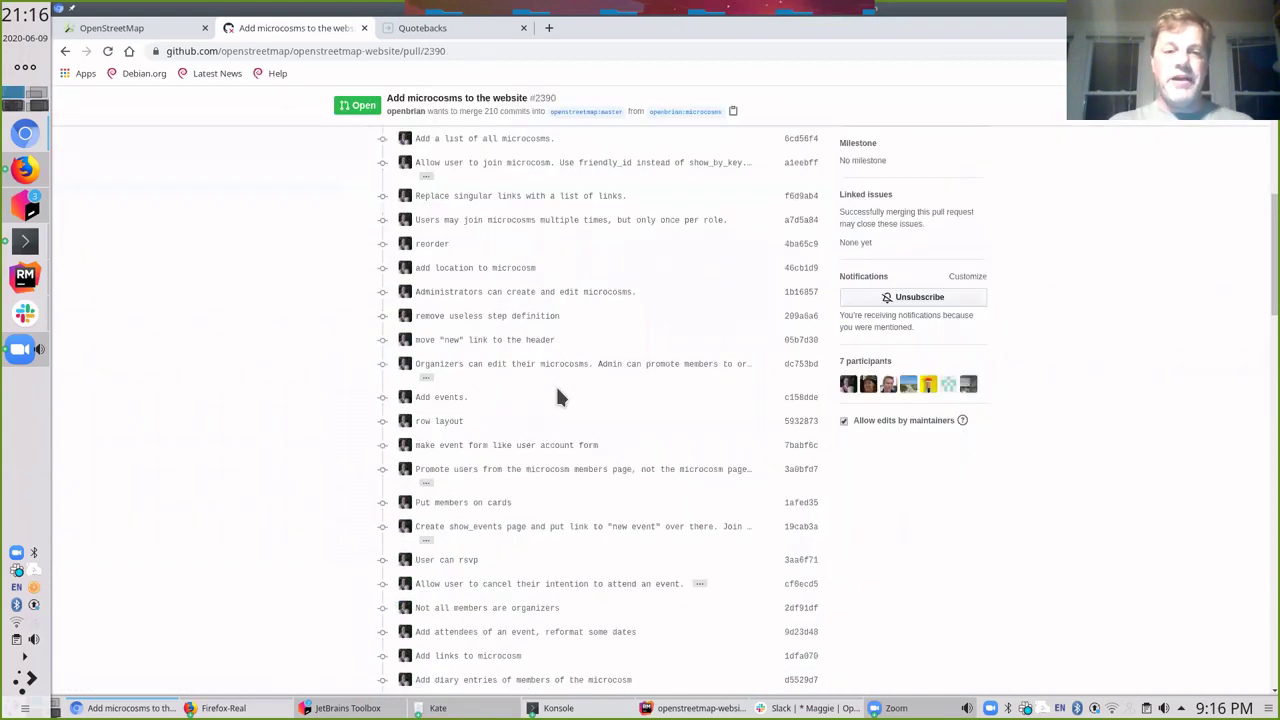
scroll(462, 531, "down", 1)
scroll(467, 536, "down", 3)
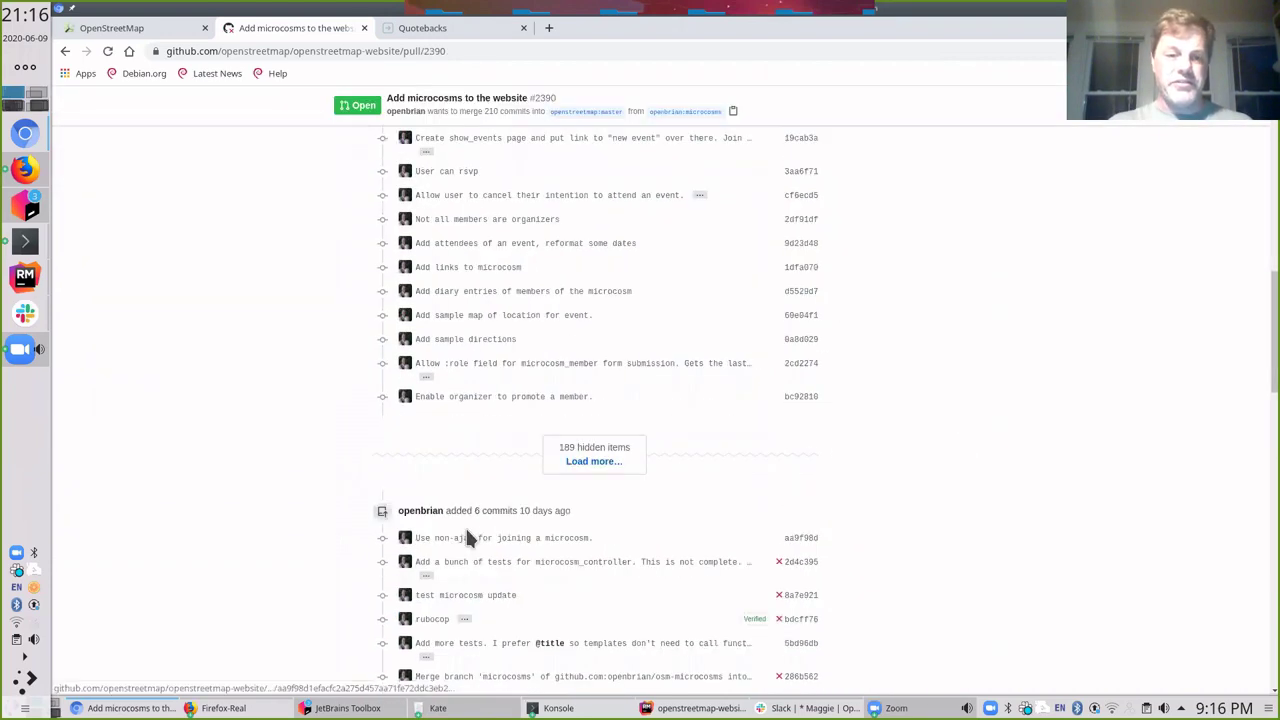
scroll(462, 531, "up", 9)
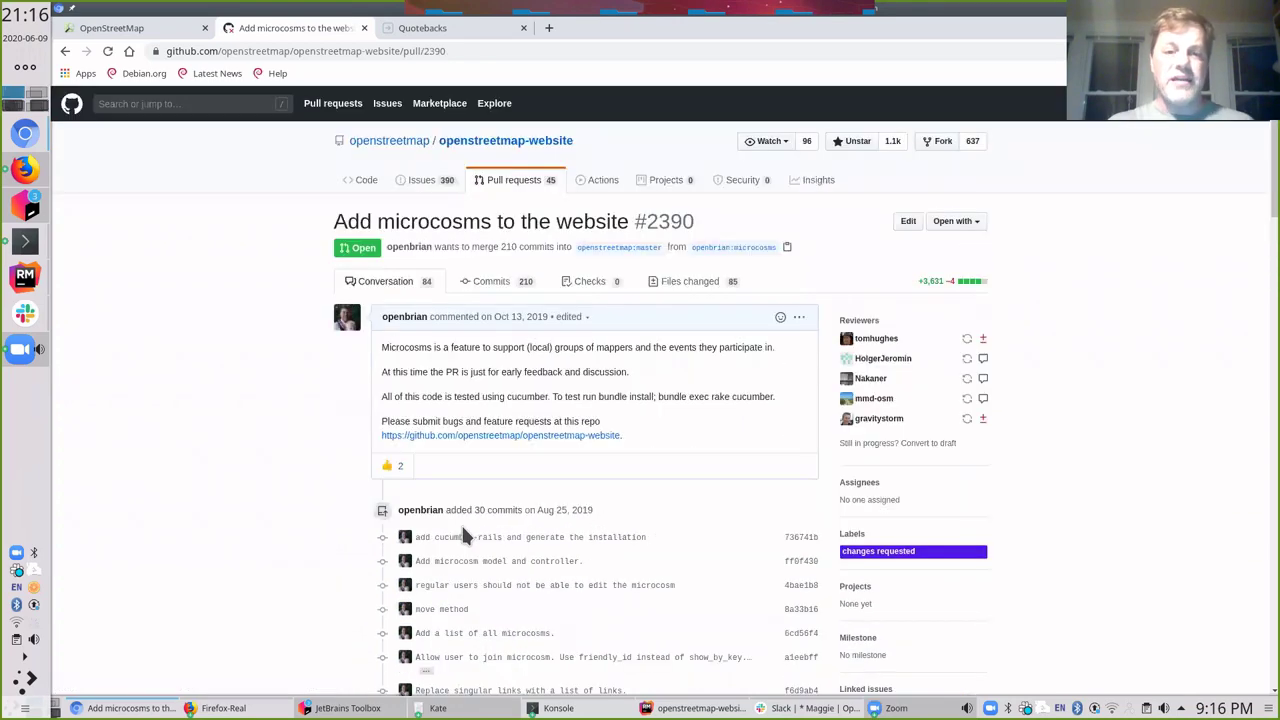
scroll(461, 523, "down", 12)
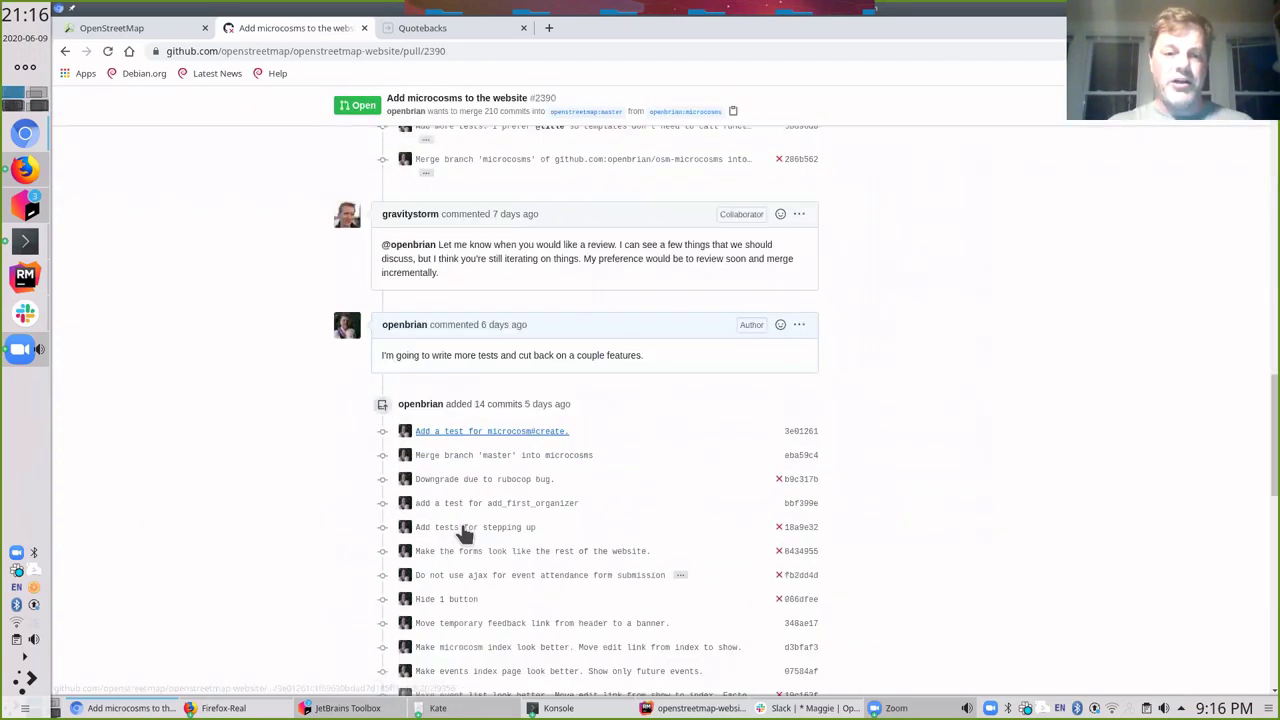
scroll(463, 533, "down", 10)
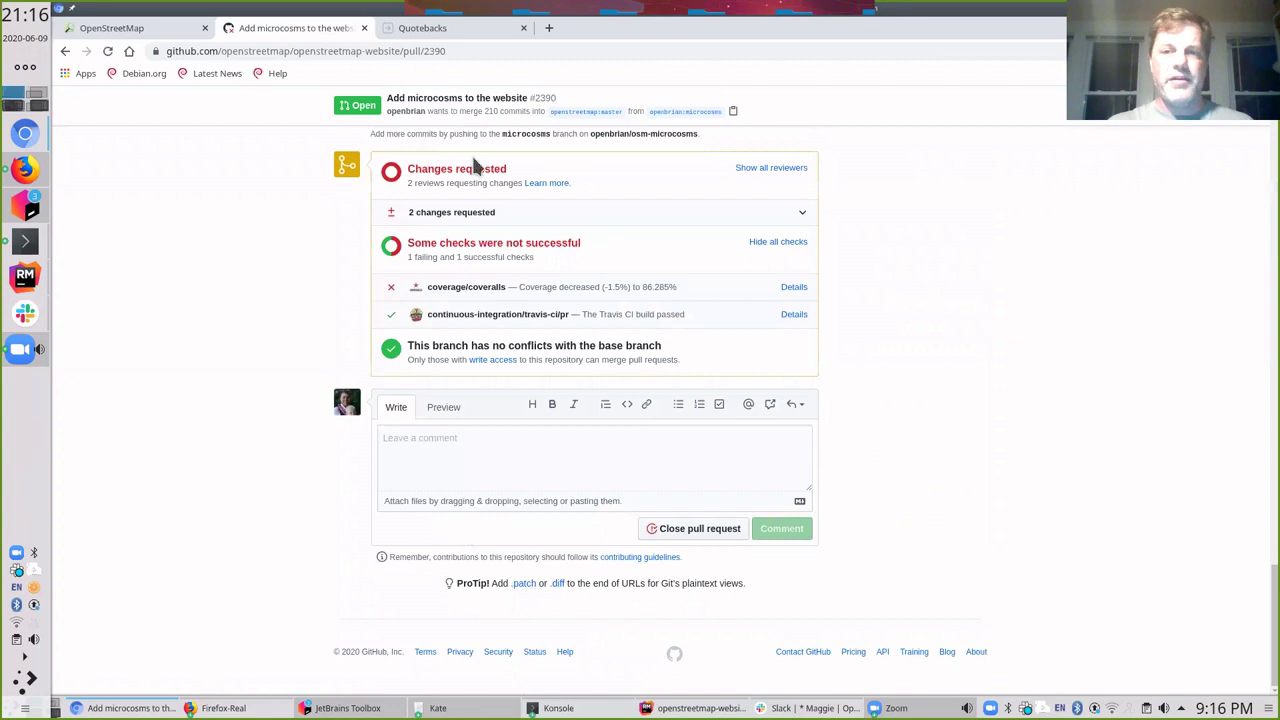
Close the PR #2390 tab to return to OpenStreetMap's Upcoming Events list.
left_click(364, 28)
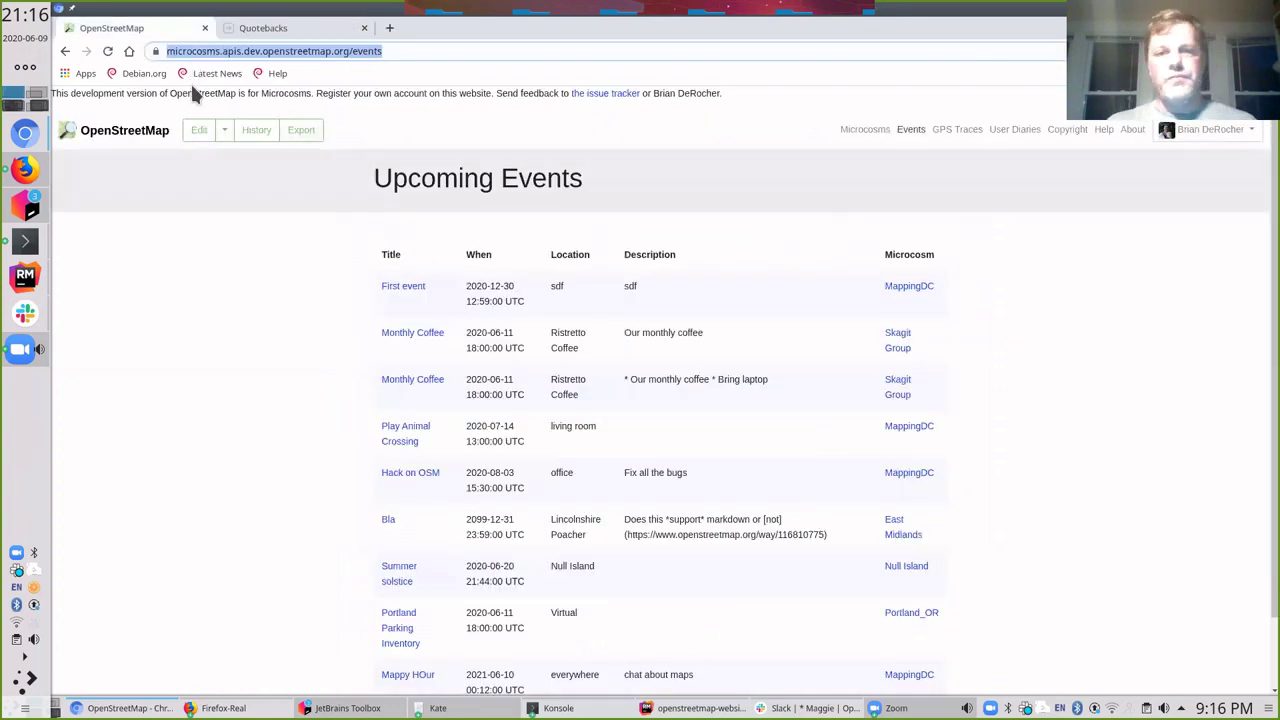